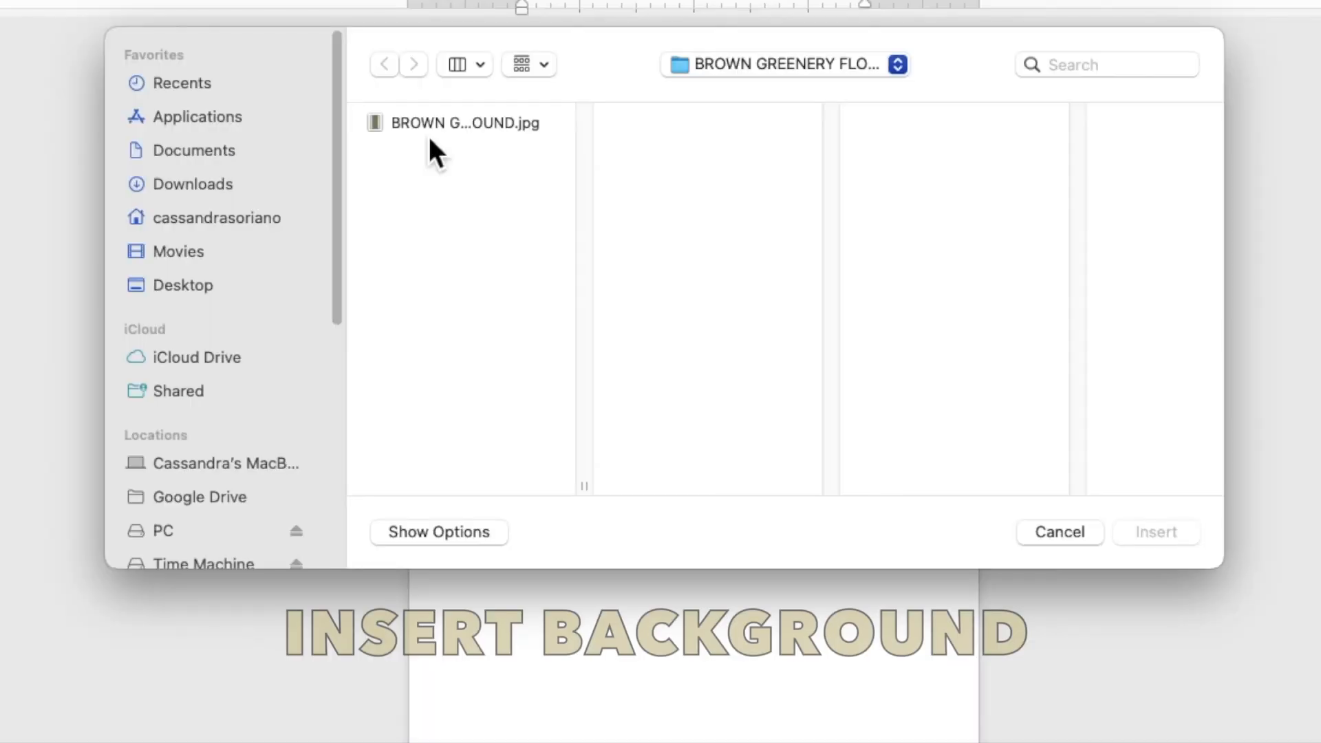
Insert the BROWN GREENERY FLORAL BACKGROUND.jpg picture and set its text wrapping to Behind Text.
click(460, 191)
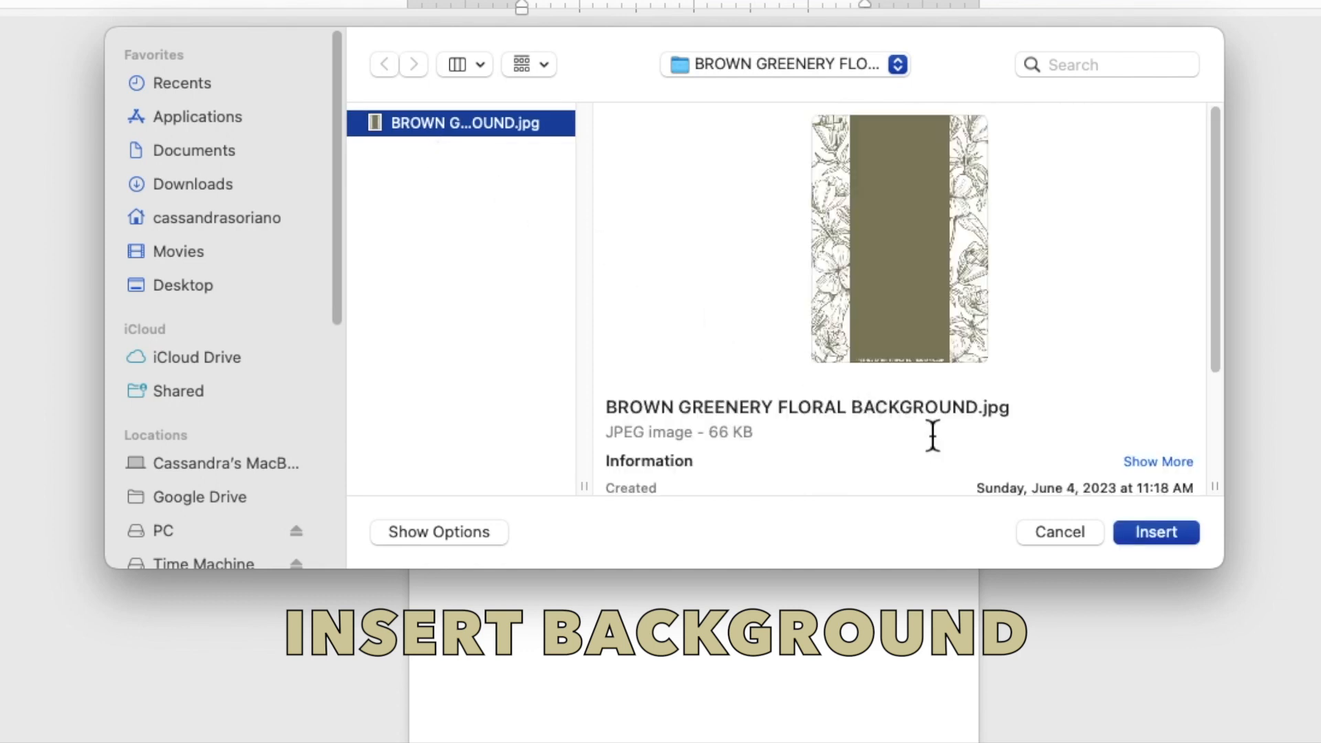
click(1150, 534)
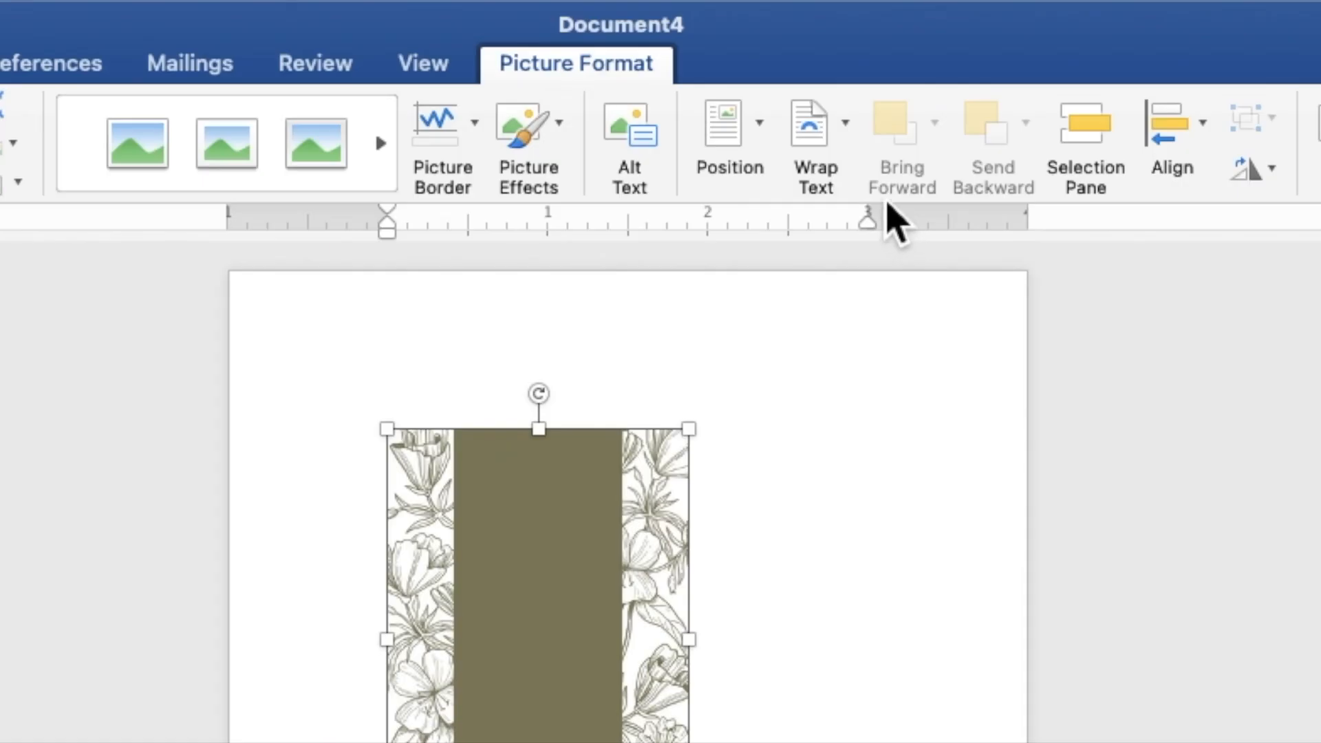
click(855, 148)
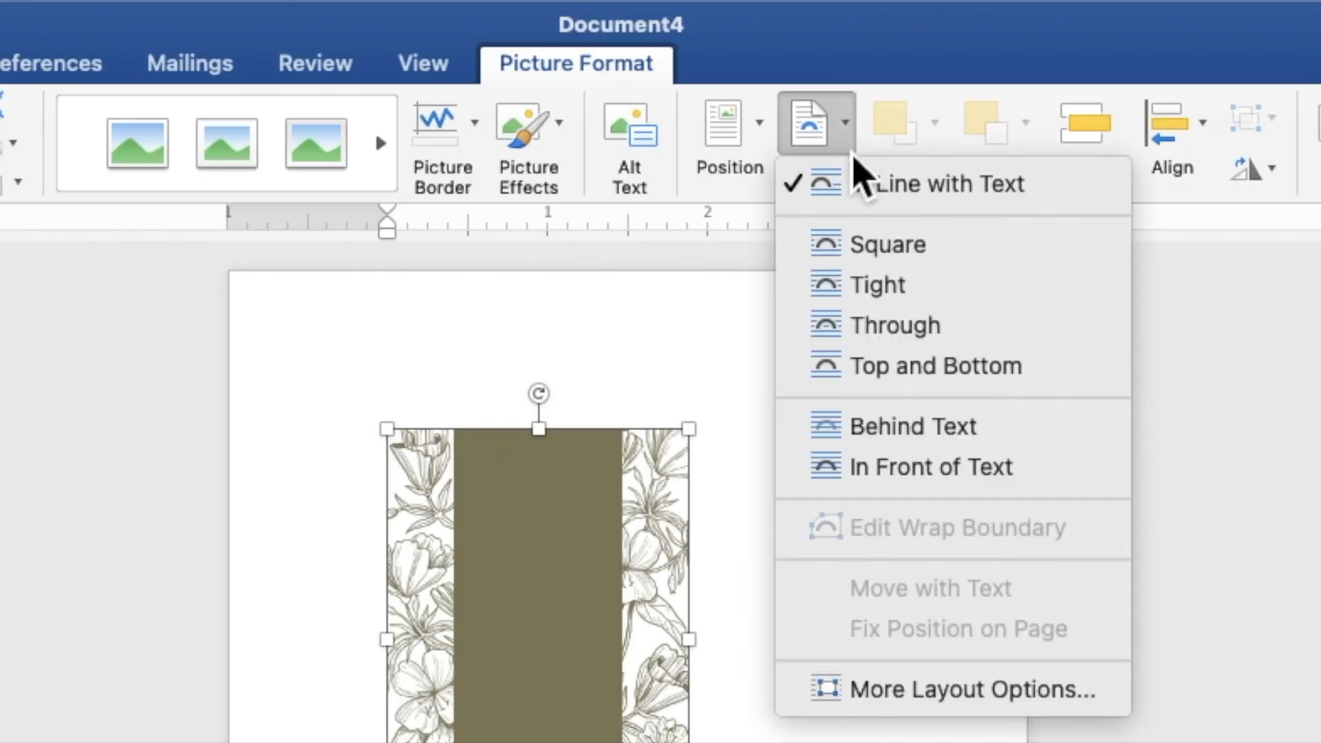
click(901, 430)
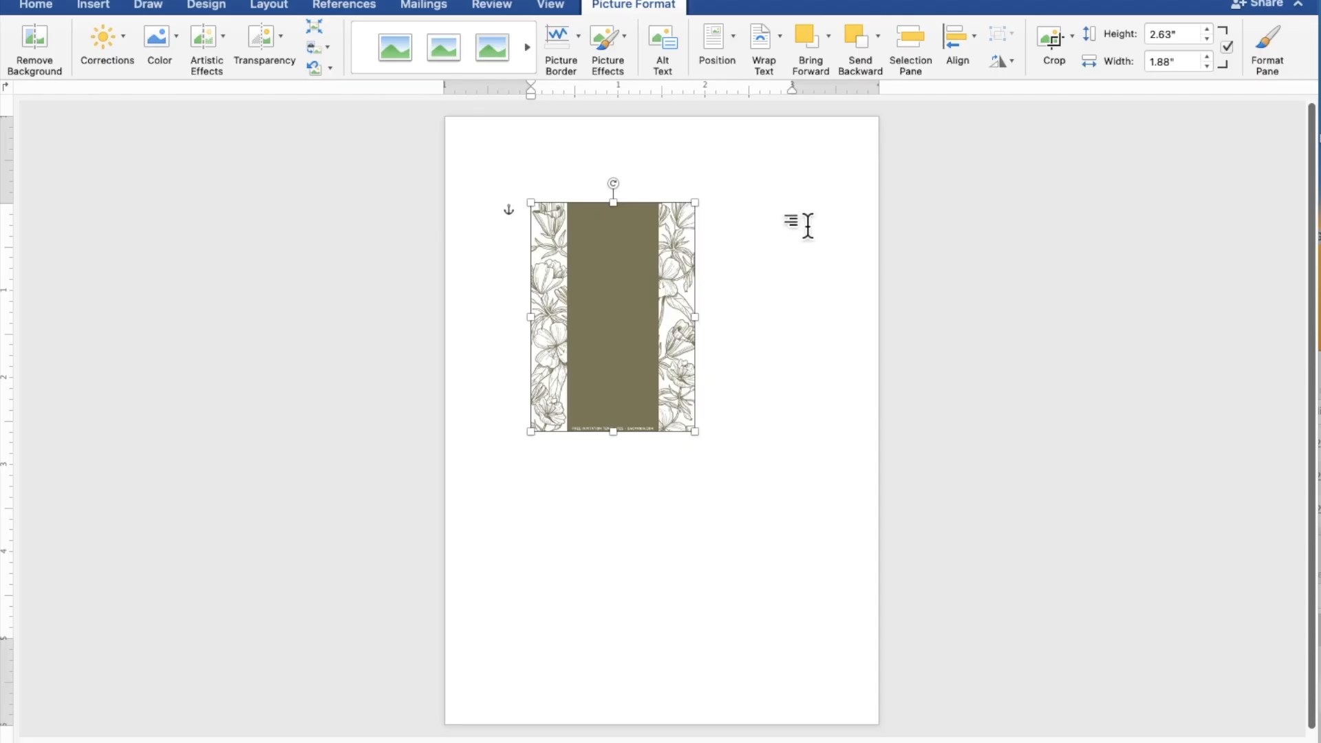
Move the floral picture to the top-left corner and stretch it to 7.13" by 5.09" across the page.
drag(648, 349, 560, 262)
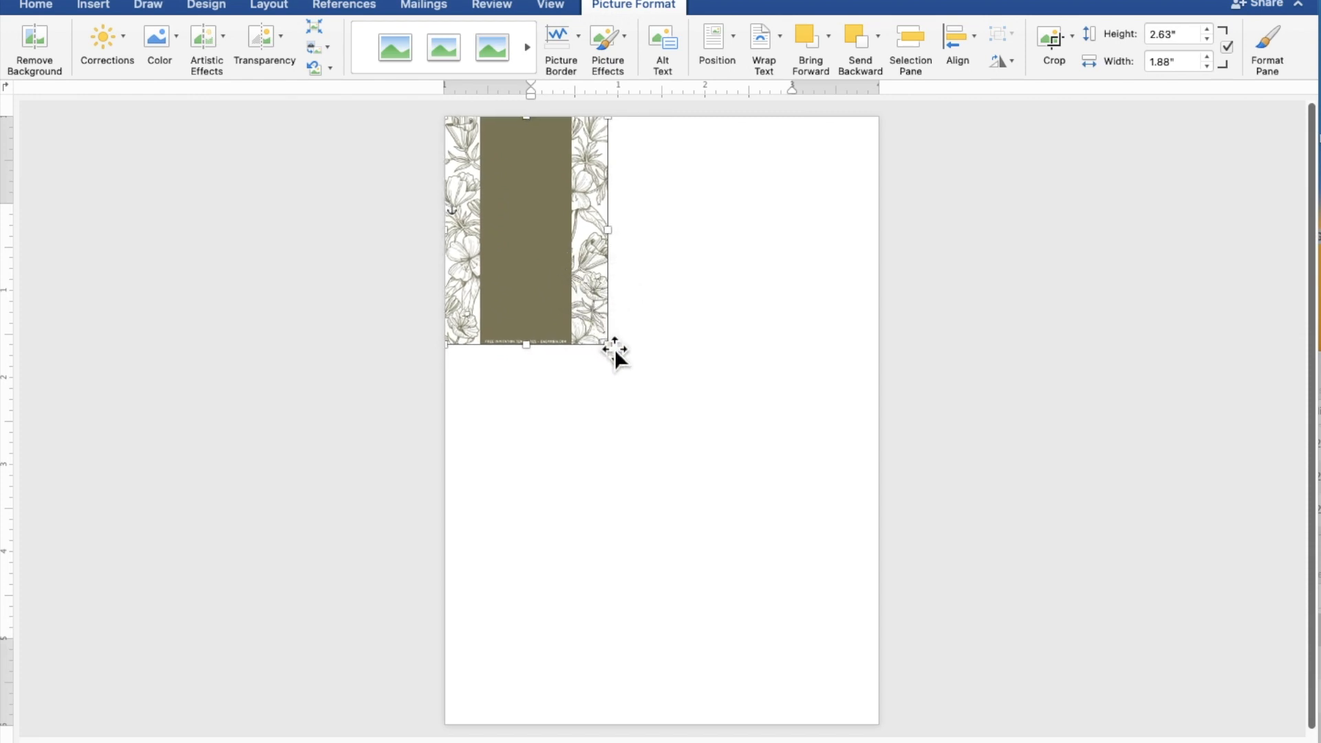
drag(617, 356, 877, 737)
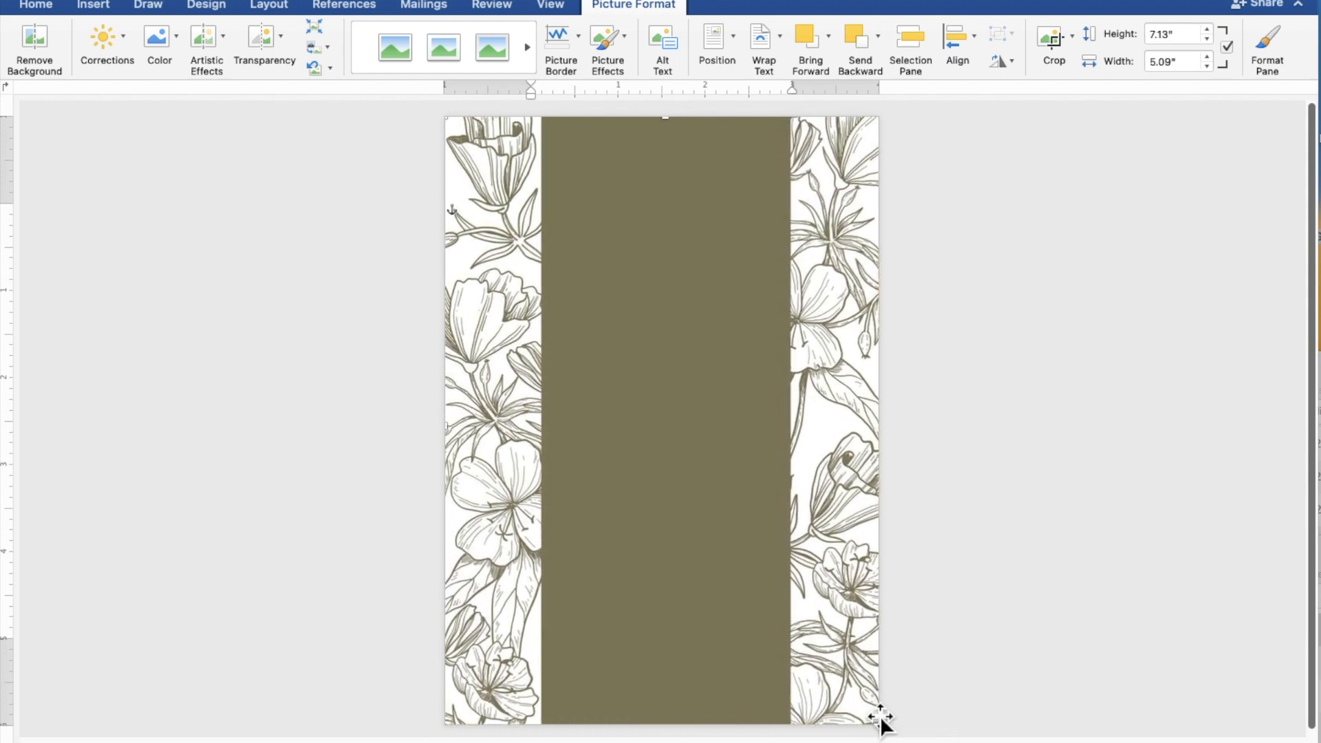
key(Left)
key(Left)
key(Left)
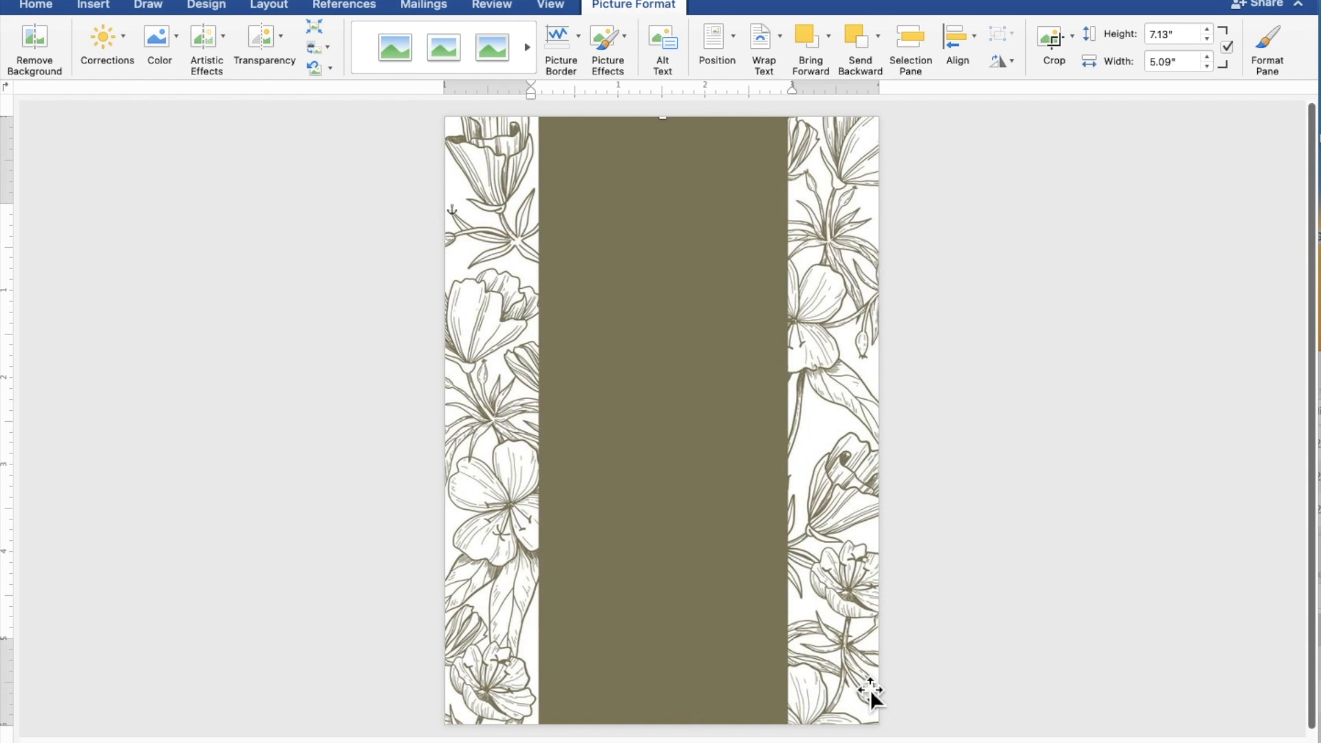
click(1169, 620)
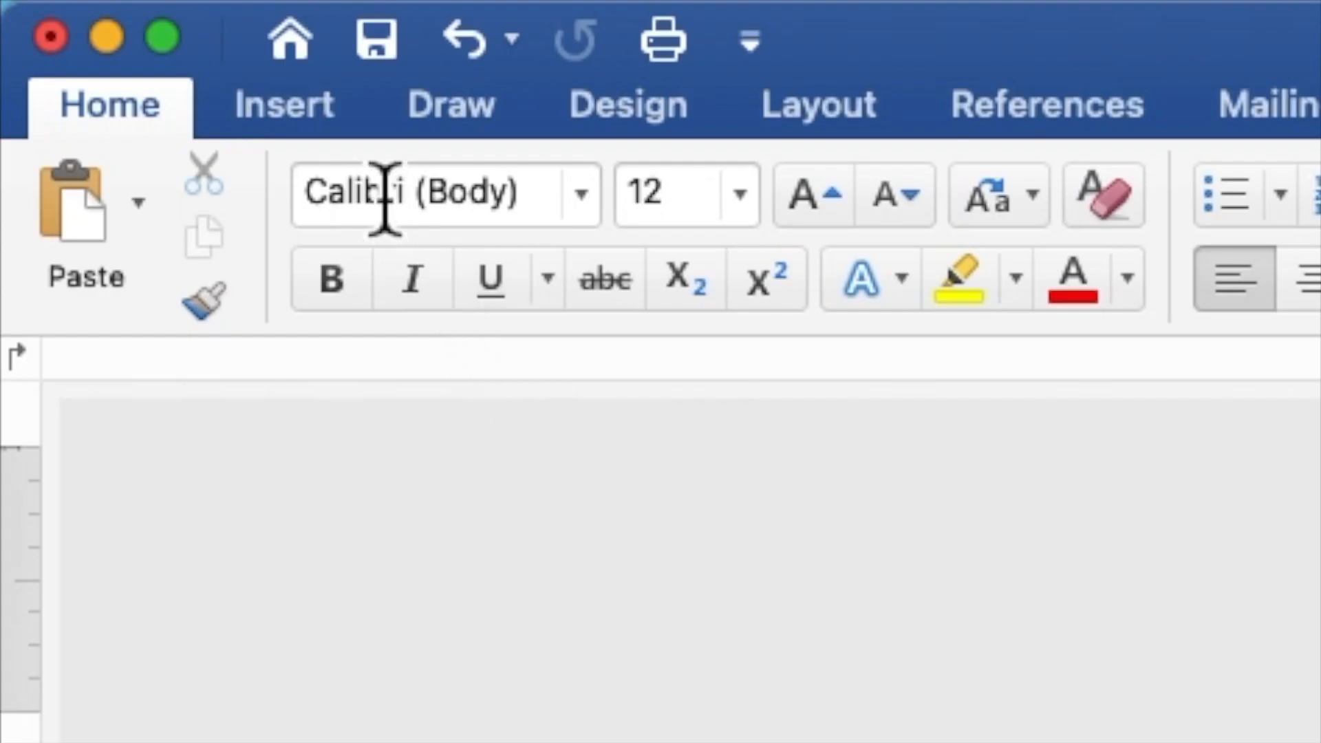
Draw a 4.53" by 4.24" rectangle across the page centre and make it accept text.
click(342, 110)
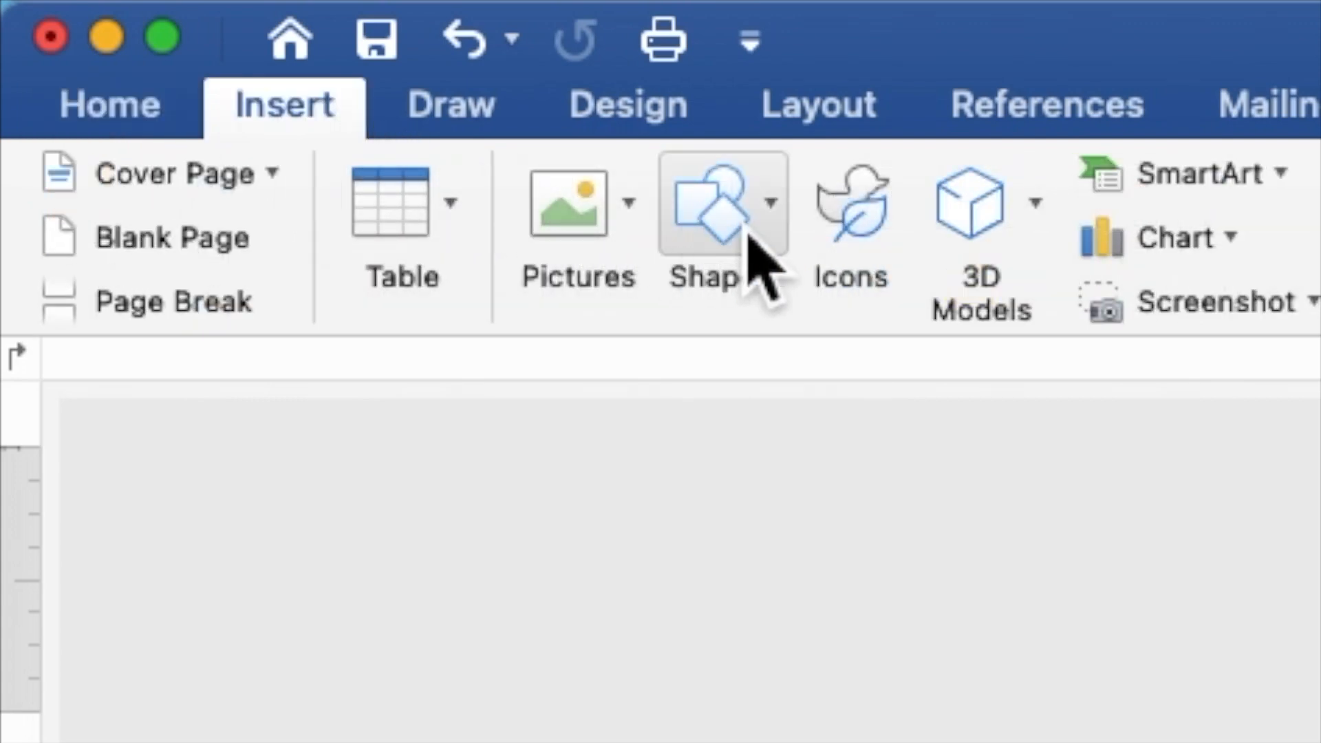
click(750, 236)
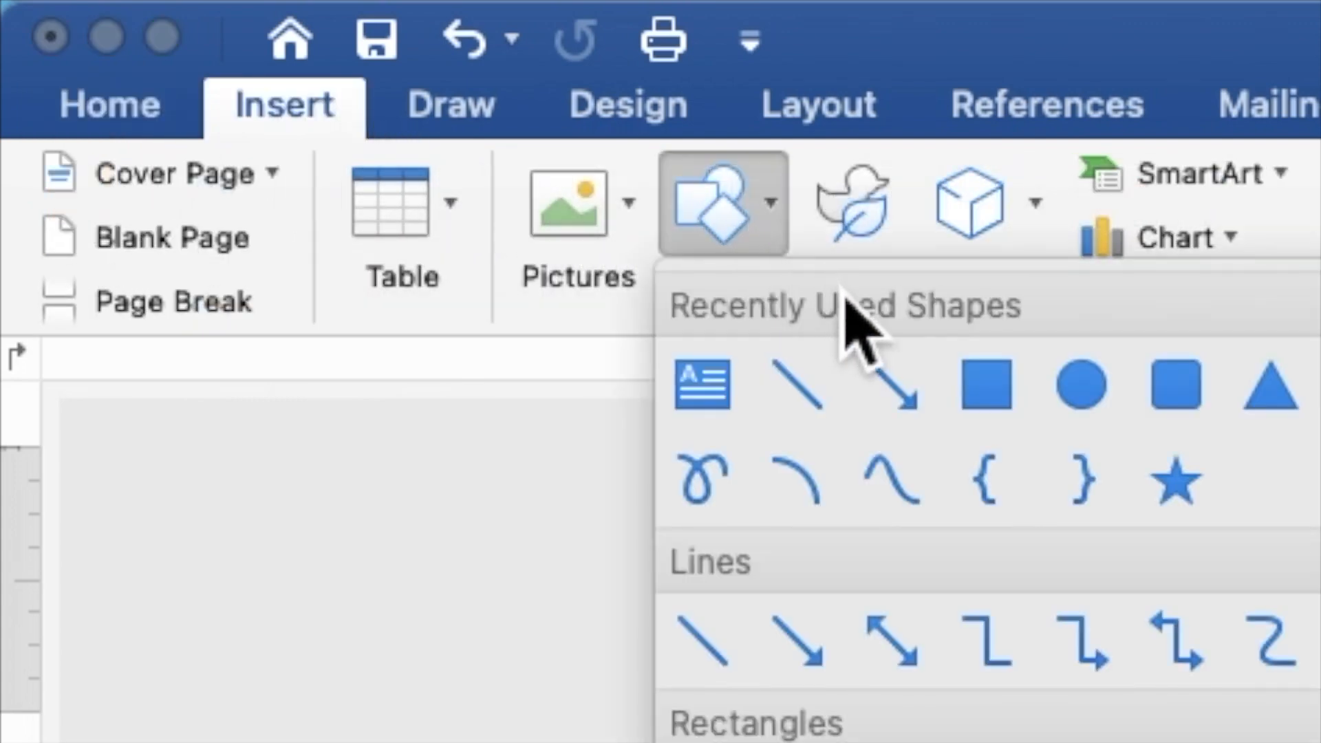
click(994, 384)
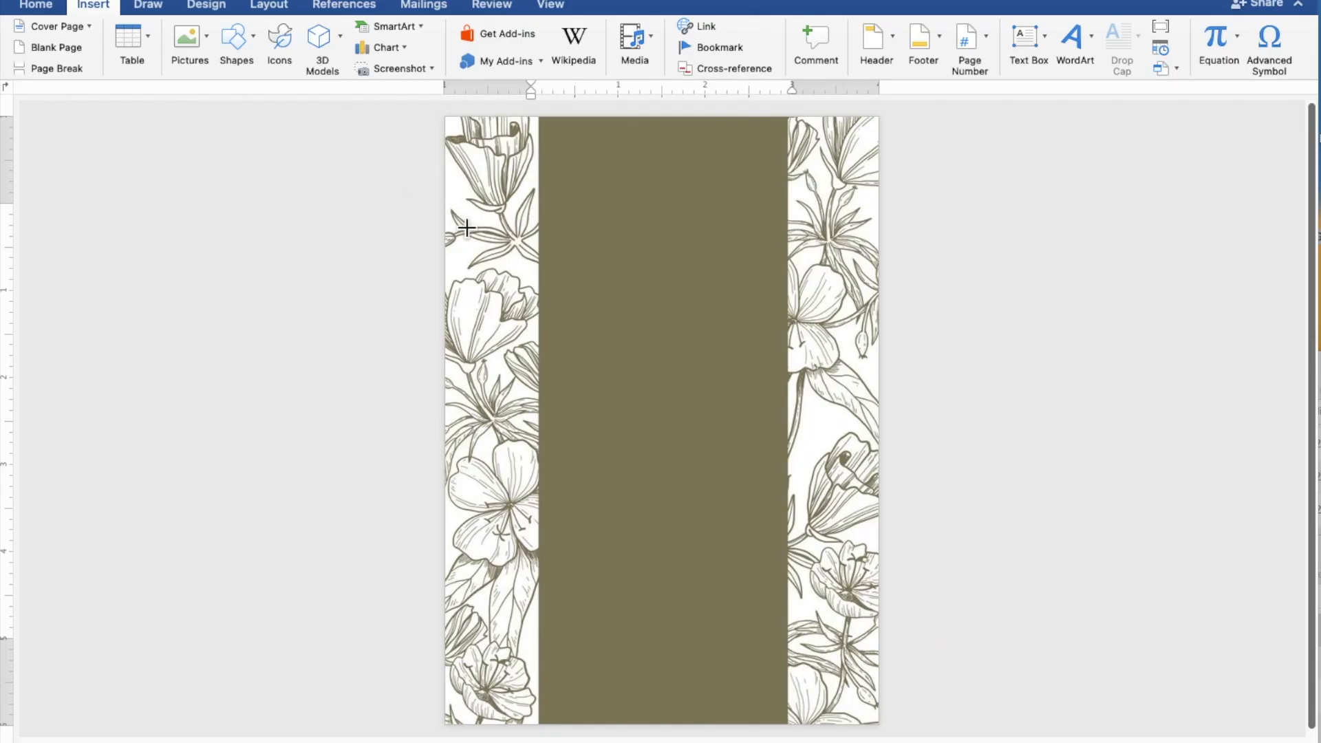
mouse_move(464, 231)
mouse_down()
mouse_move(585, 389)
mouse_move(847, 561)
mouse_move(869, 607)
mouse_up()
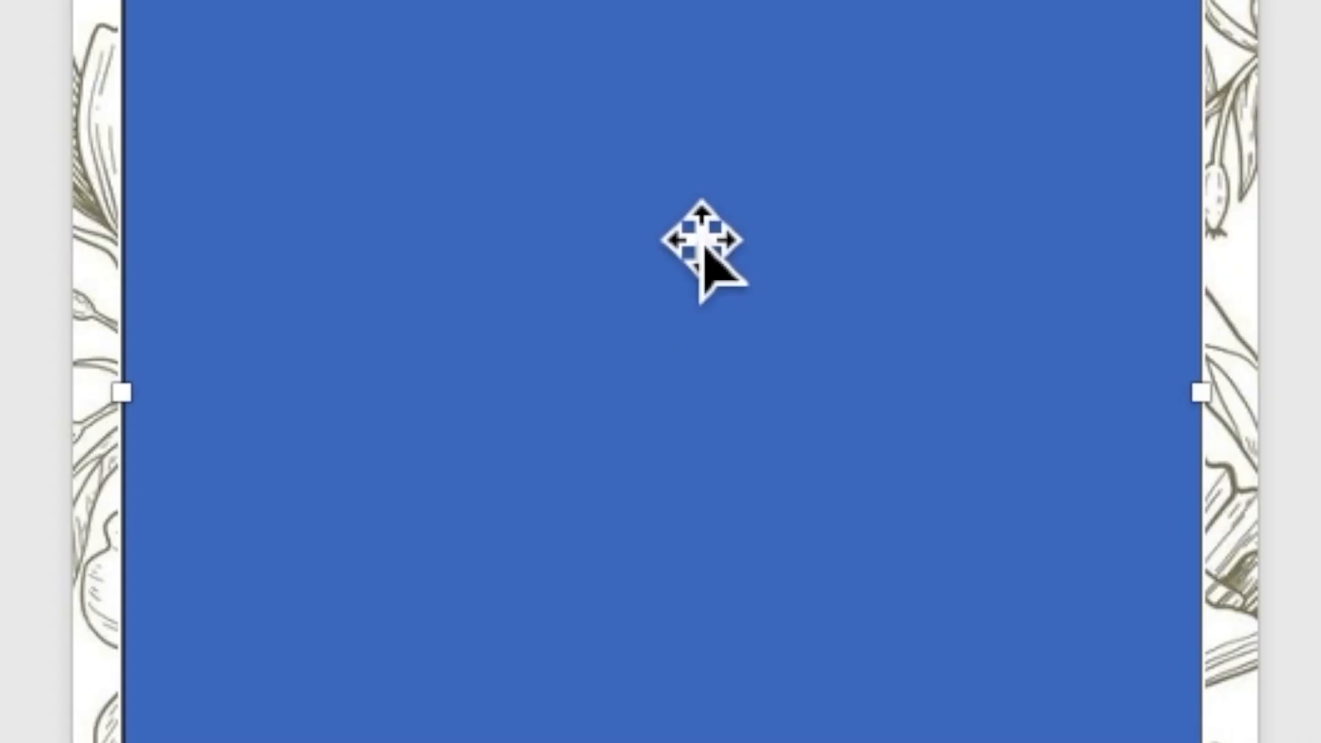
right_click(684, 221)
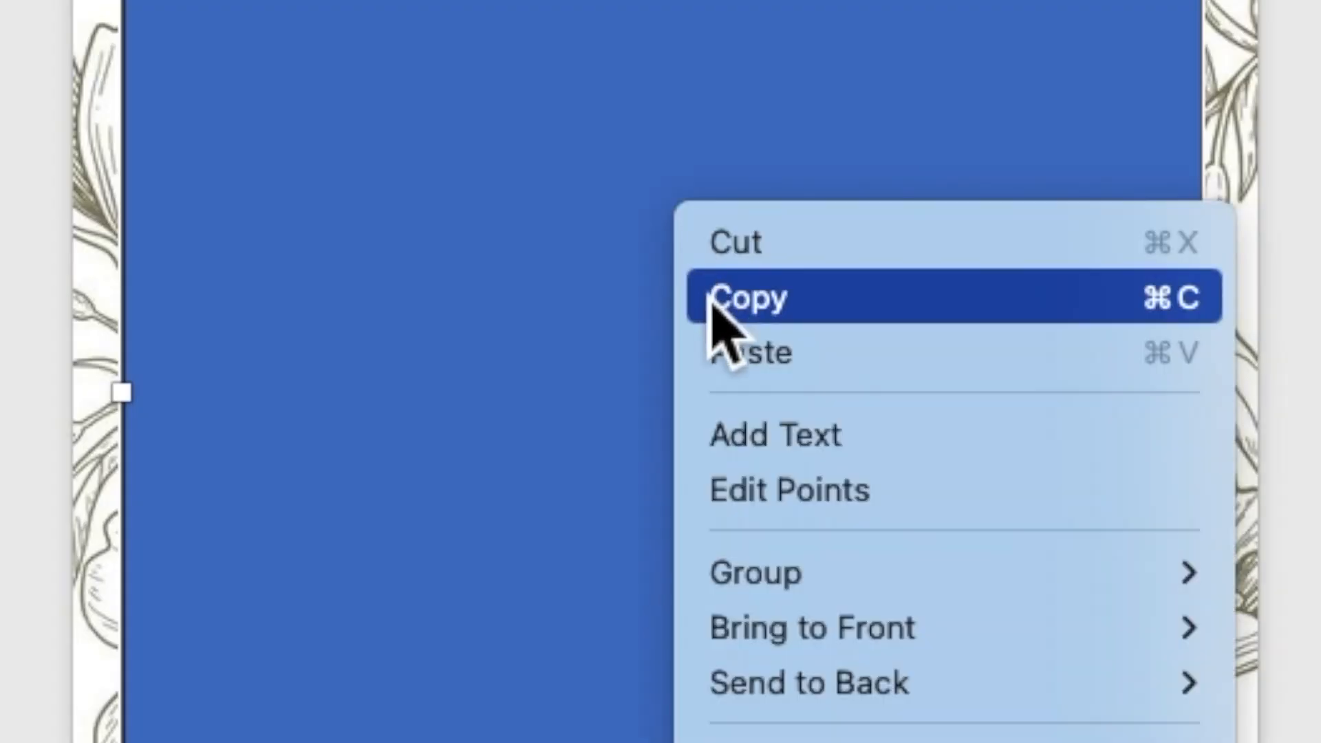
click(761, 448)
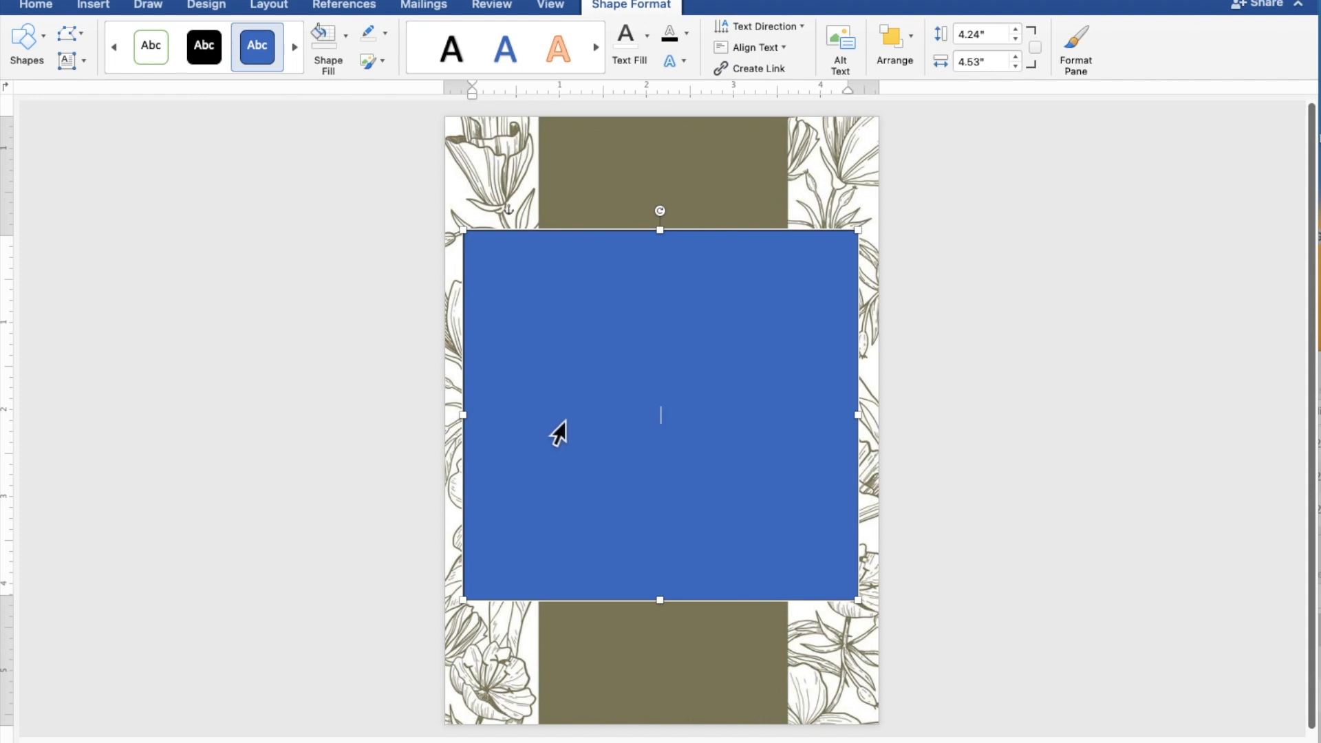
Type TOGETHER WITH THEIR FAMILIES, then the groom's name, AND, and the bride's name on separate lines.
scroll(561, 420, up, 7)
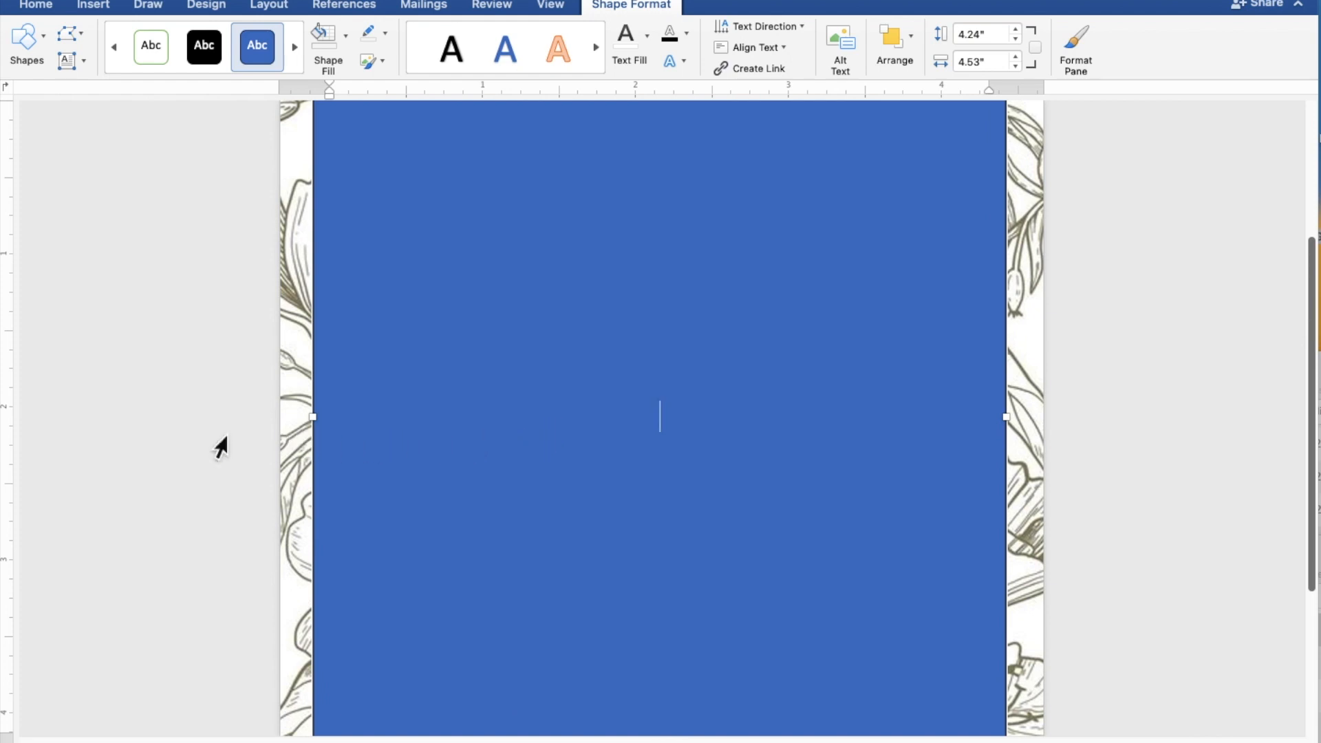
text(TOGETHER)
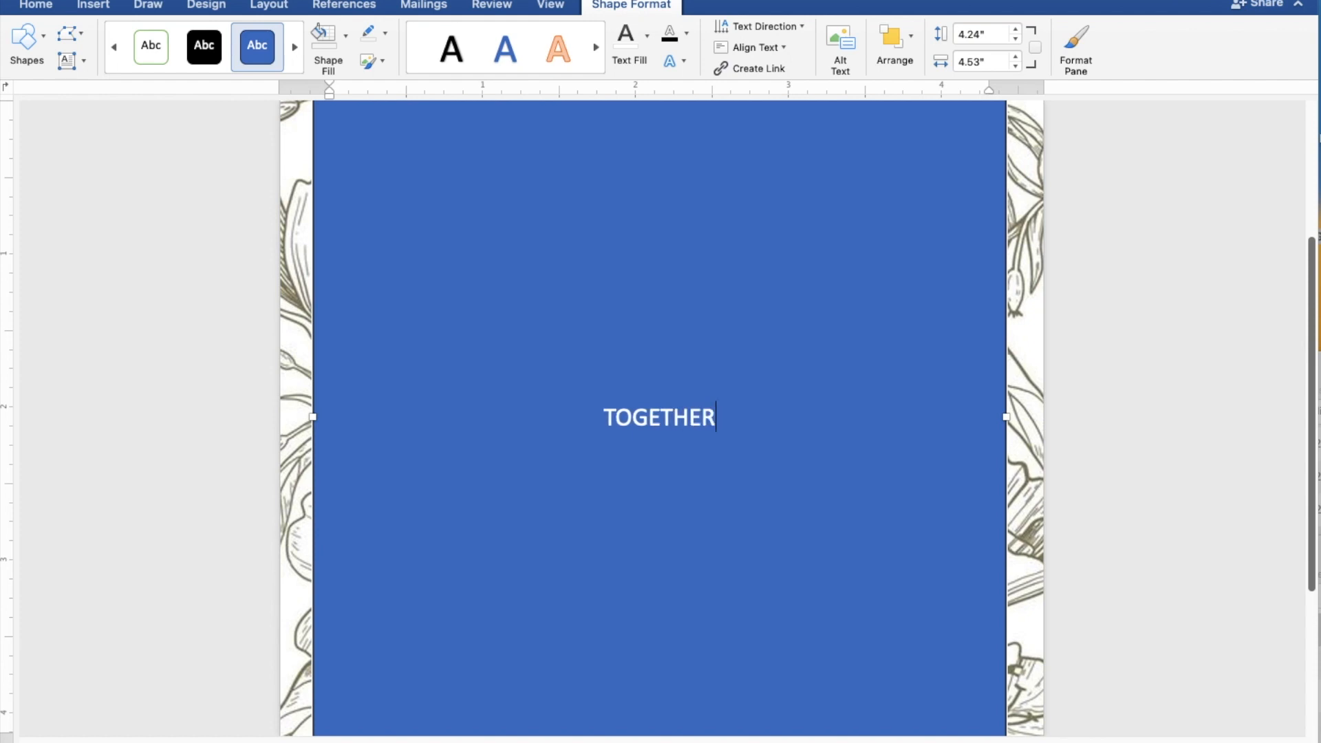
text( WI)
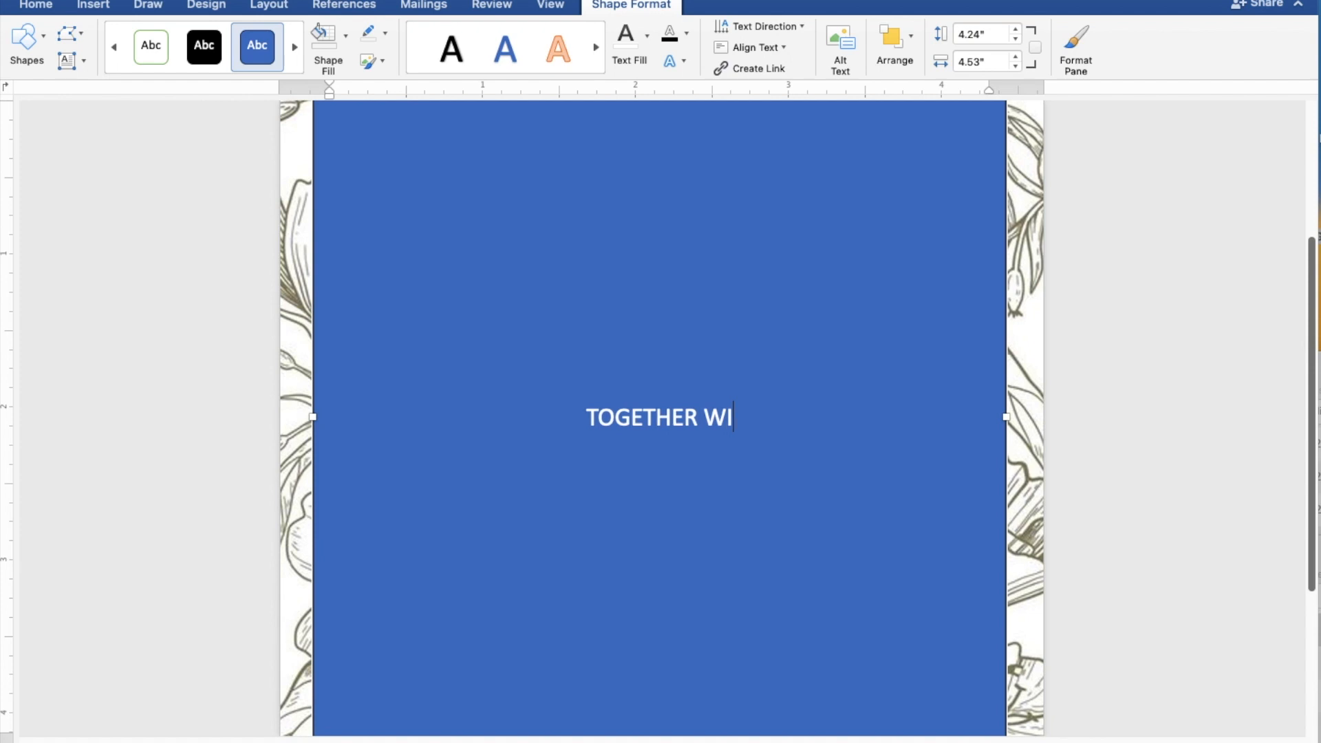
text(TH )
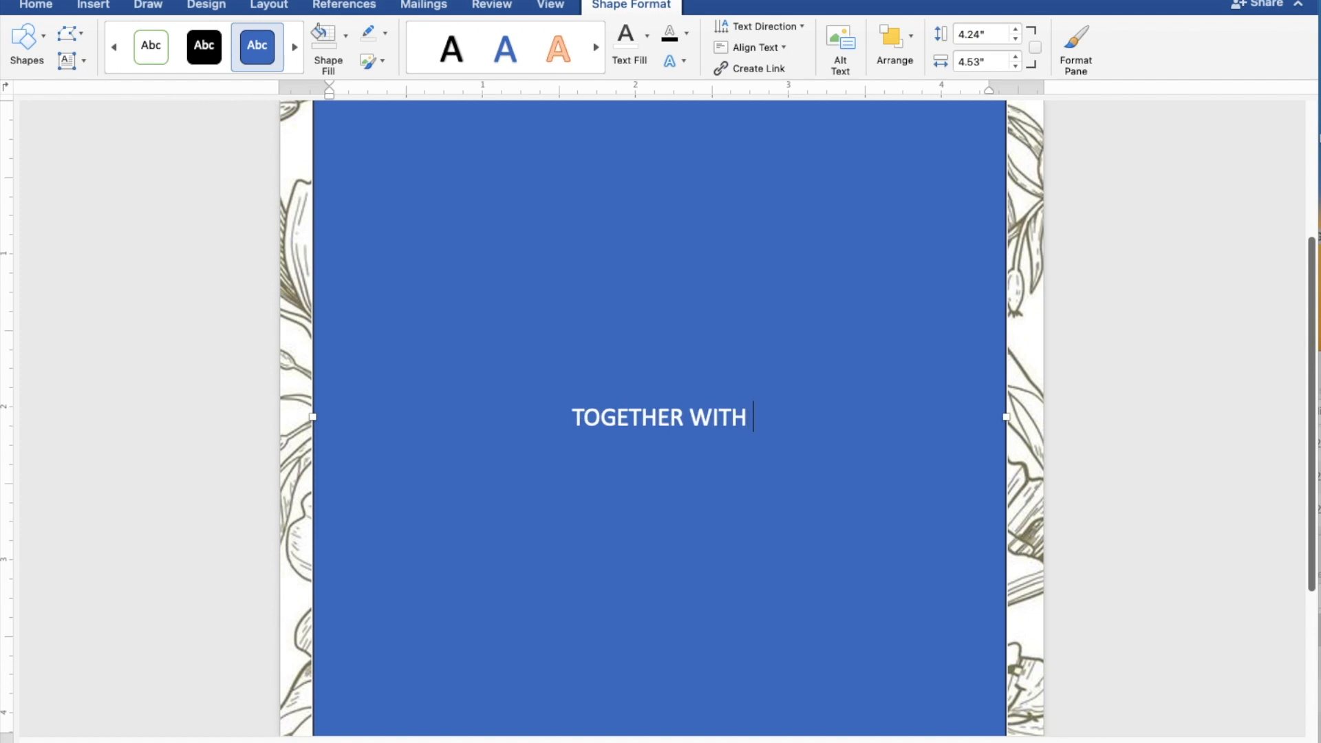
text(THE)
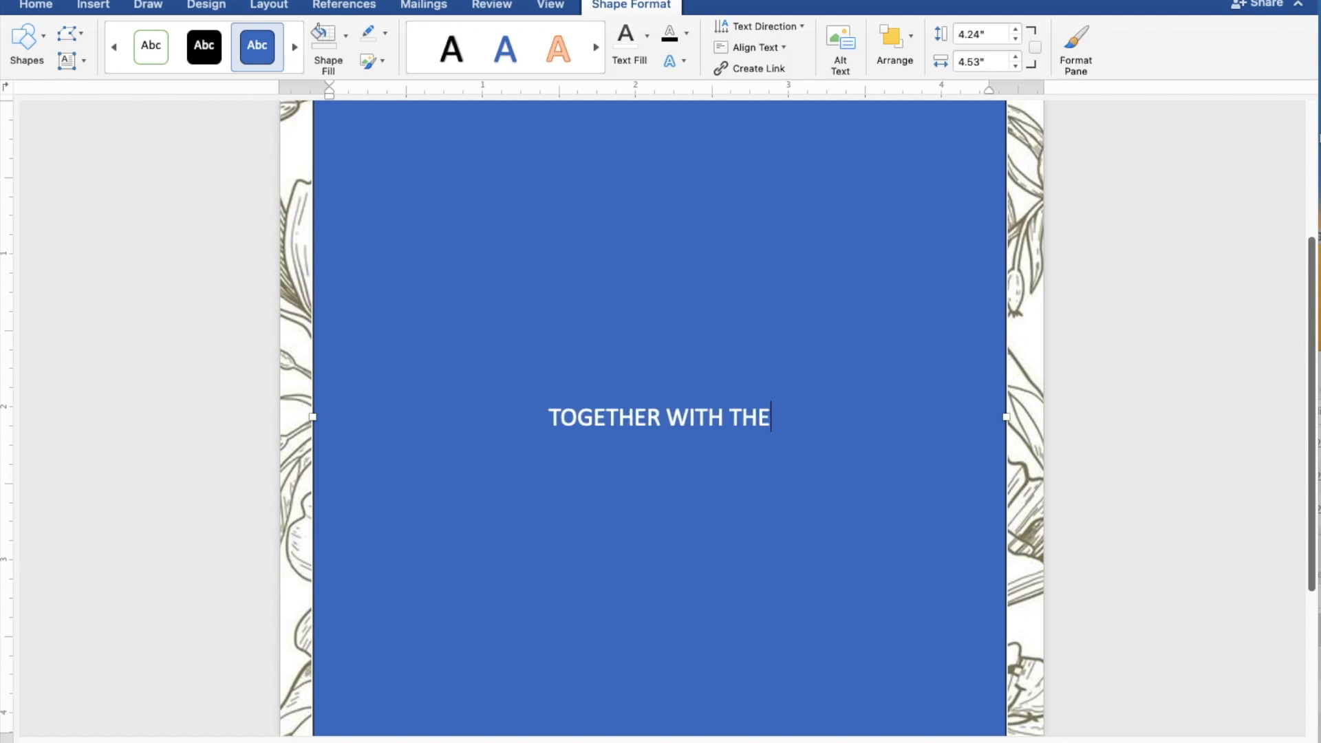
text(IR FAMI)
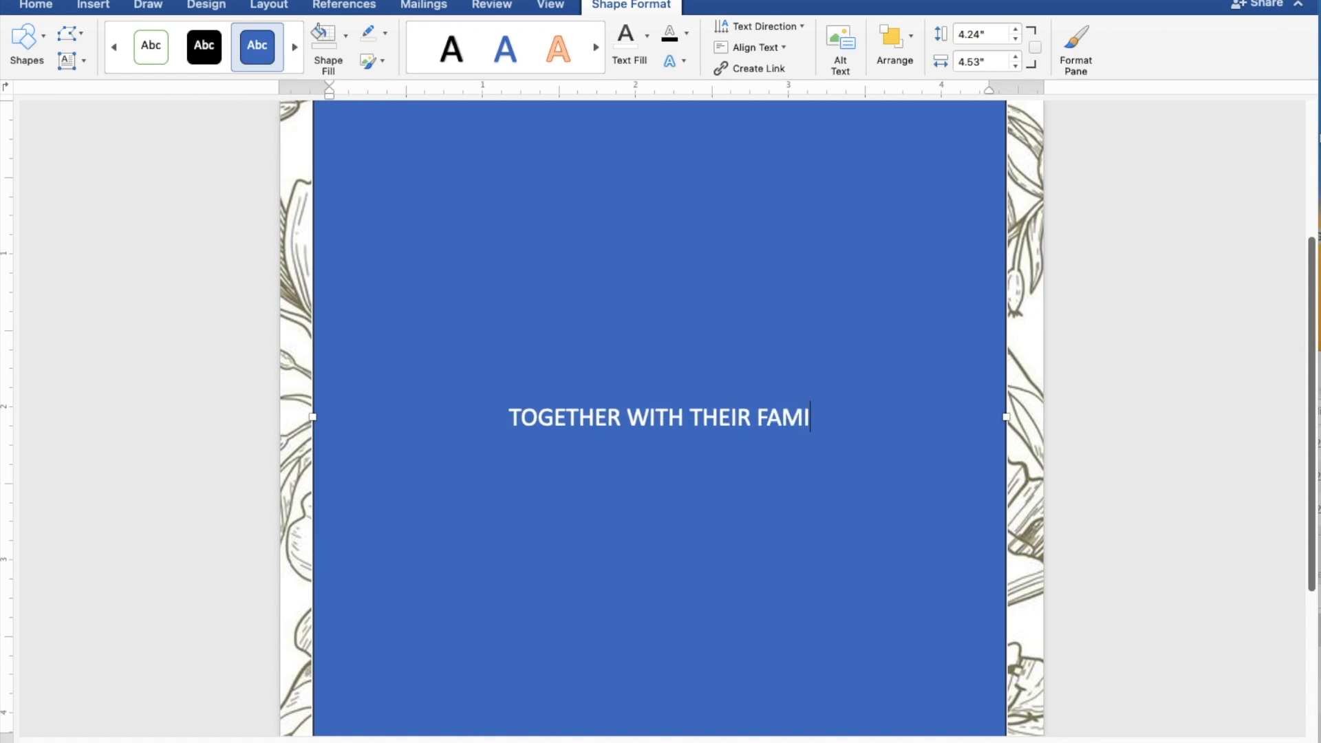
text(LIES)
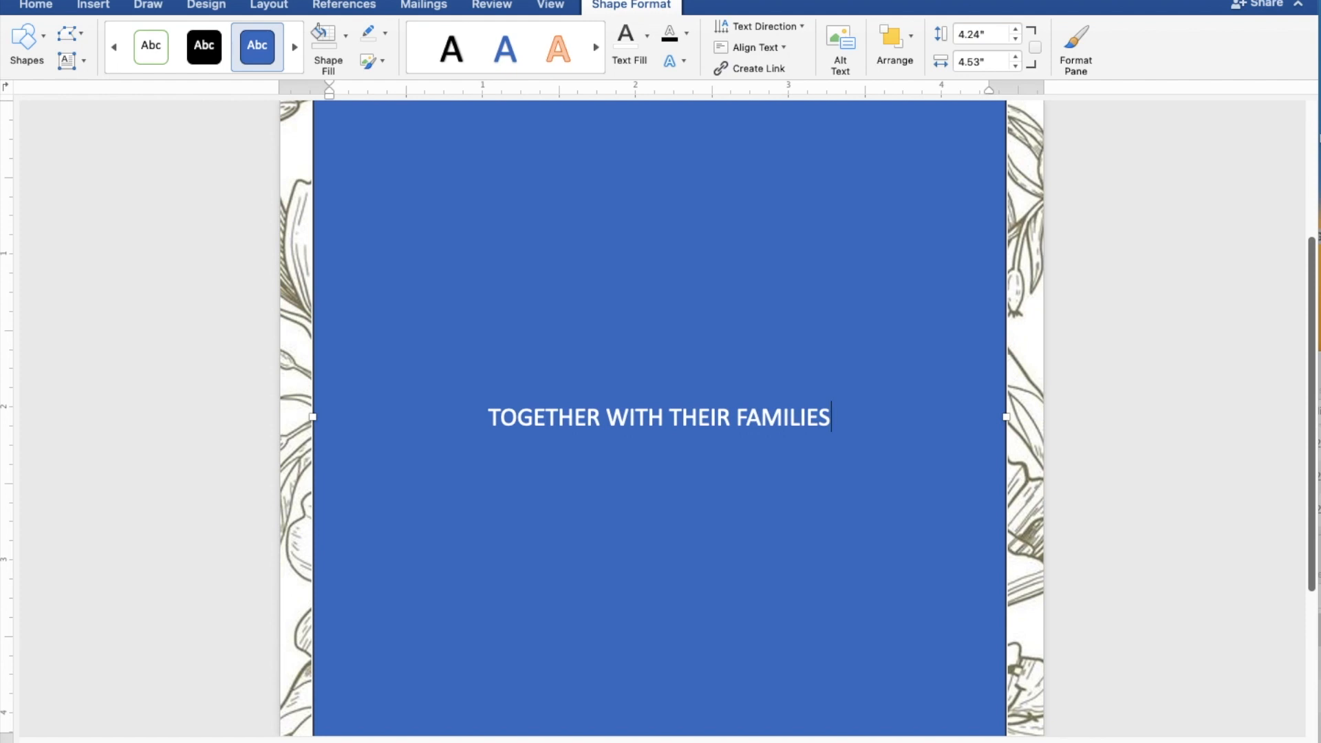
key(Return)
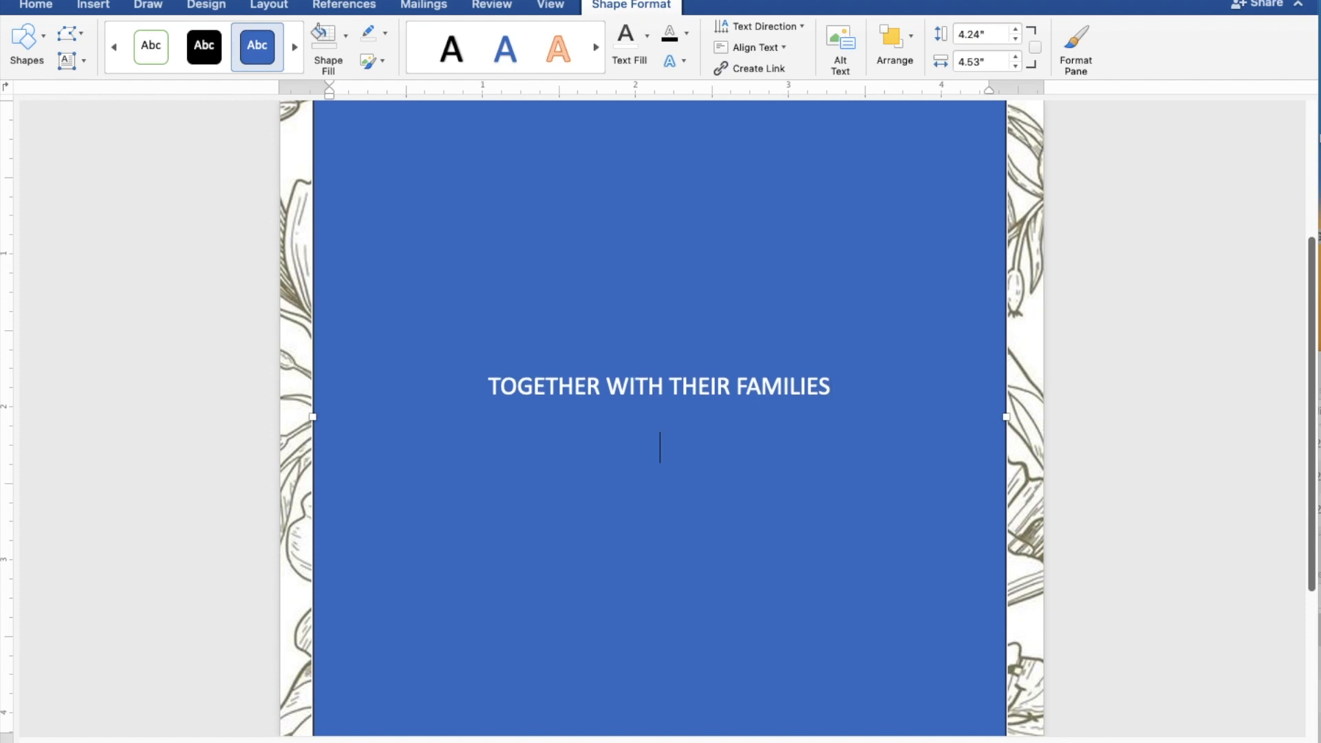
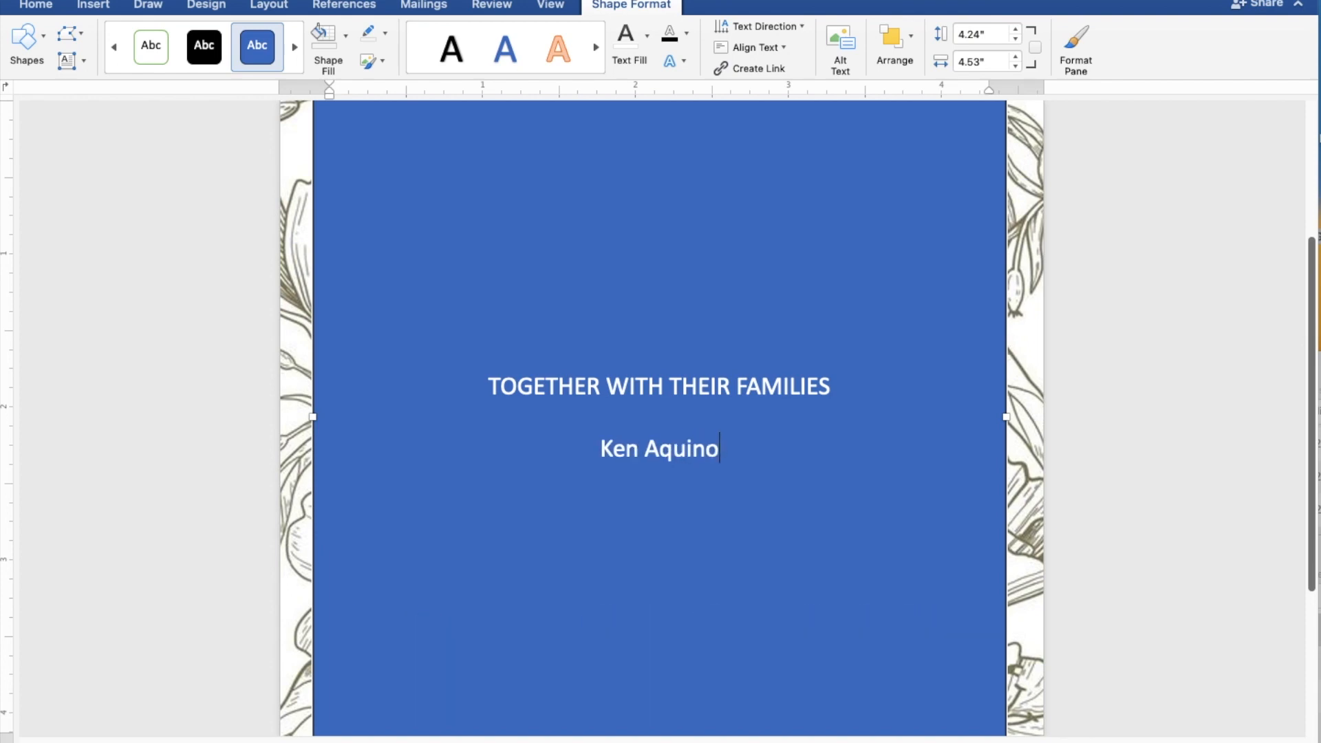
key(Return)
text(AND)
key(Return)
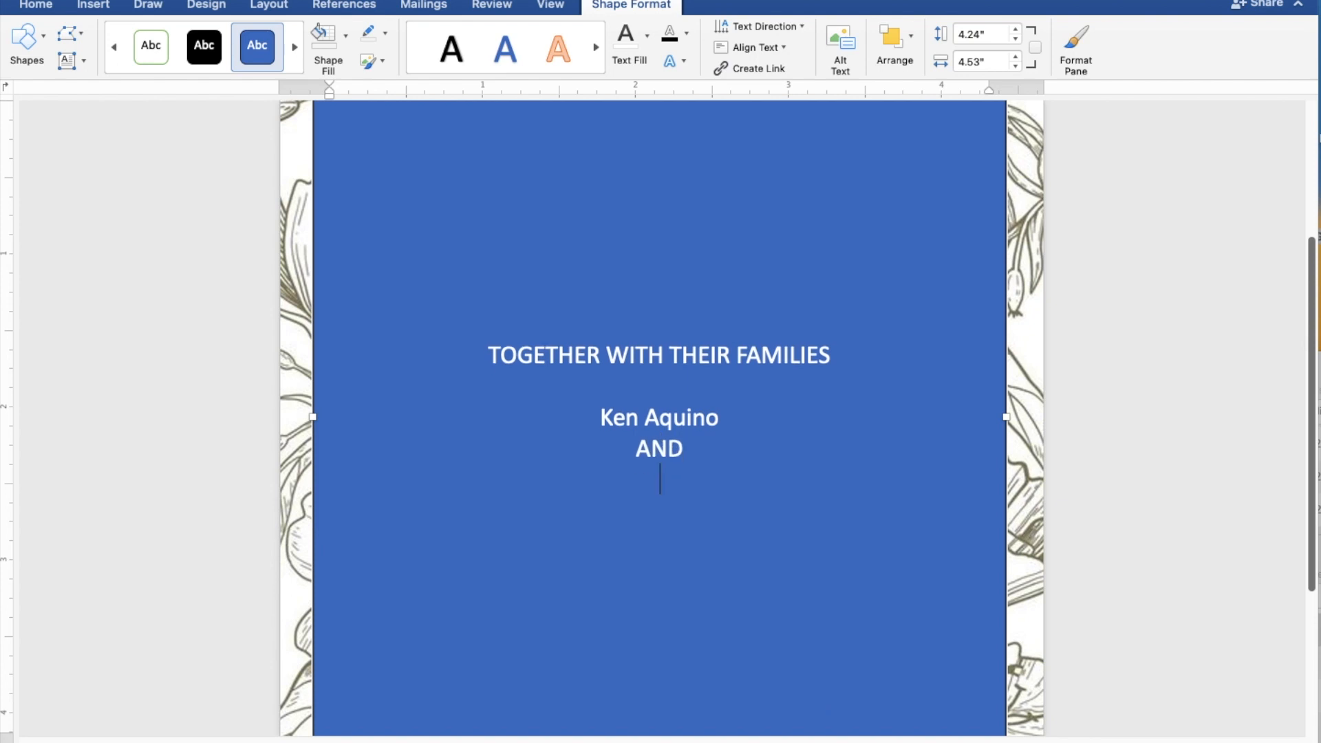
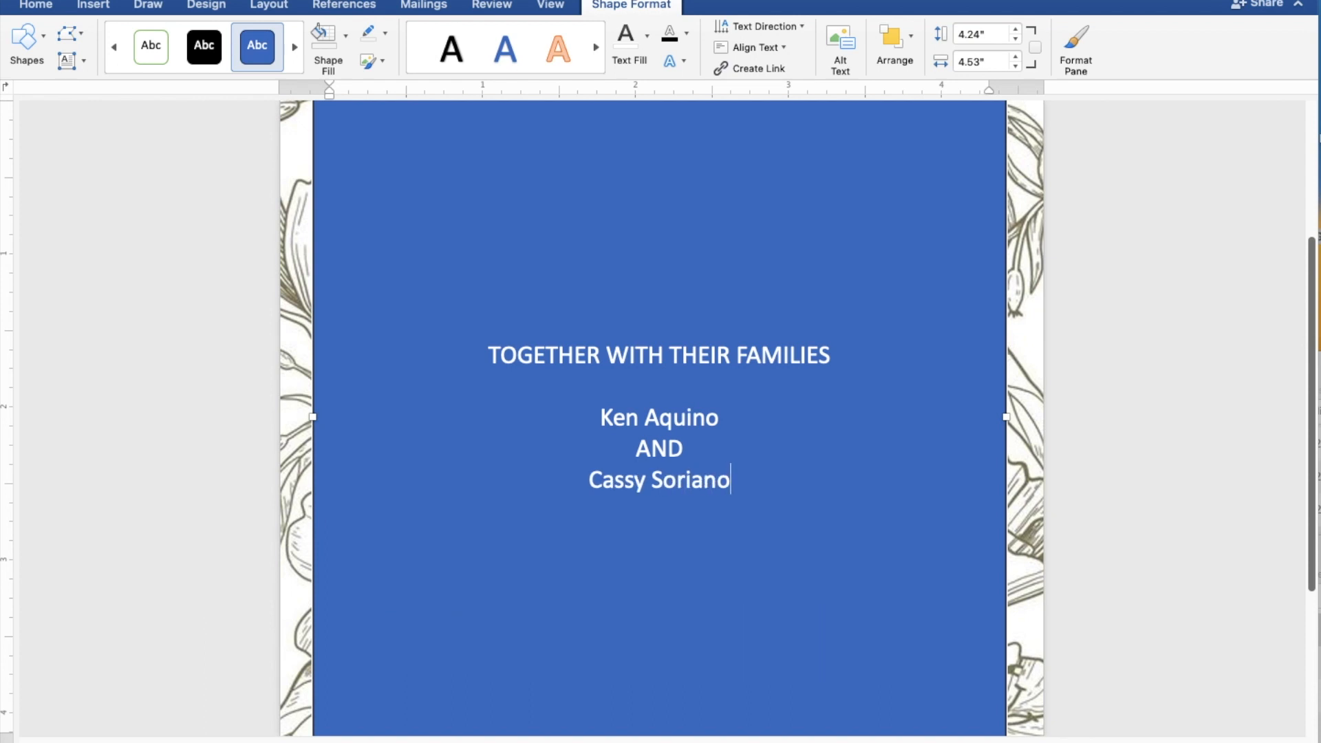
key(Return)
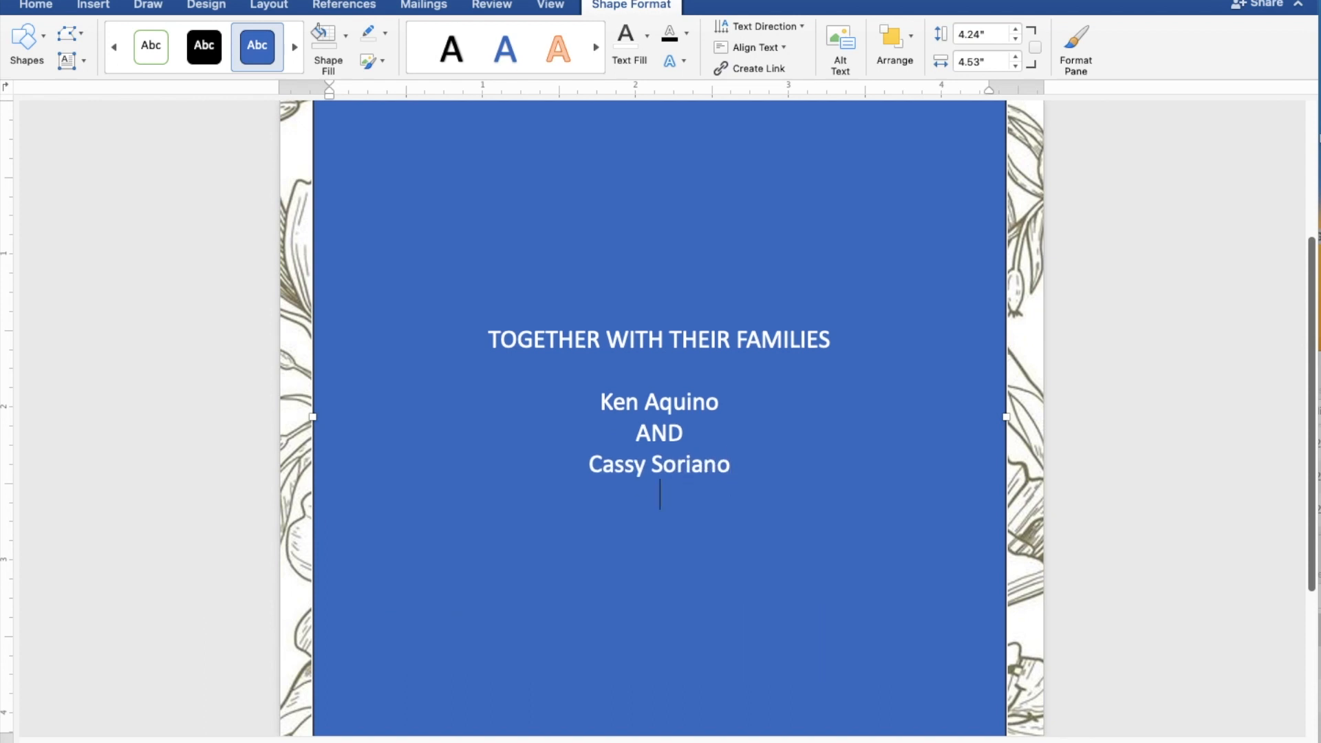
key(Return)
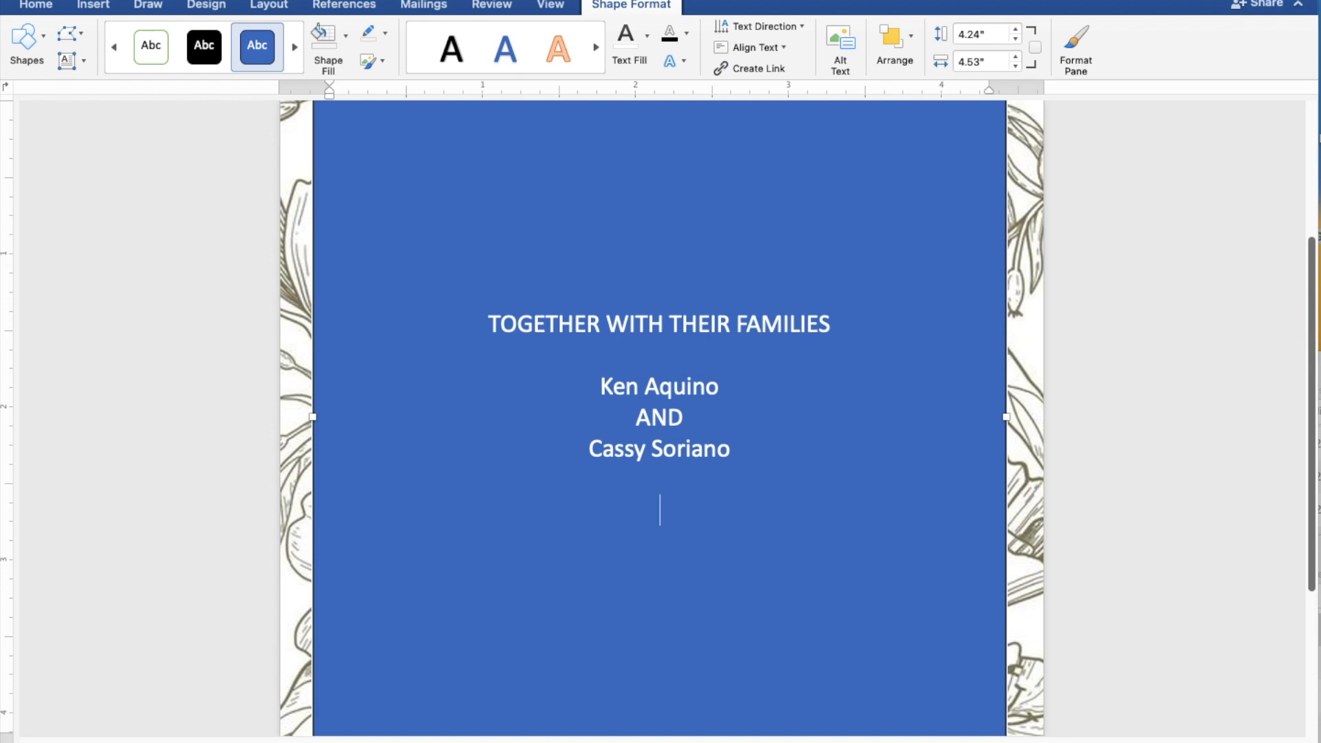
Add REQUEST THE PLEASURE OF YOUR PRESENCE and AS THEY JOYFULLY UNITE IN MARRIAGE on two lines.
text(REQUEST)
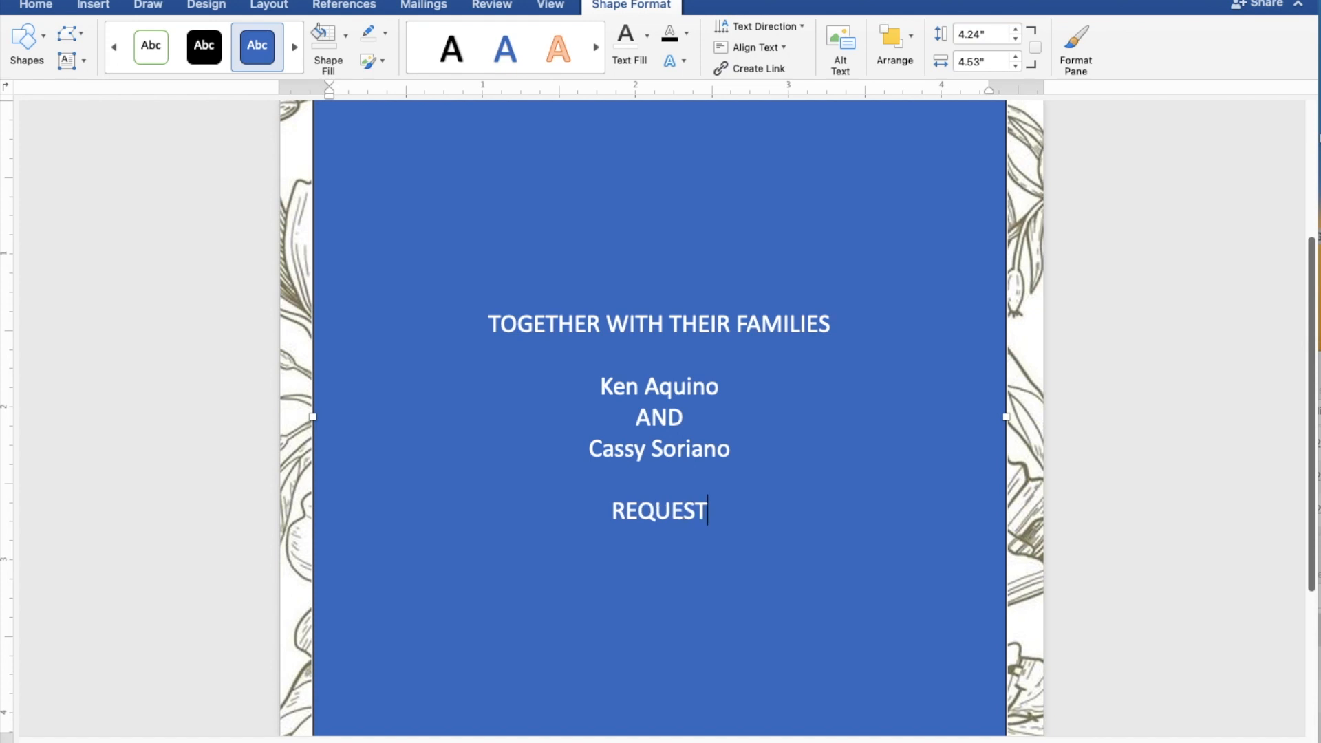
text( THE)
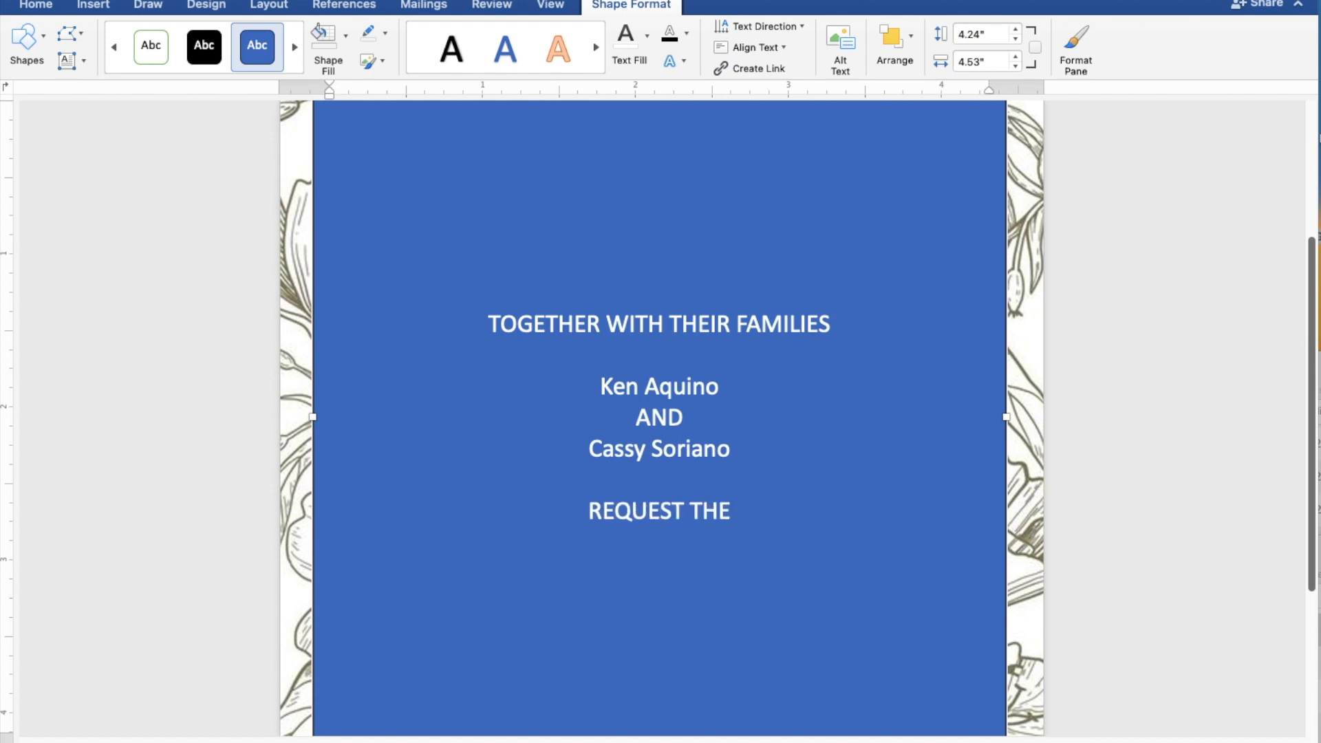
text( PLEASURE)
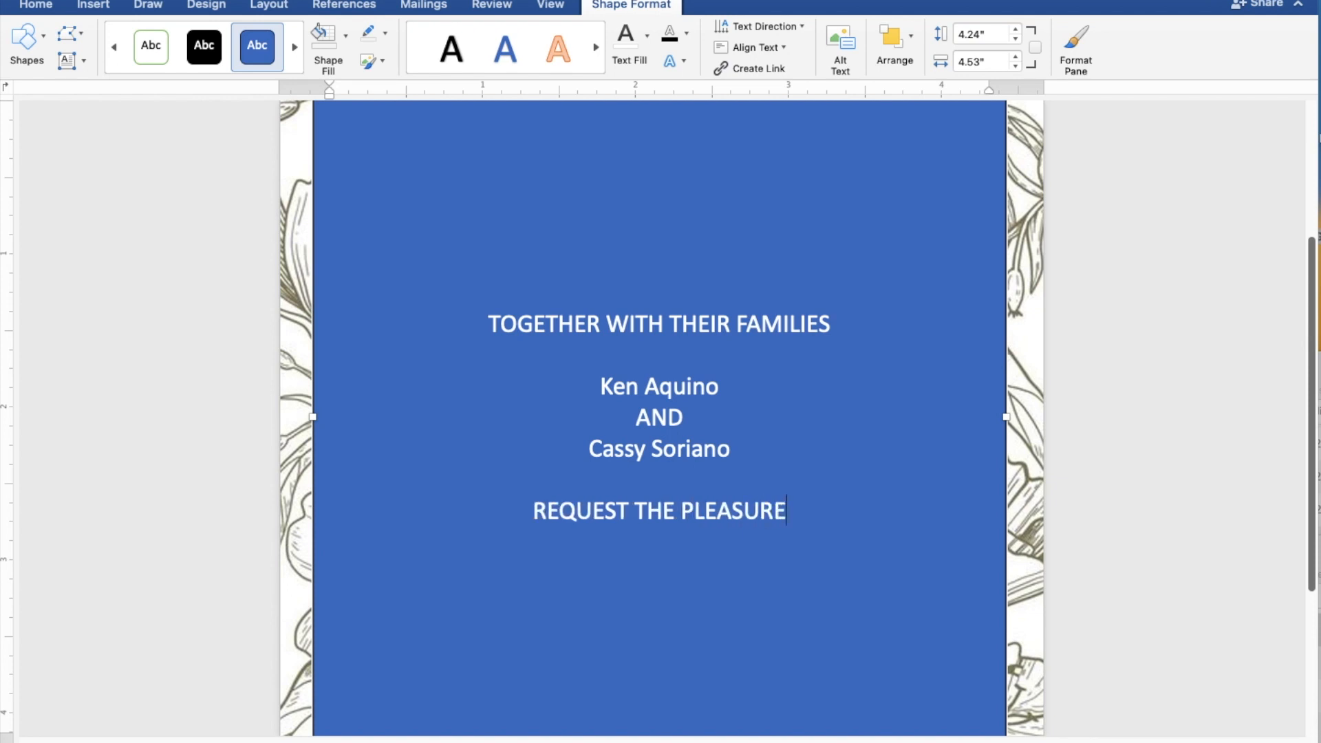
text( OF)
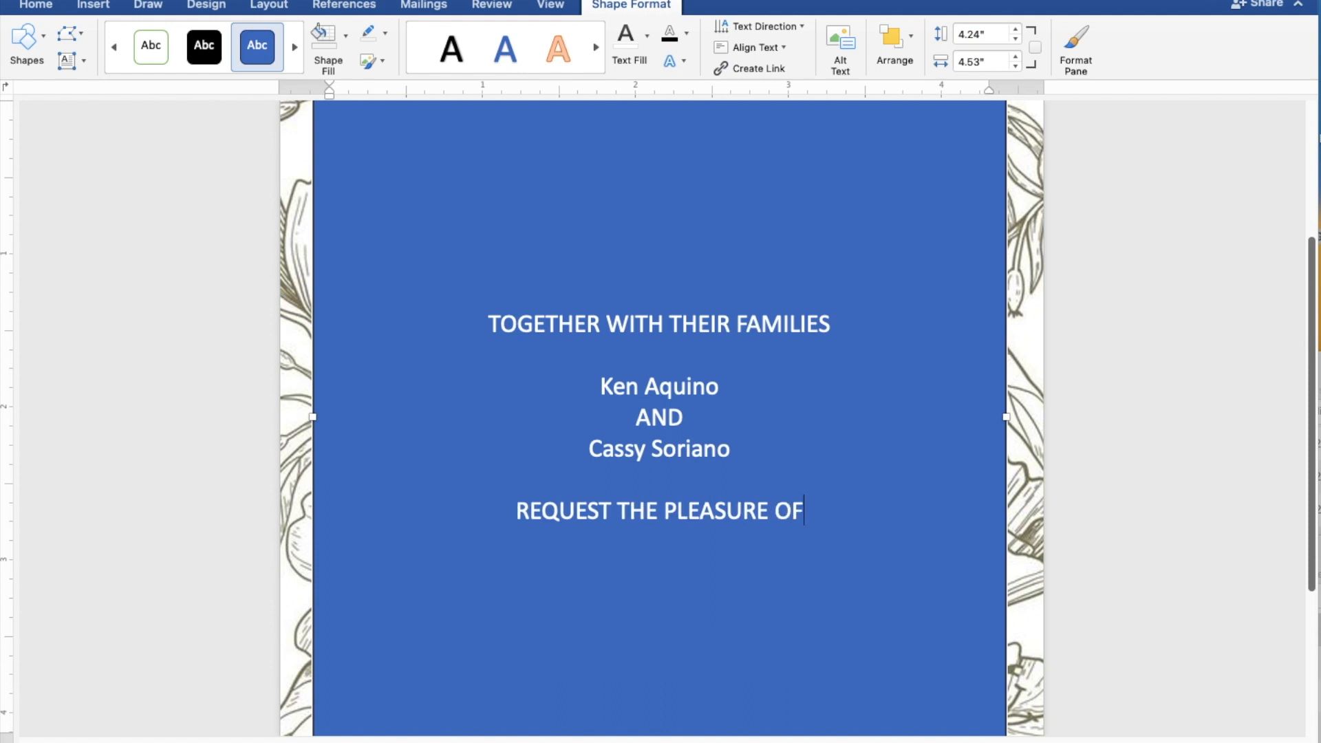
text( YO)
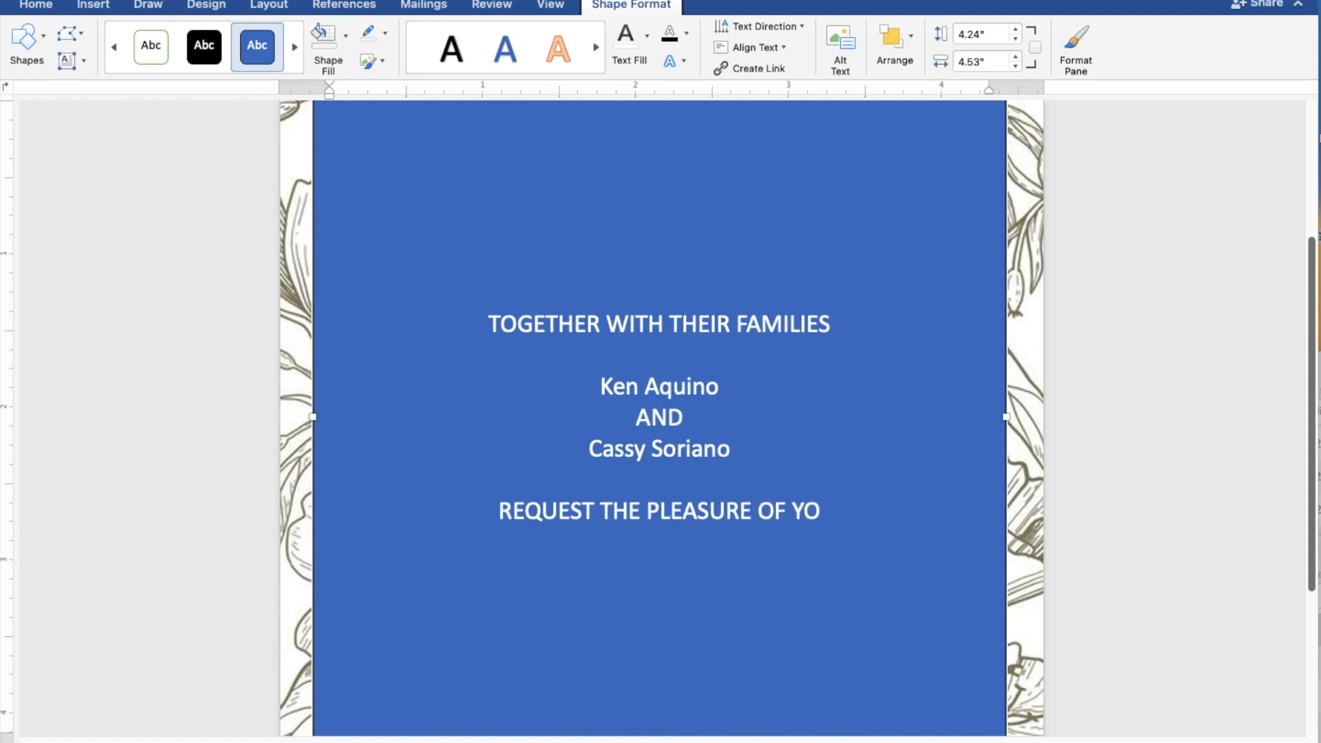
text(UR )
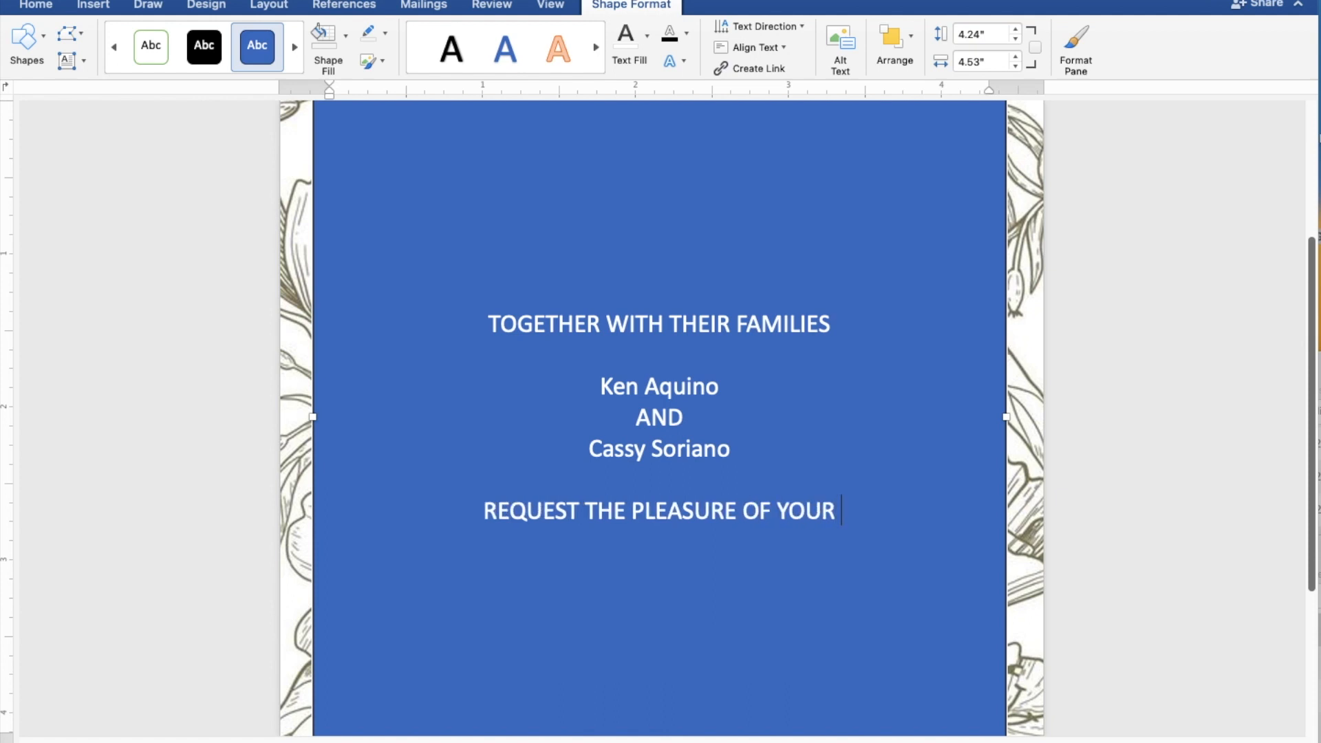
text(PRE)
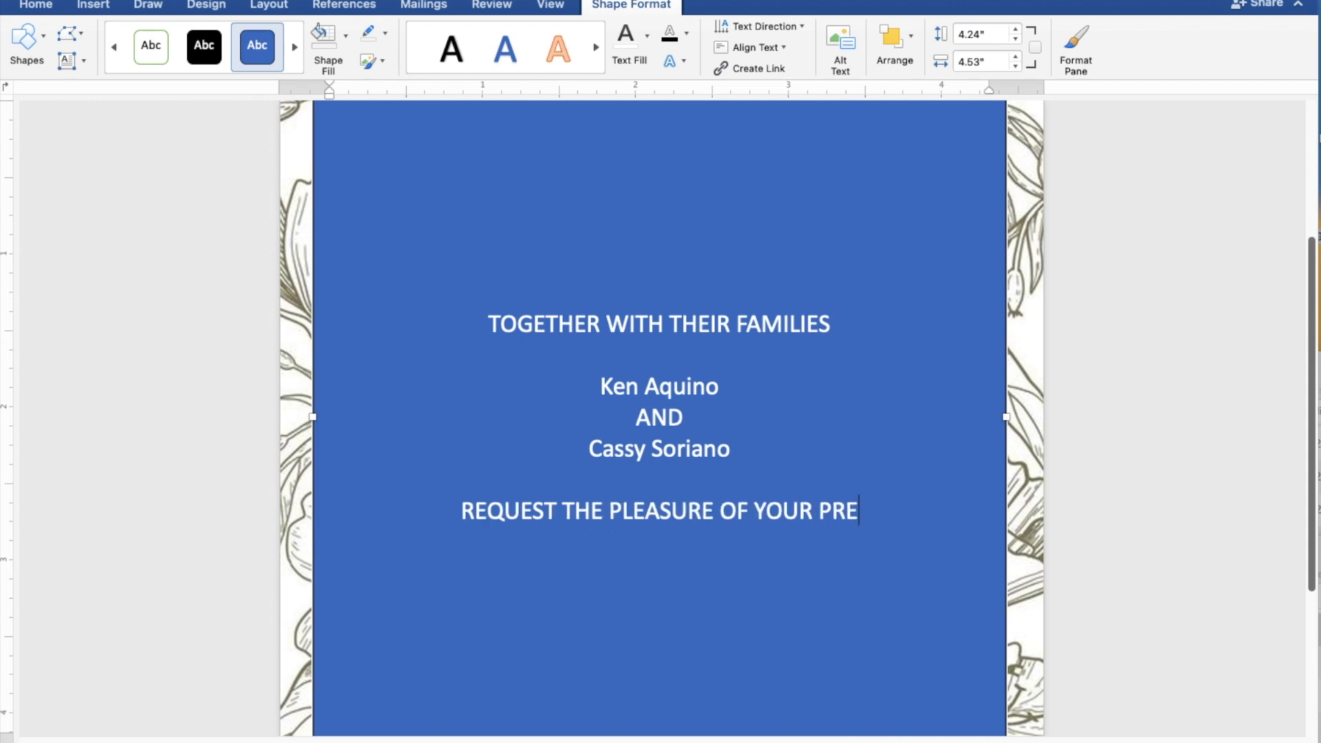
text(SEN)
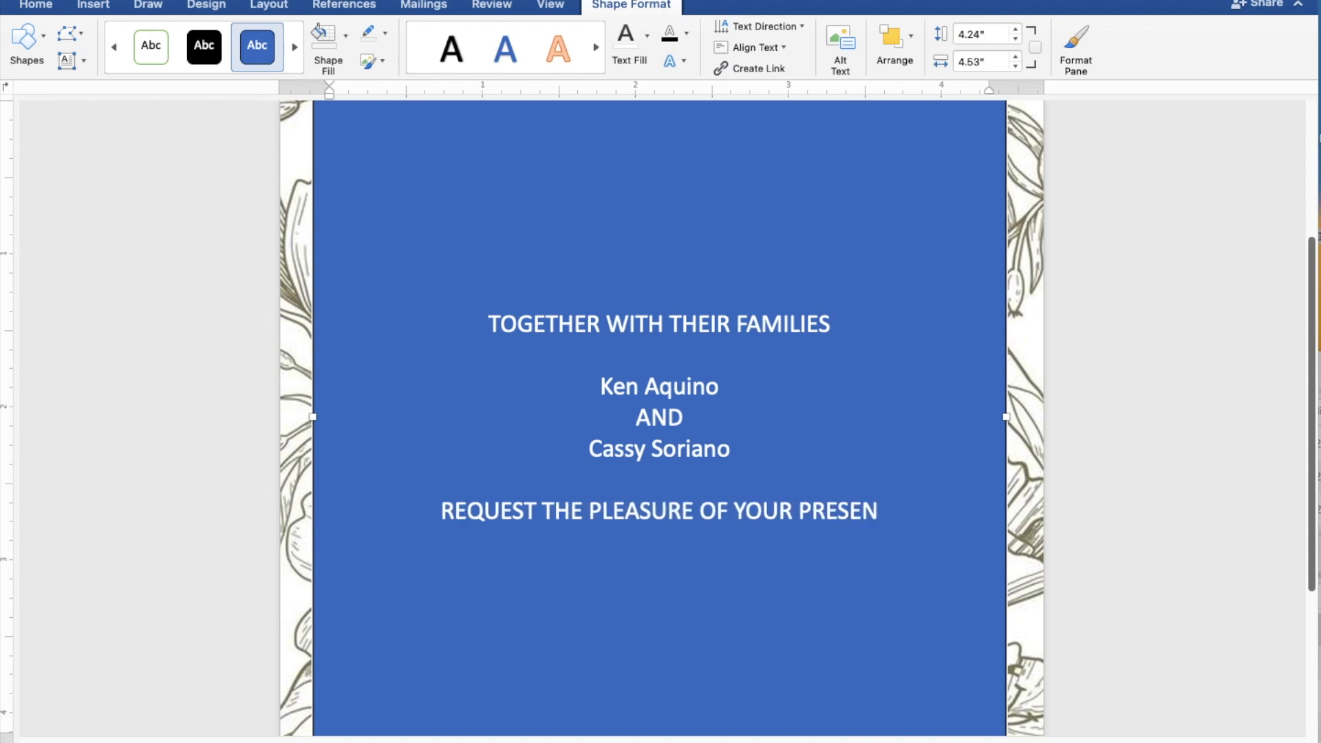
text(CE)
key(Return)
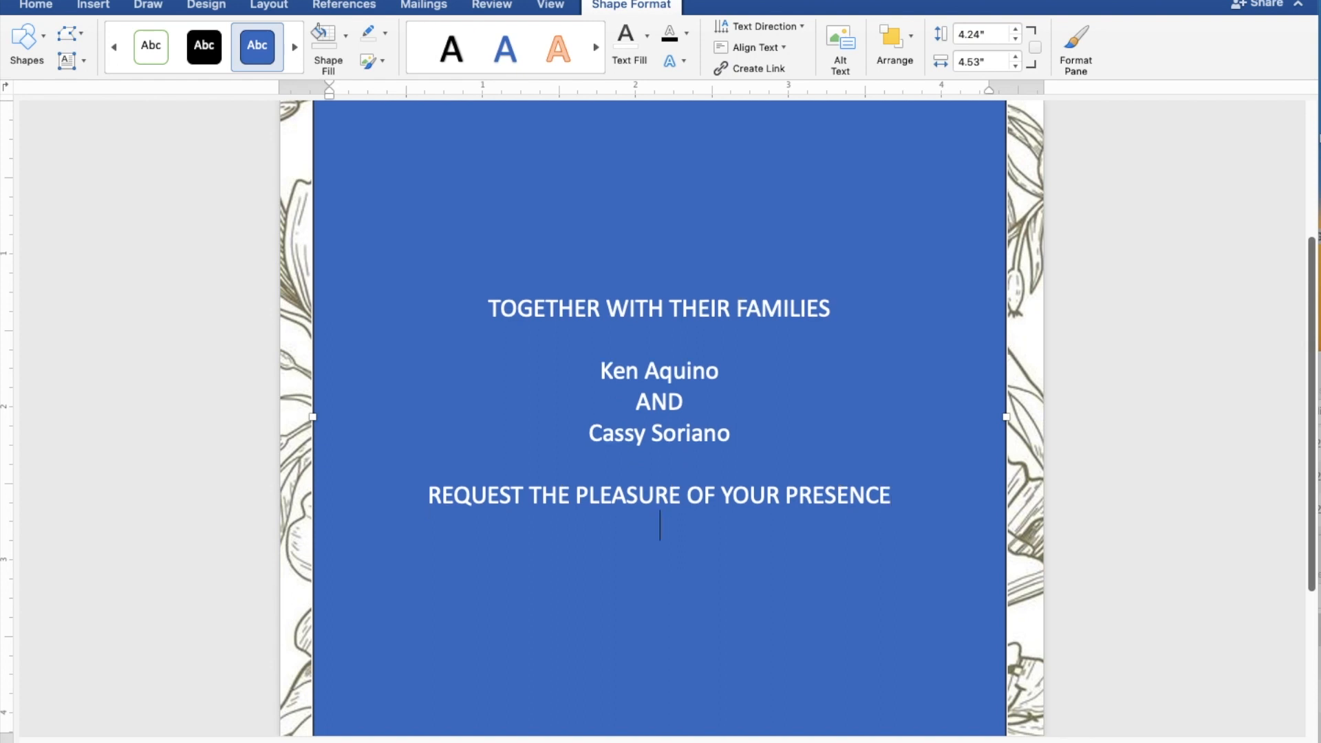
text(AS THEY)
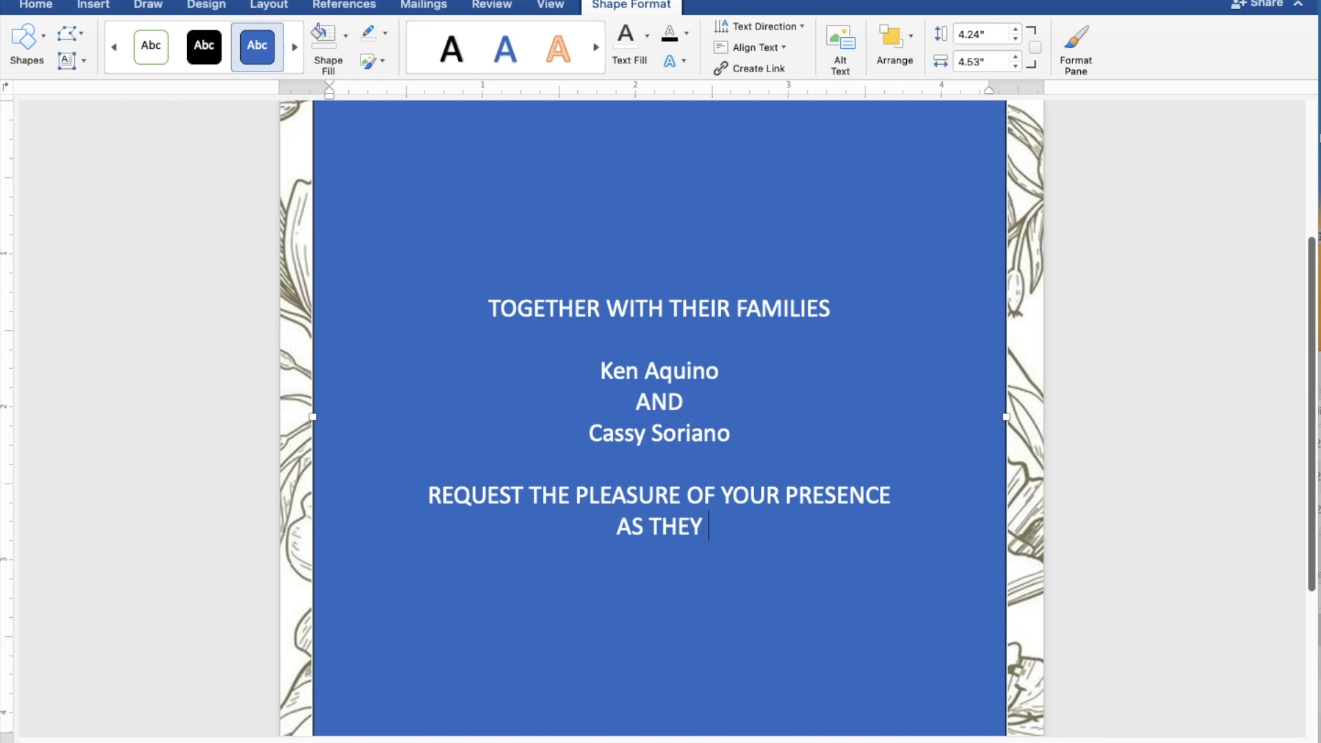
text( JOYFU)
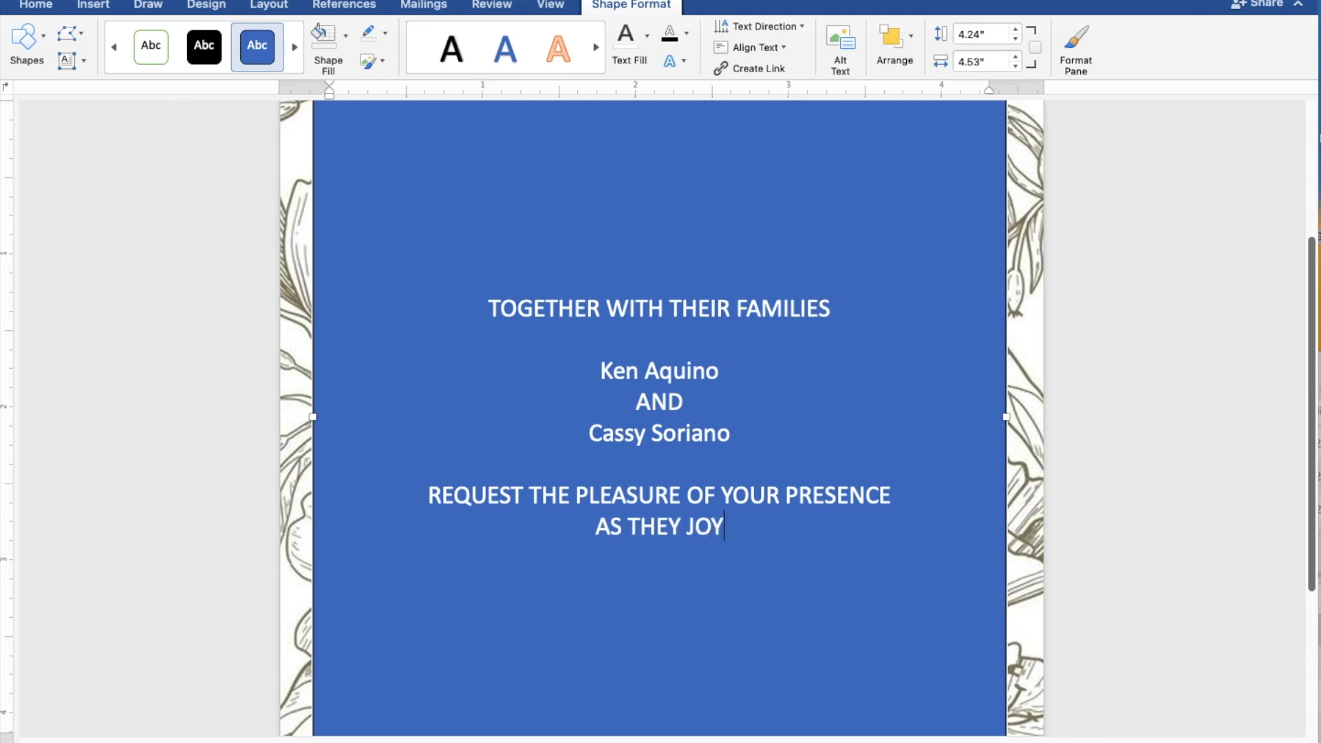
text(L)
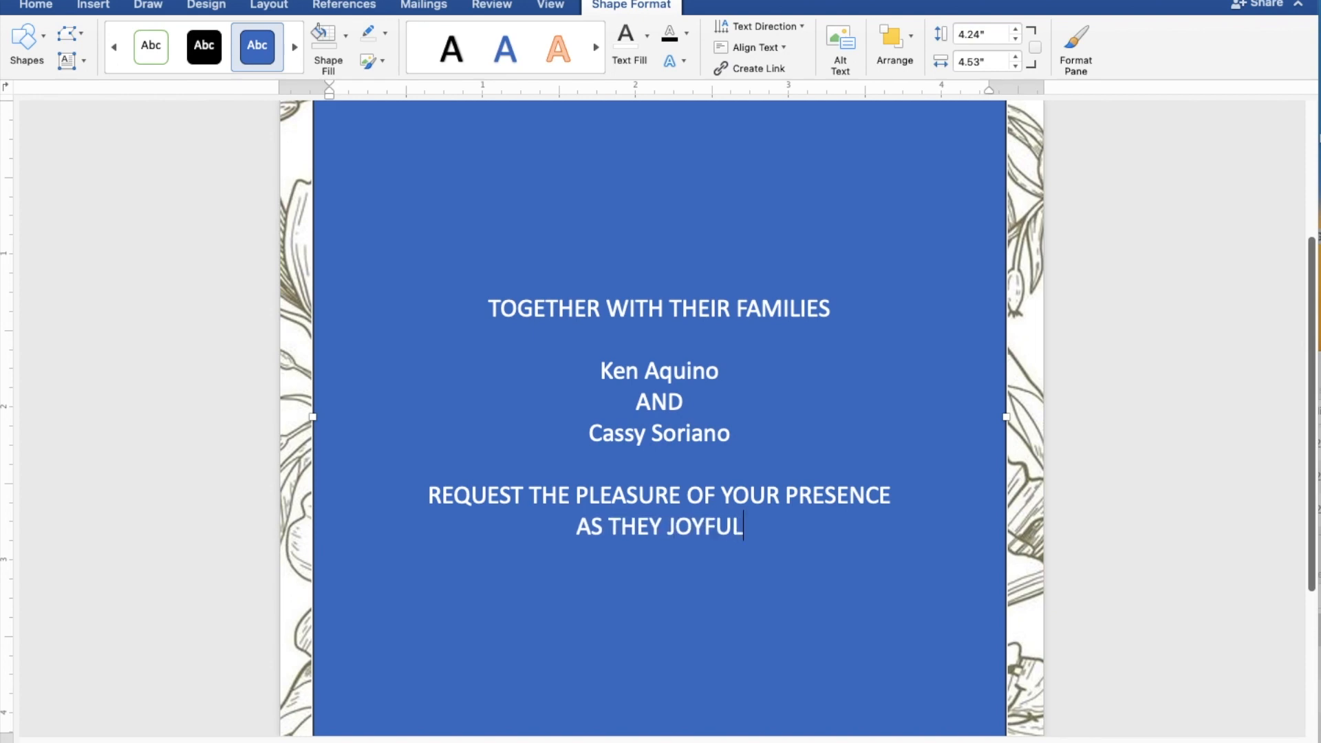
text(LY UNITE I)
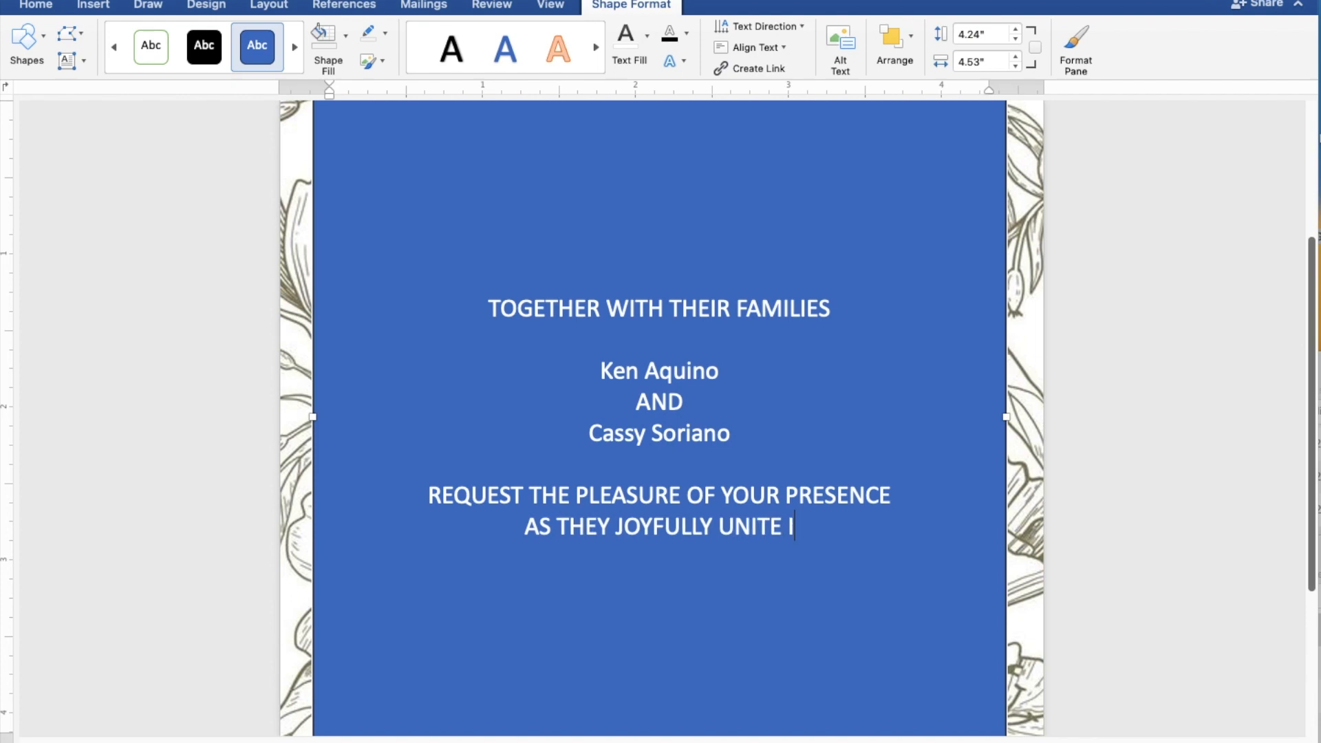
text(N MARRIAG)
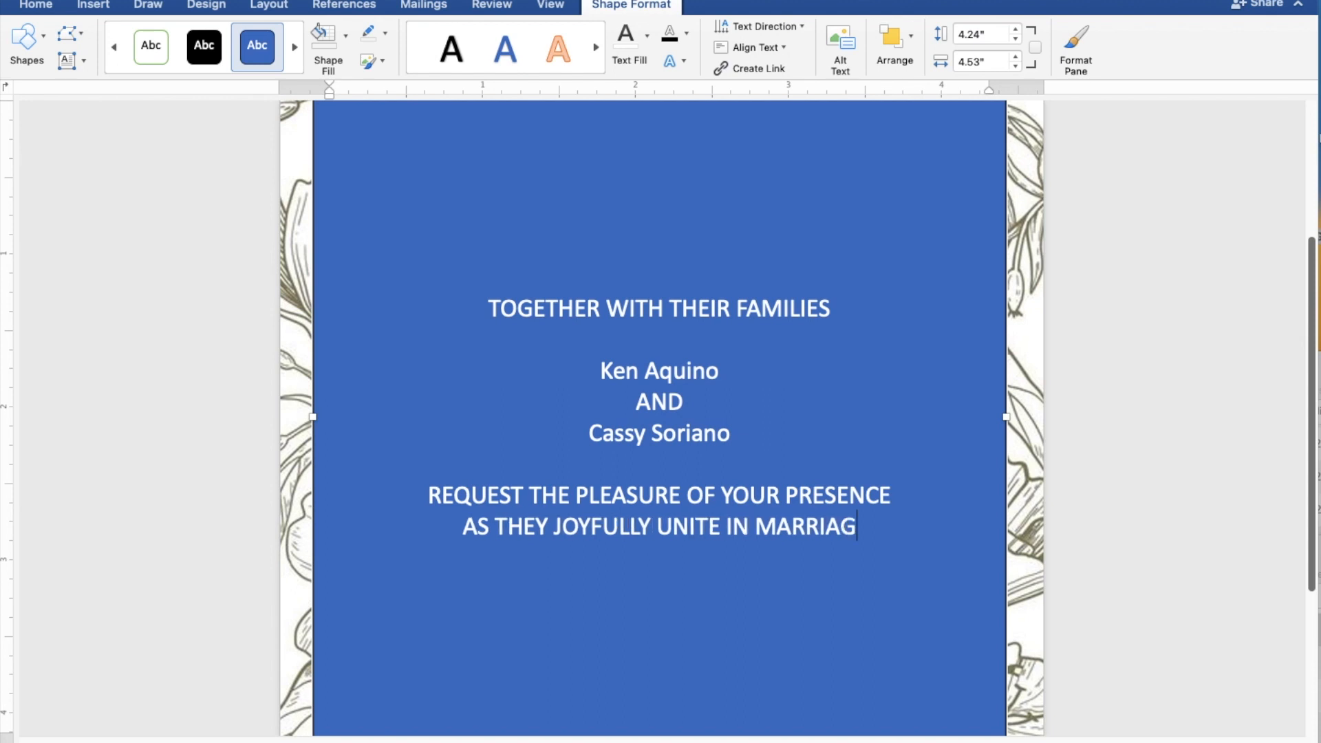
text(E)
key(Return)
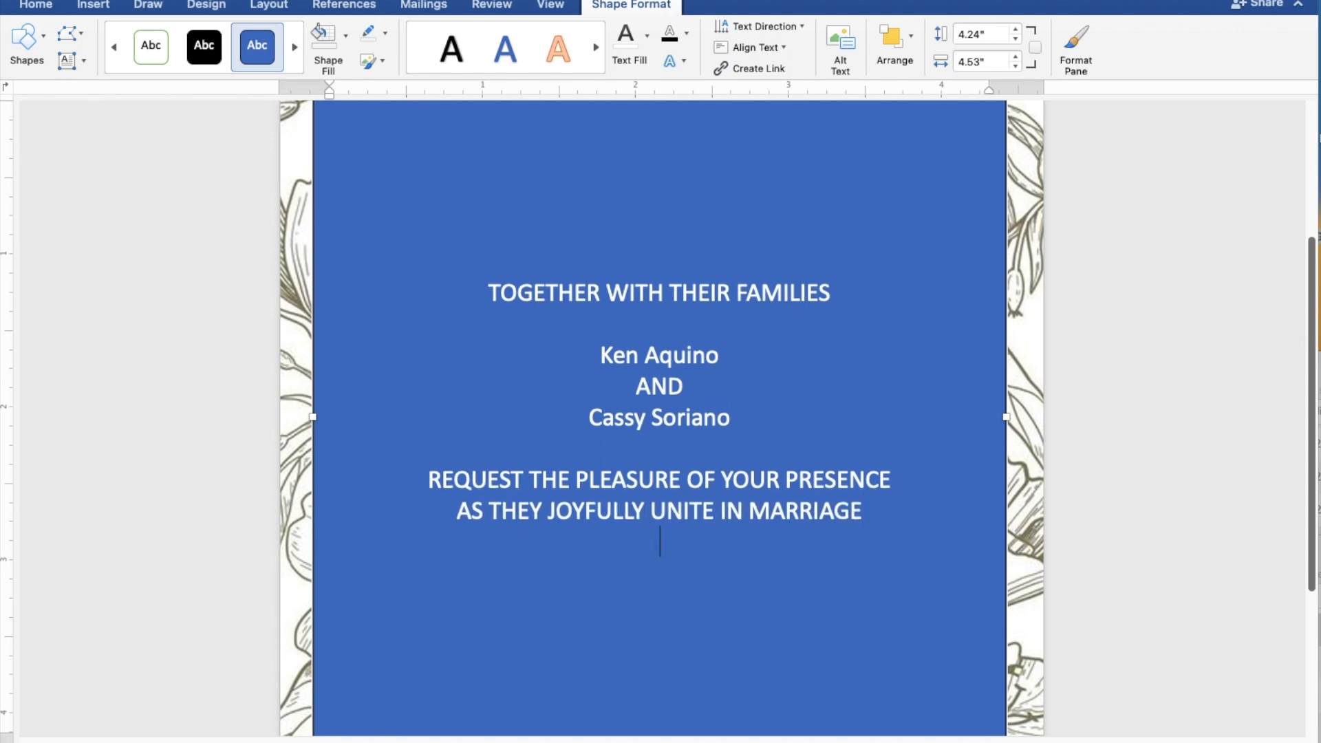
key(Return)
Type SUNDAY, AUGUST 27, 2023 and 10:00 IN THE MORNING on separate lines.
text(S)
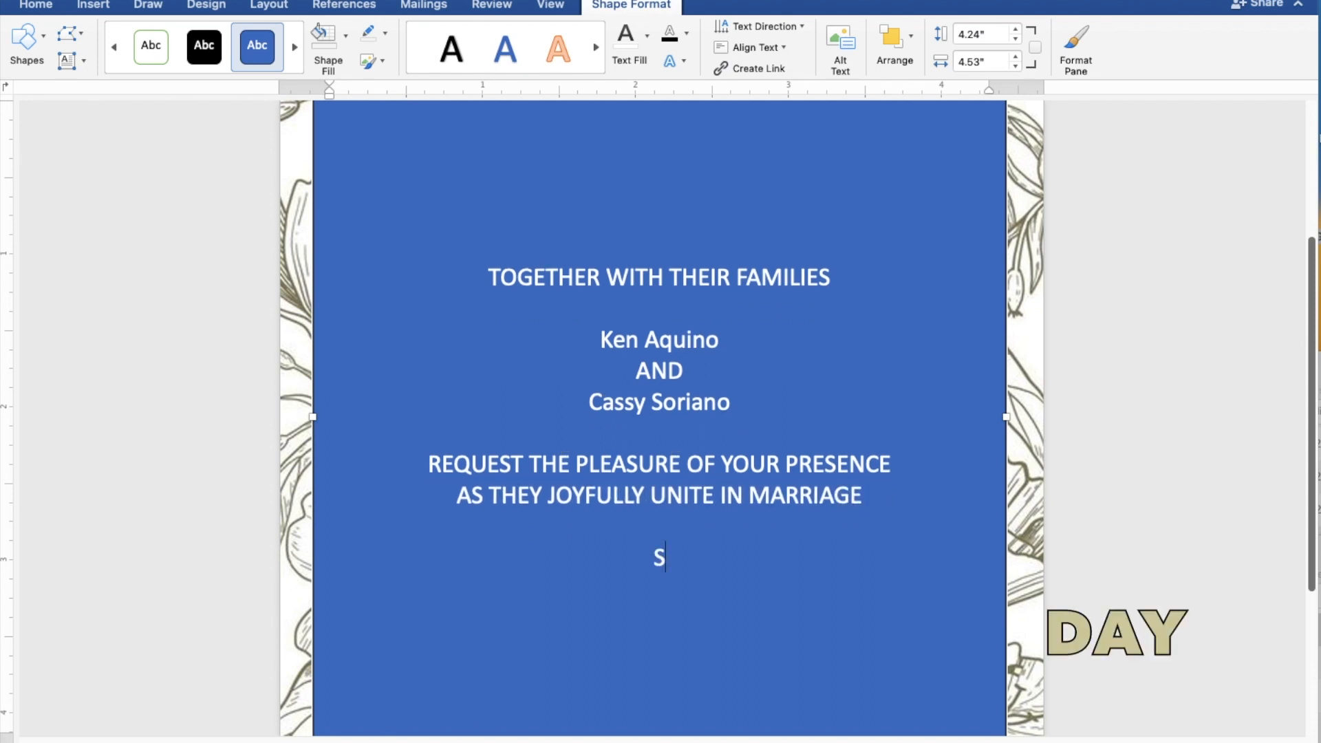
text(UND)
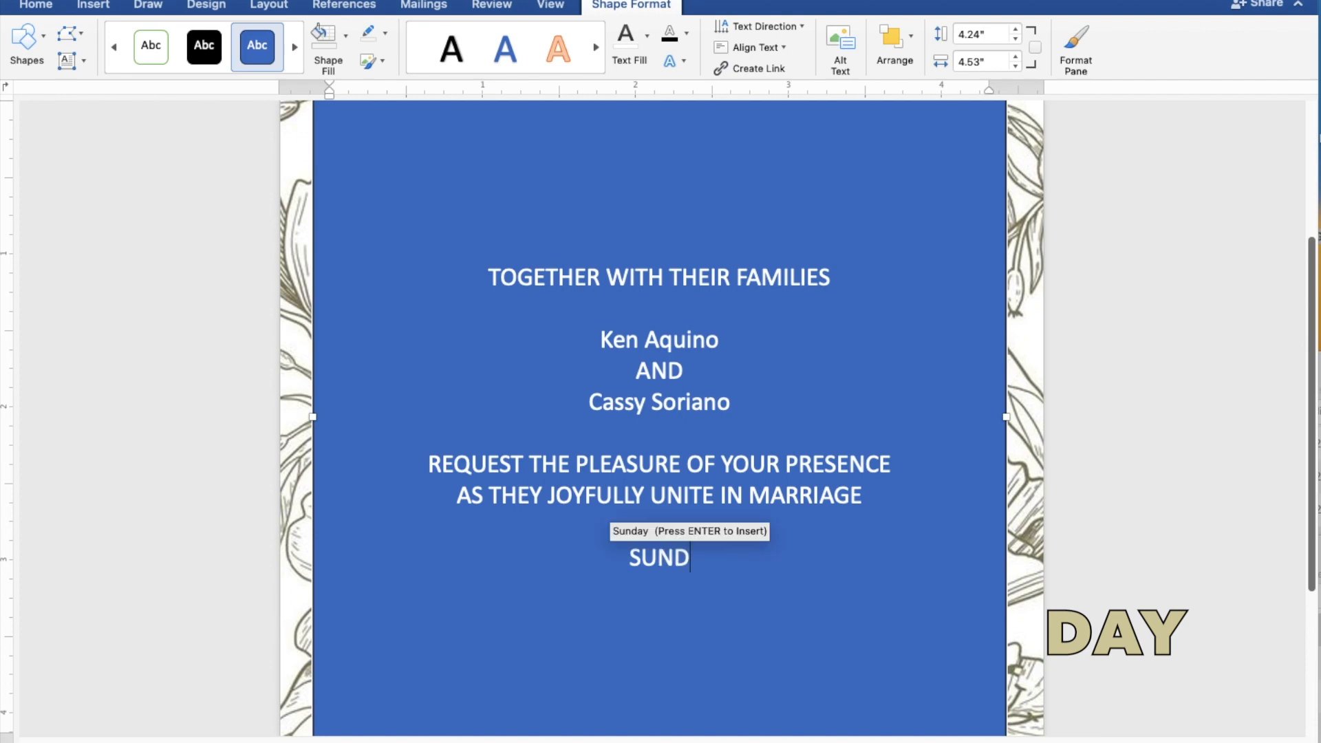
text(AY)
key(Return)
text(AUG)
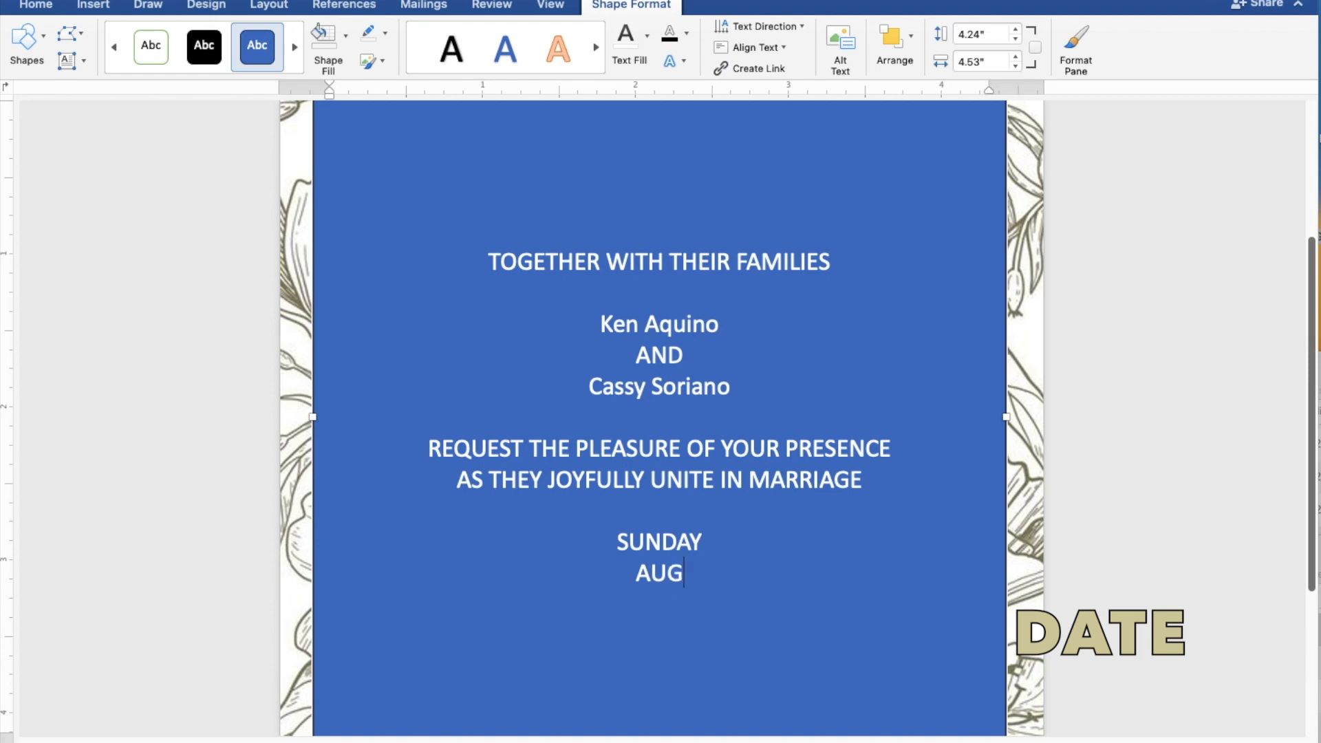
text(UST)
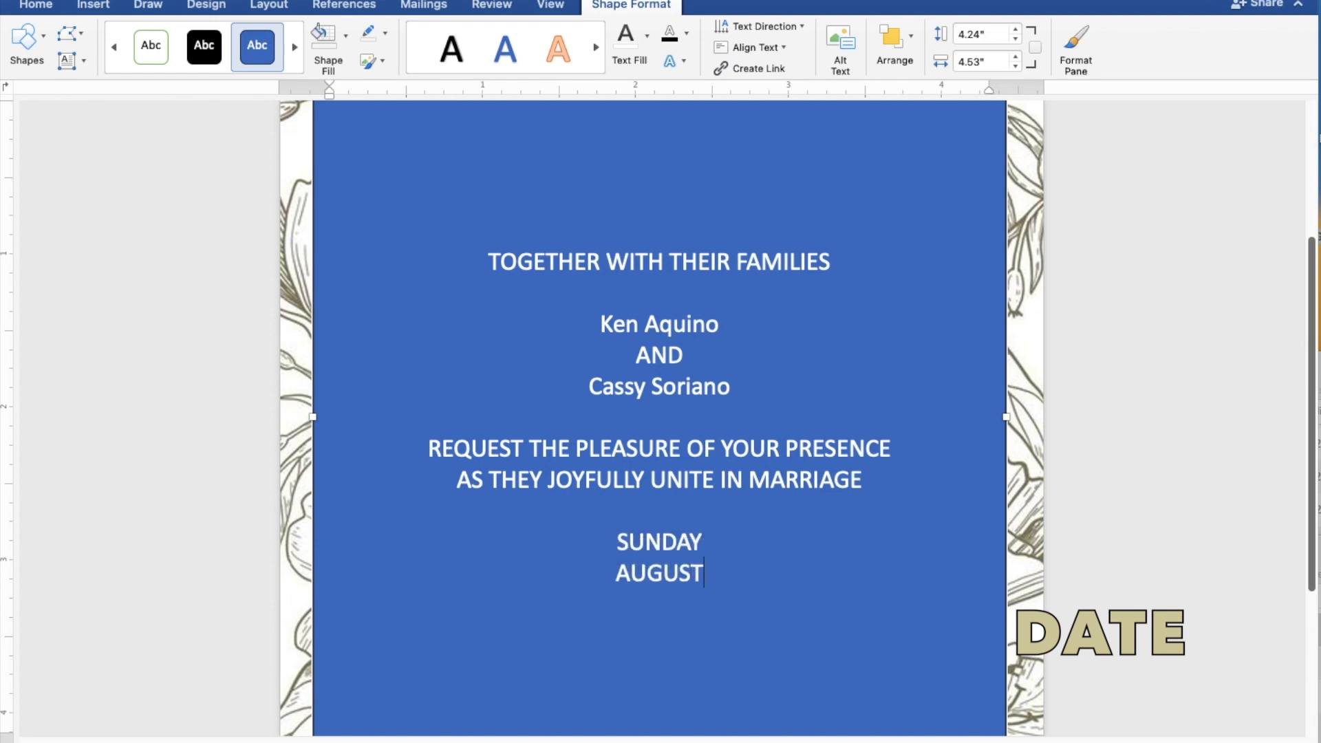
text( 27)
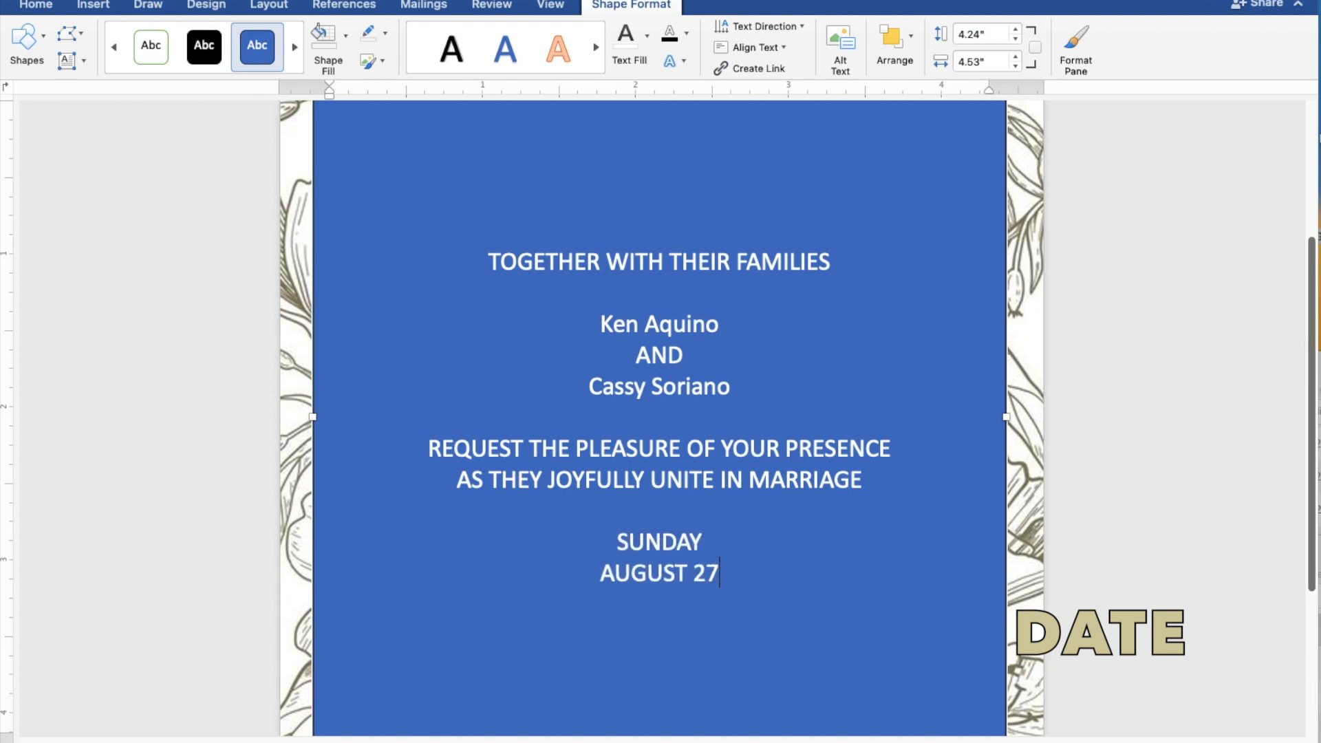
text(, 202)
text(3)
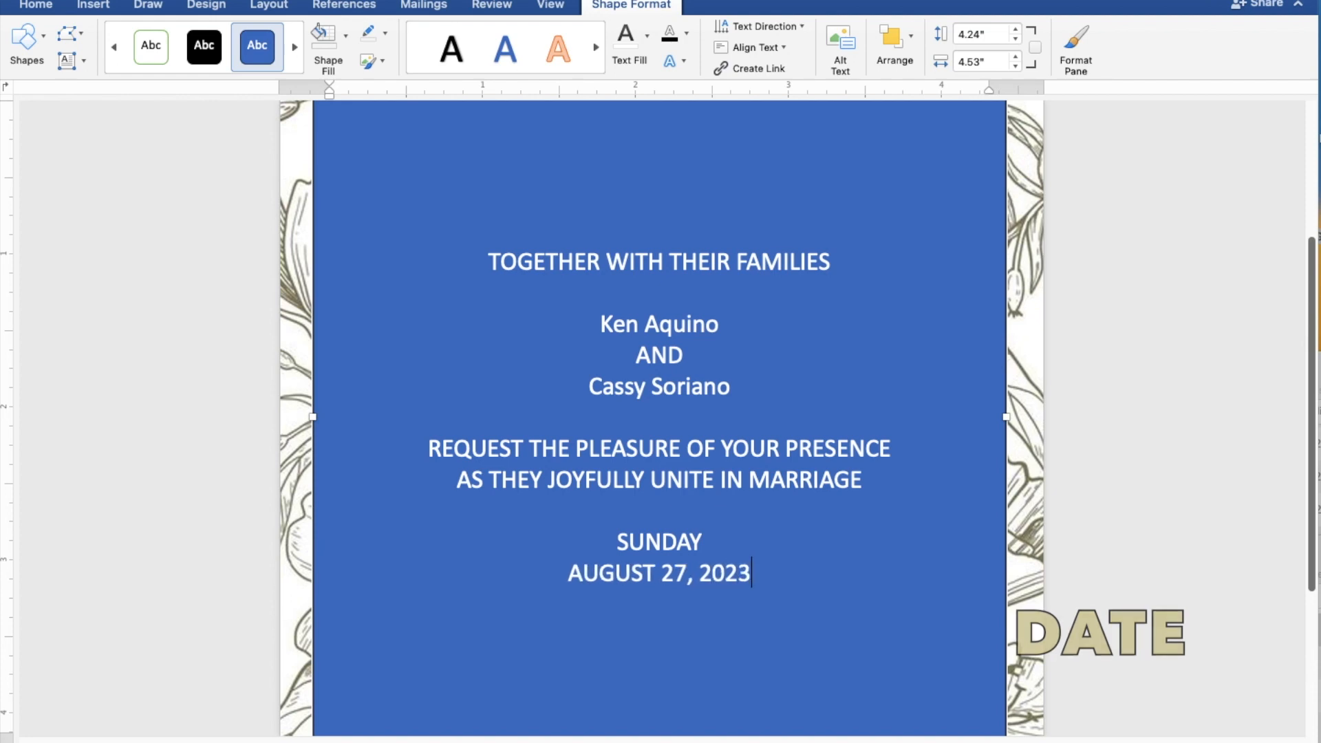
key(Return)
text(1)
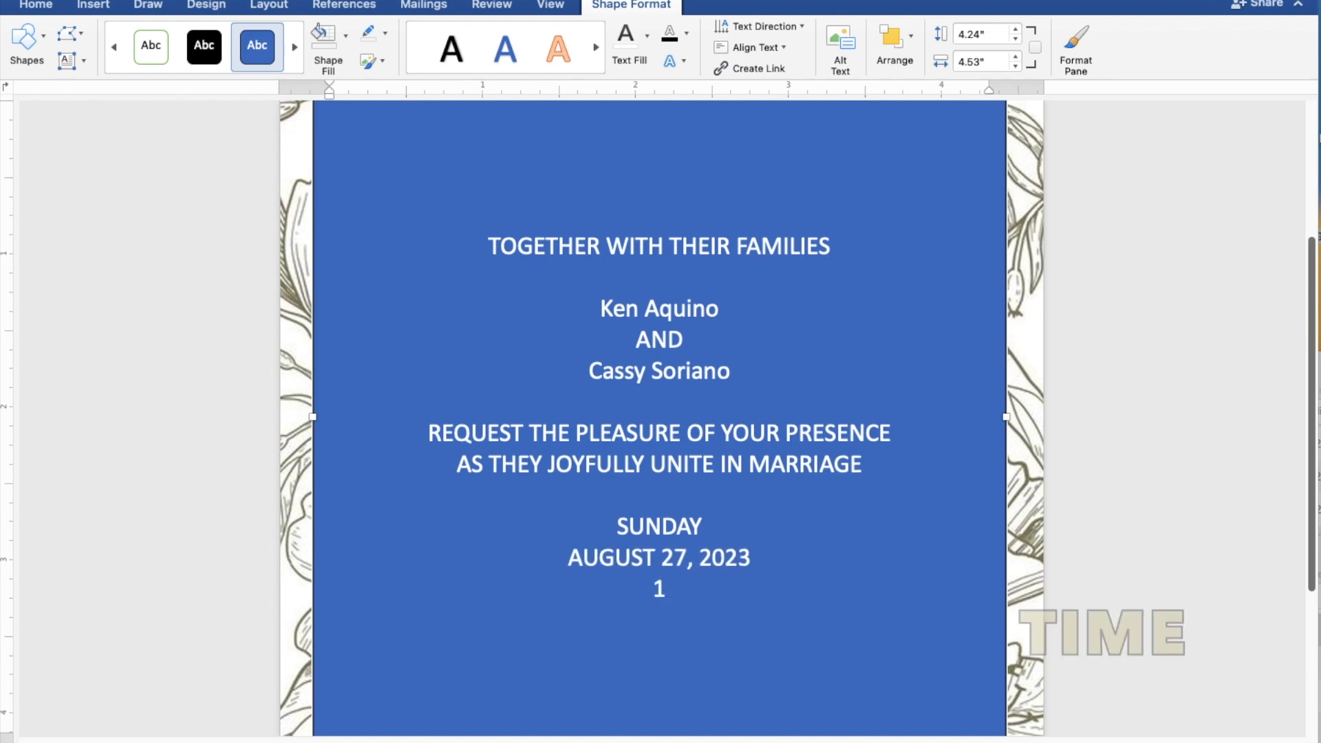
text(0:00 IN )
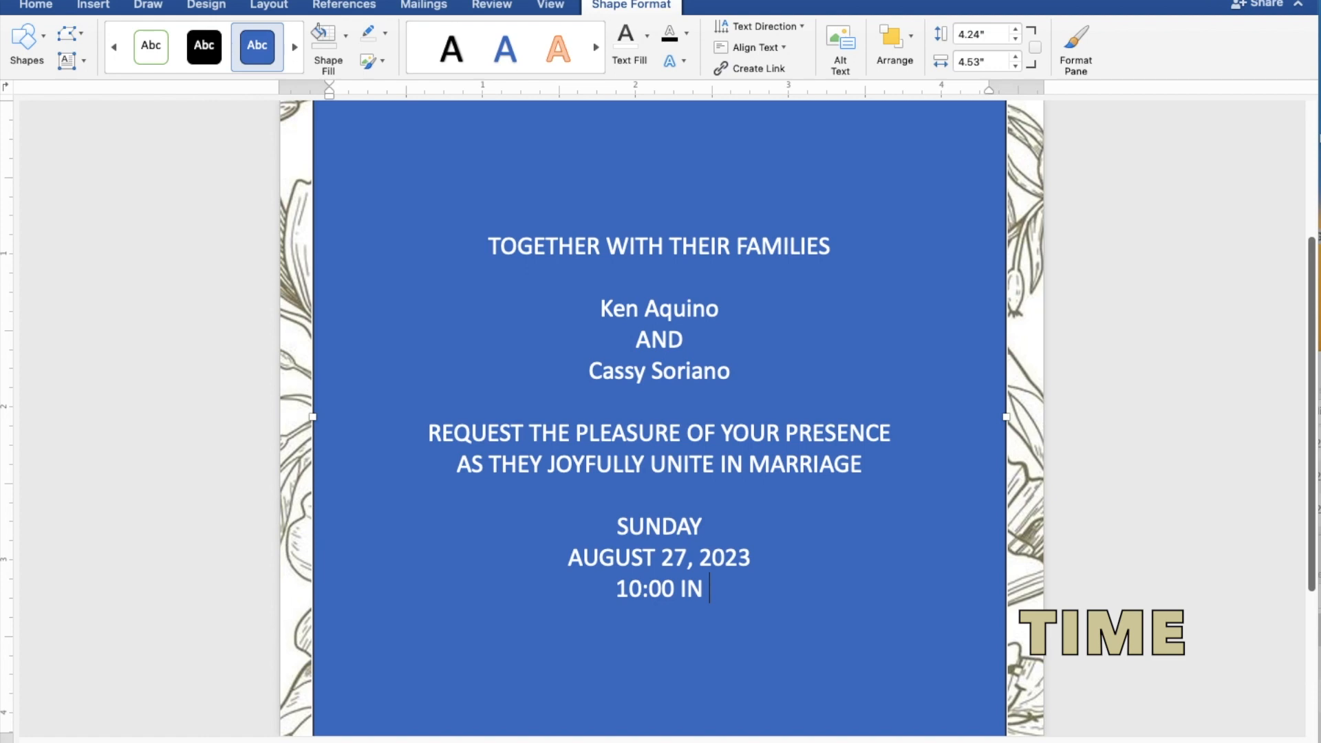
text(THE )
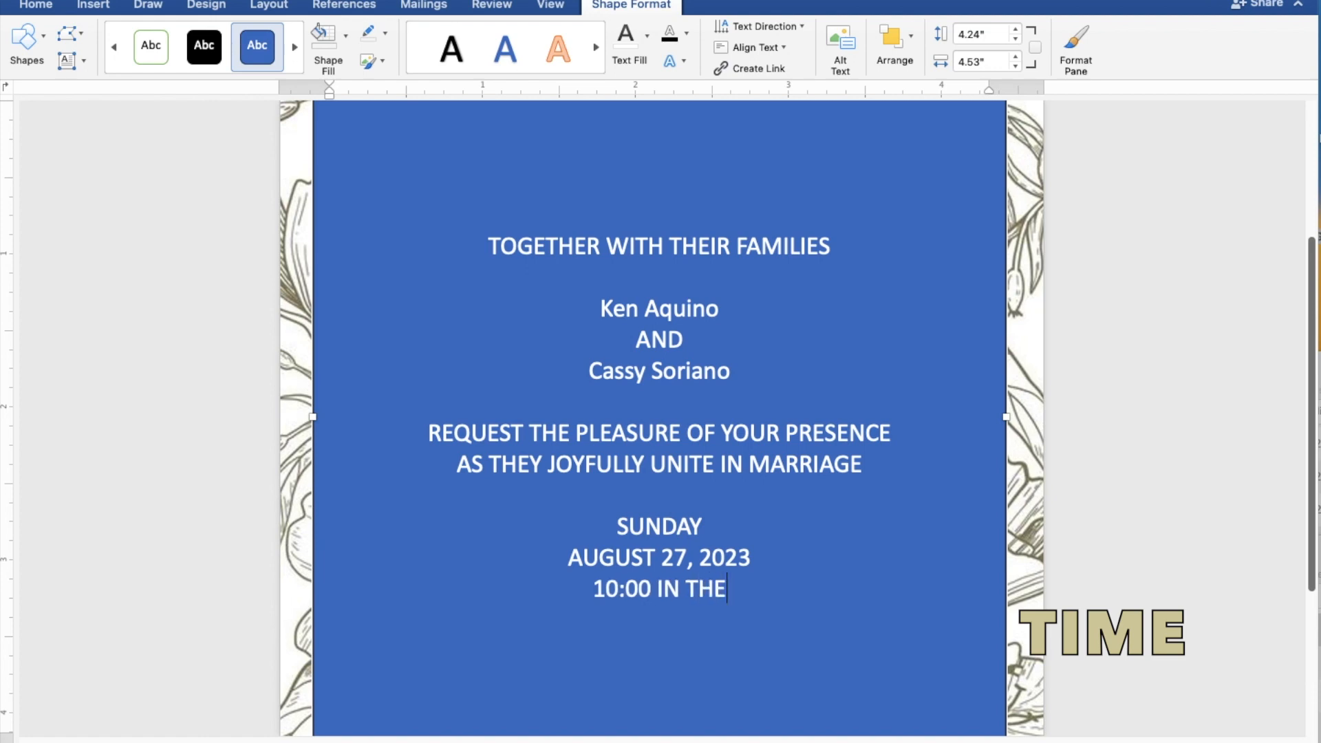
text(MO)
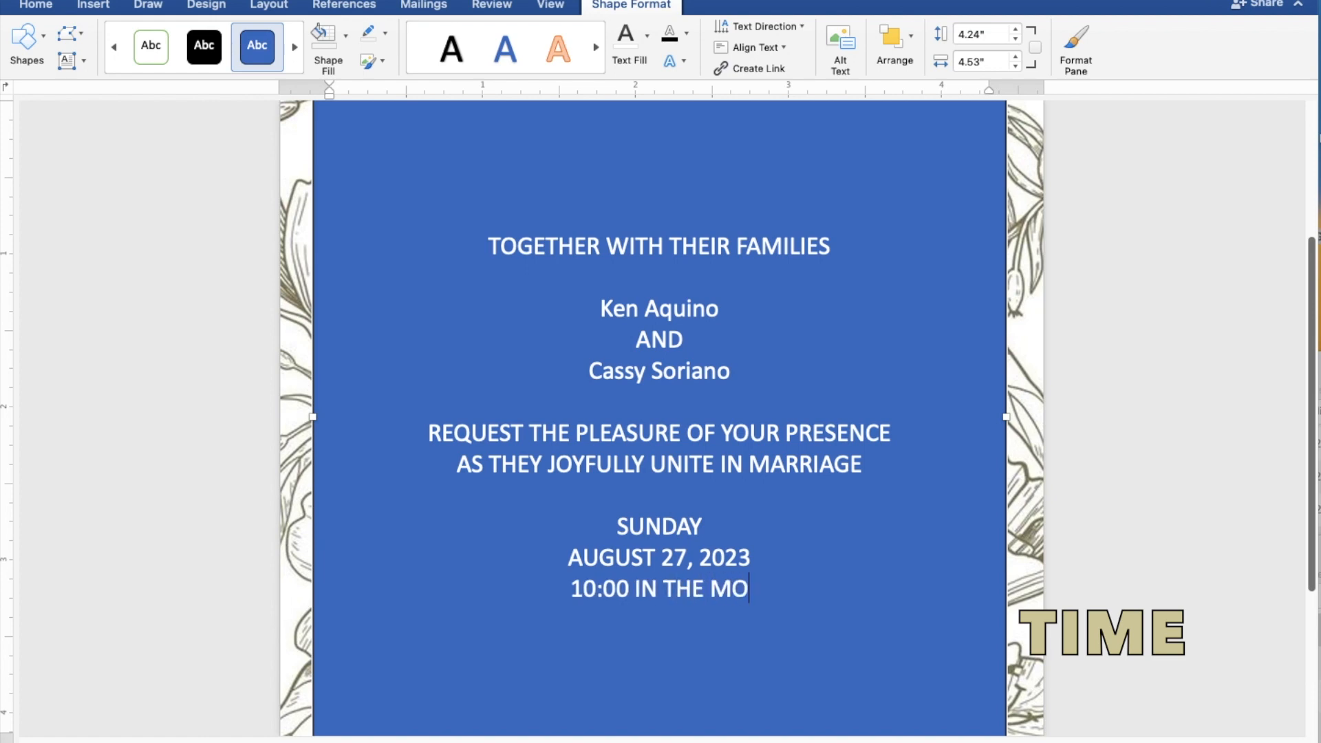
text(RNING)
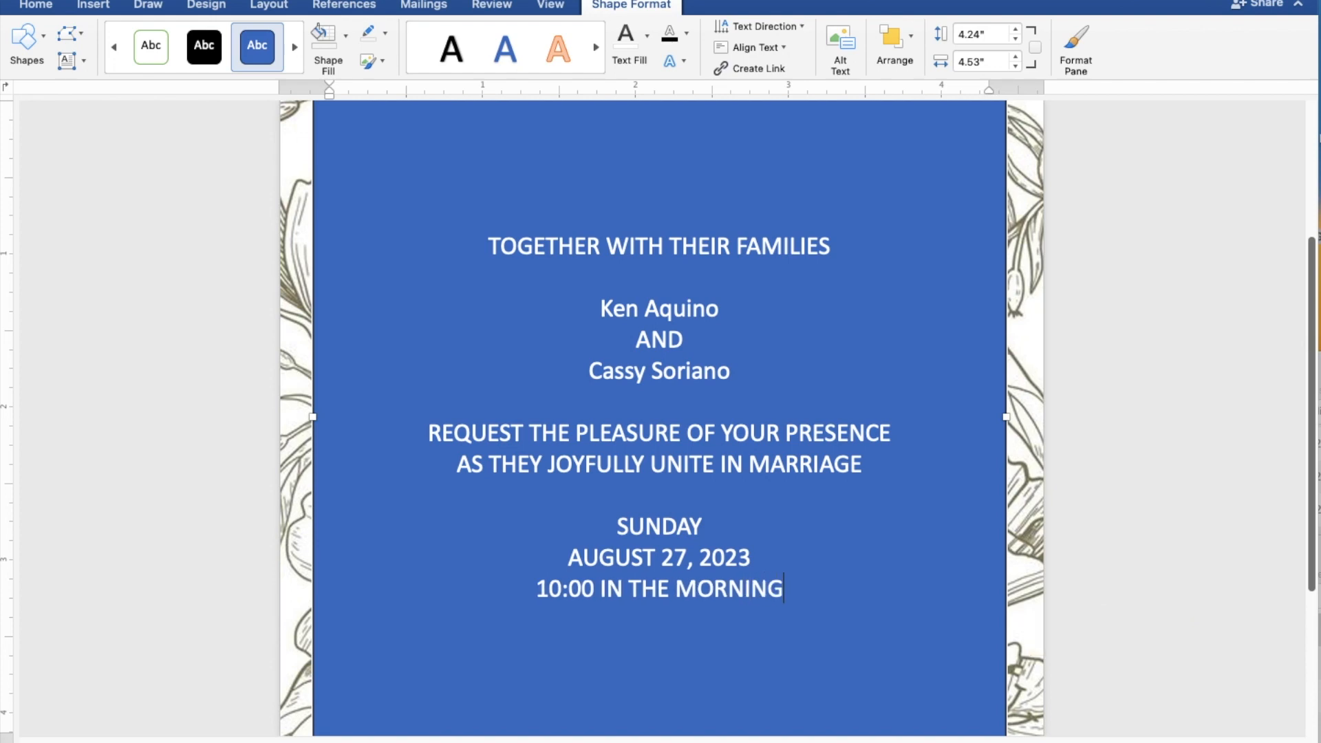
Add ST. THOMAS AQUINAS PARISH CHURCH, MANGALDAN, PANGASINAN, and a 'Reception to follow' closing line.
key(Return)
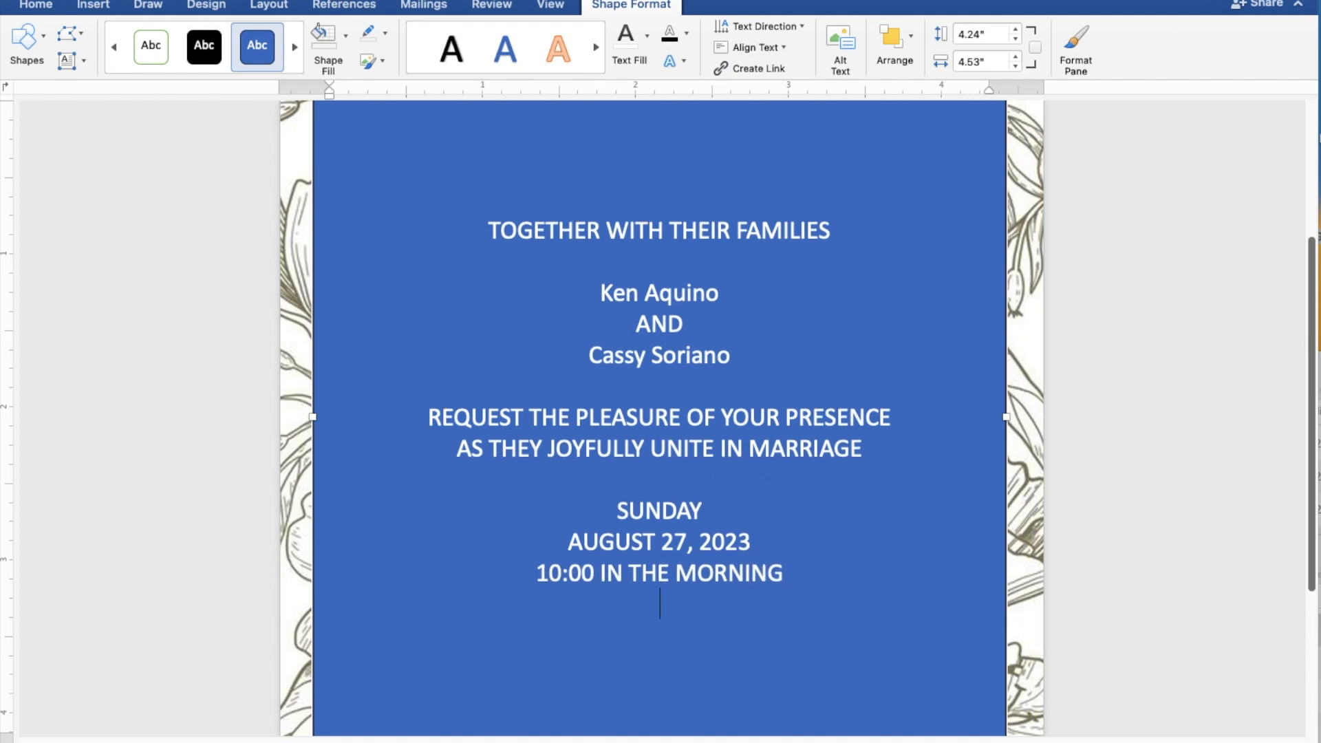
text(ST)
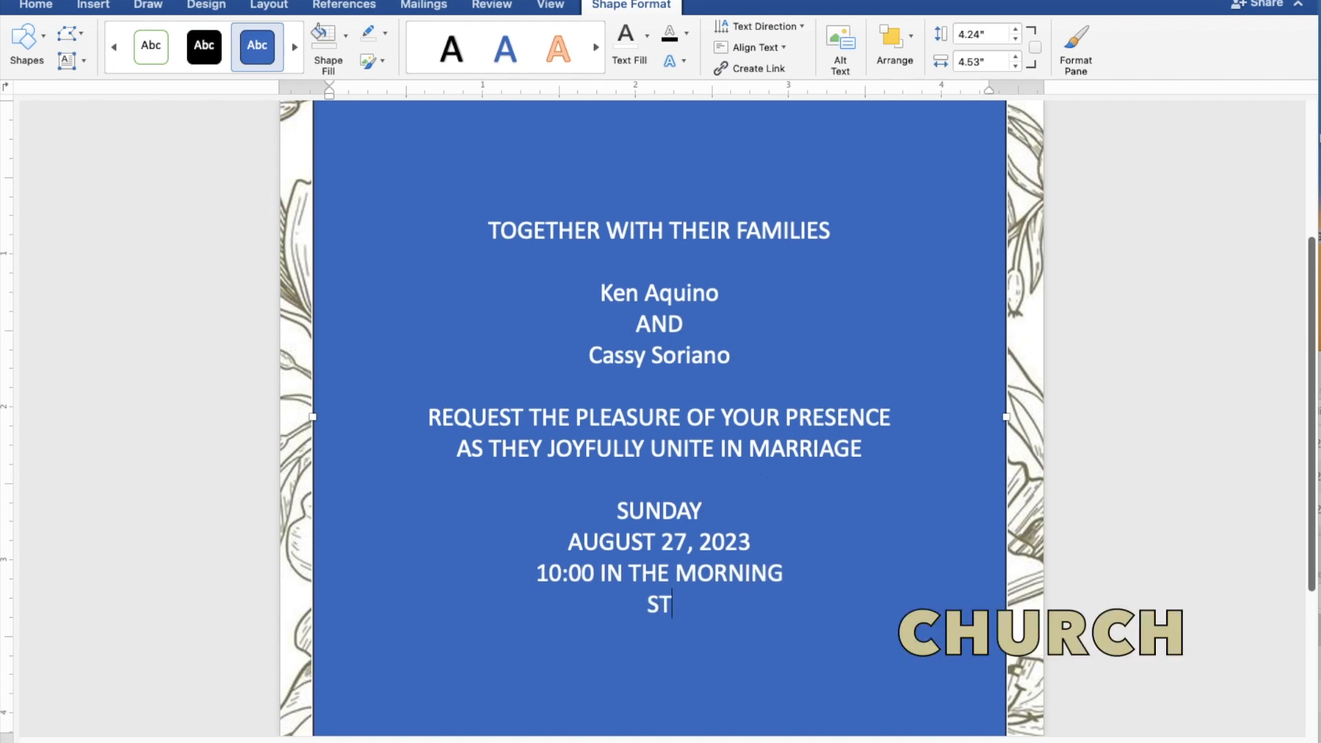
text(. THOM)
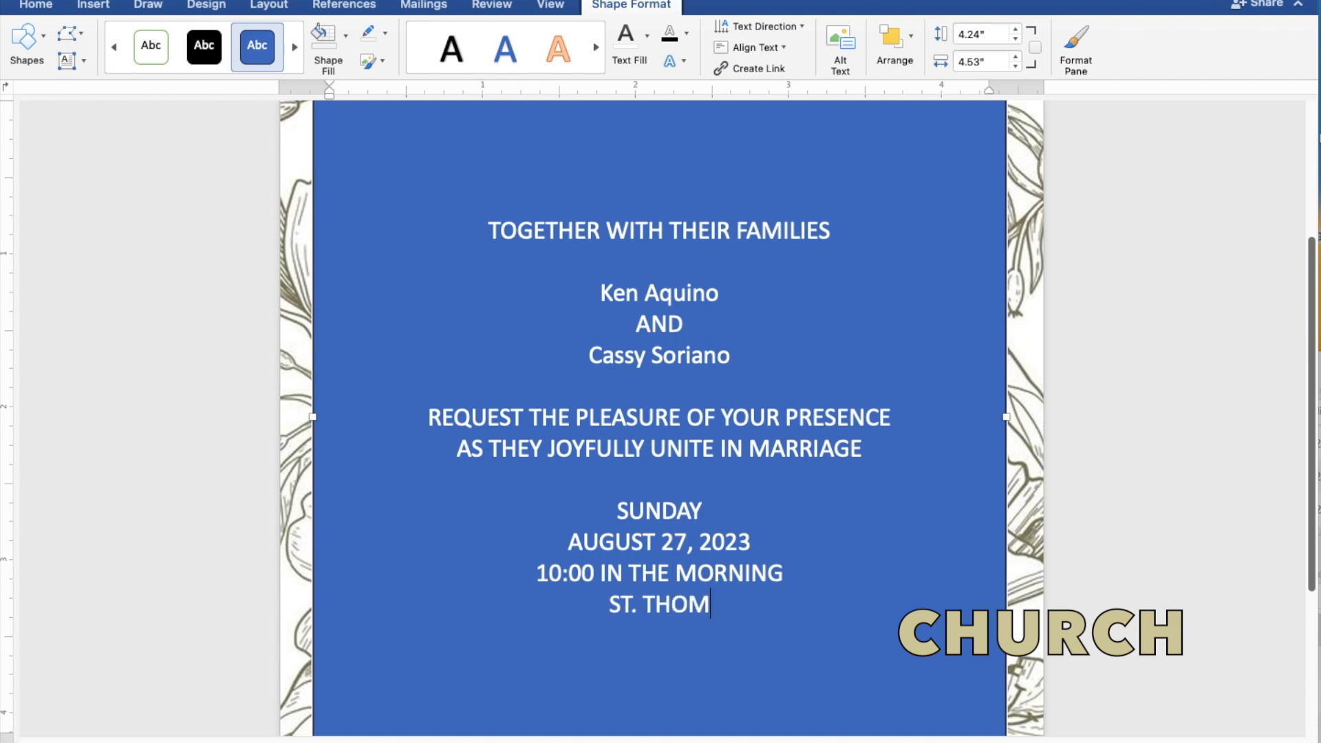
text(AS AQU)
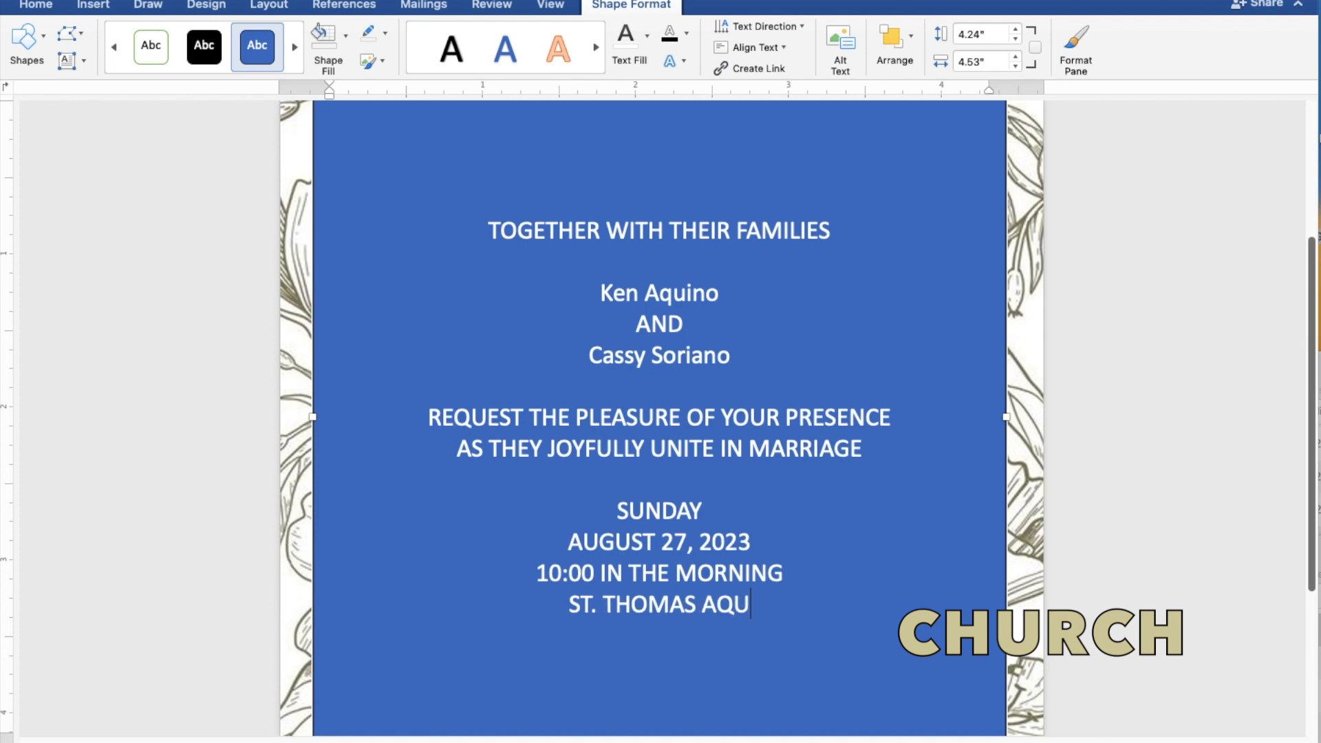
text(INAS )
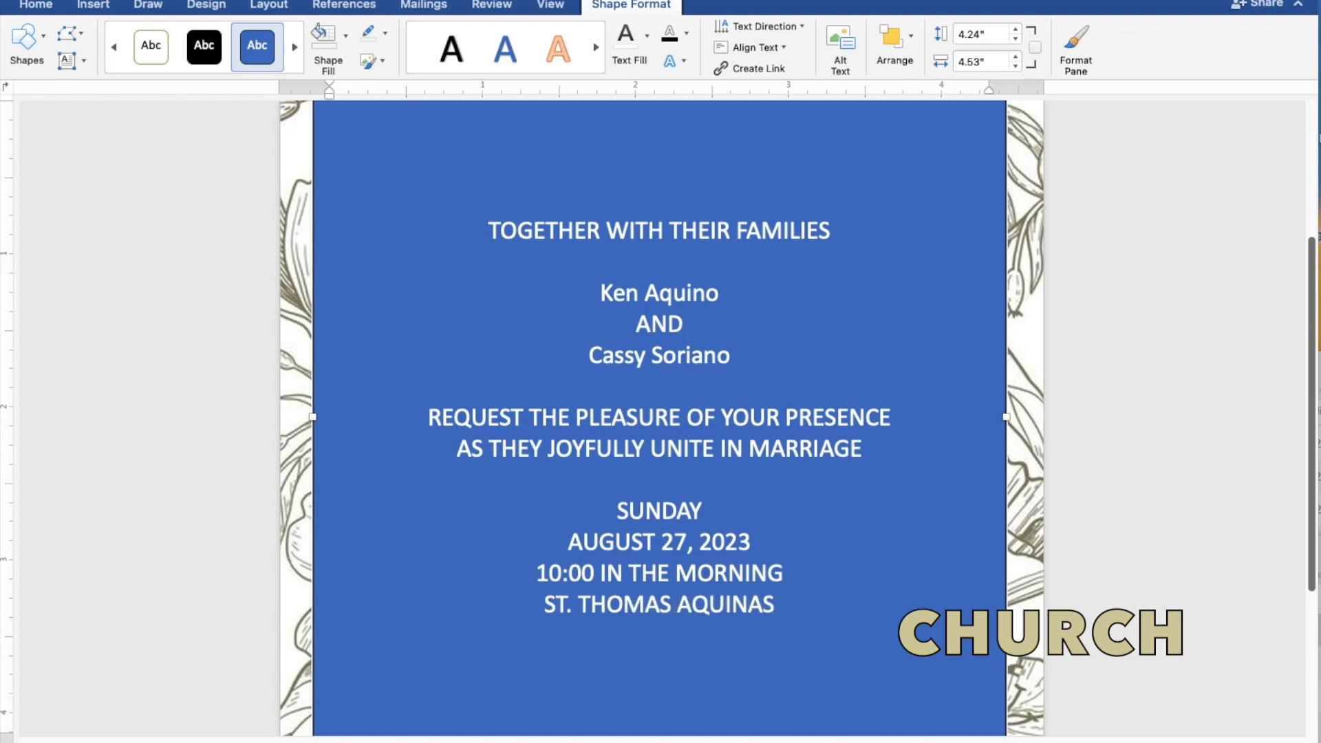
text(PA)
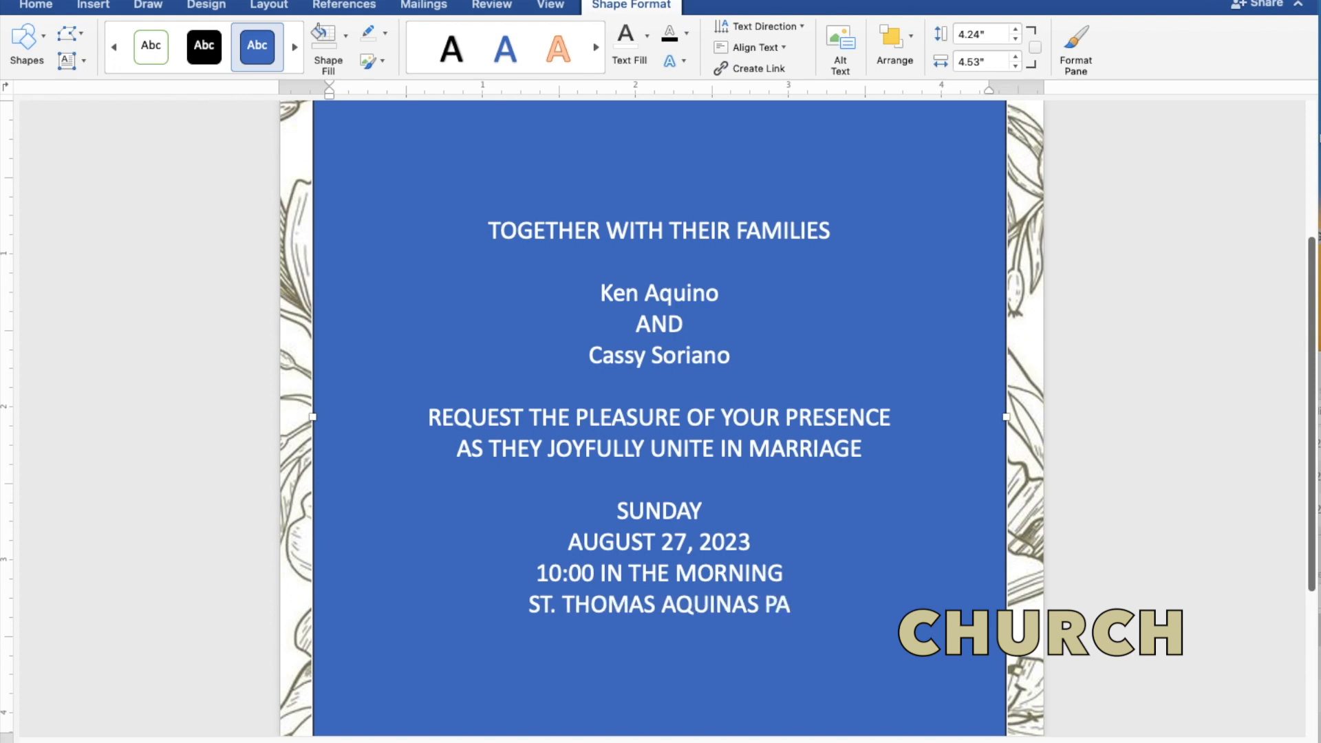
text(RIS)
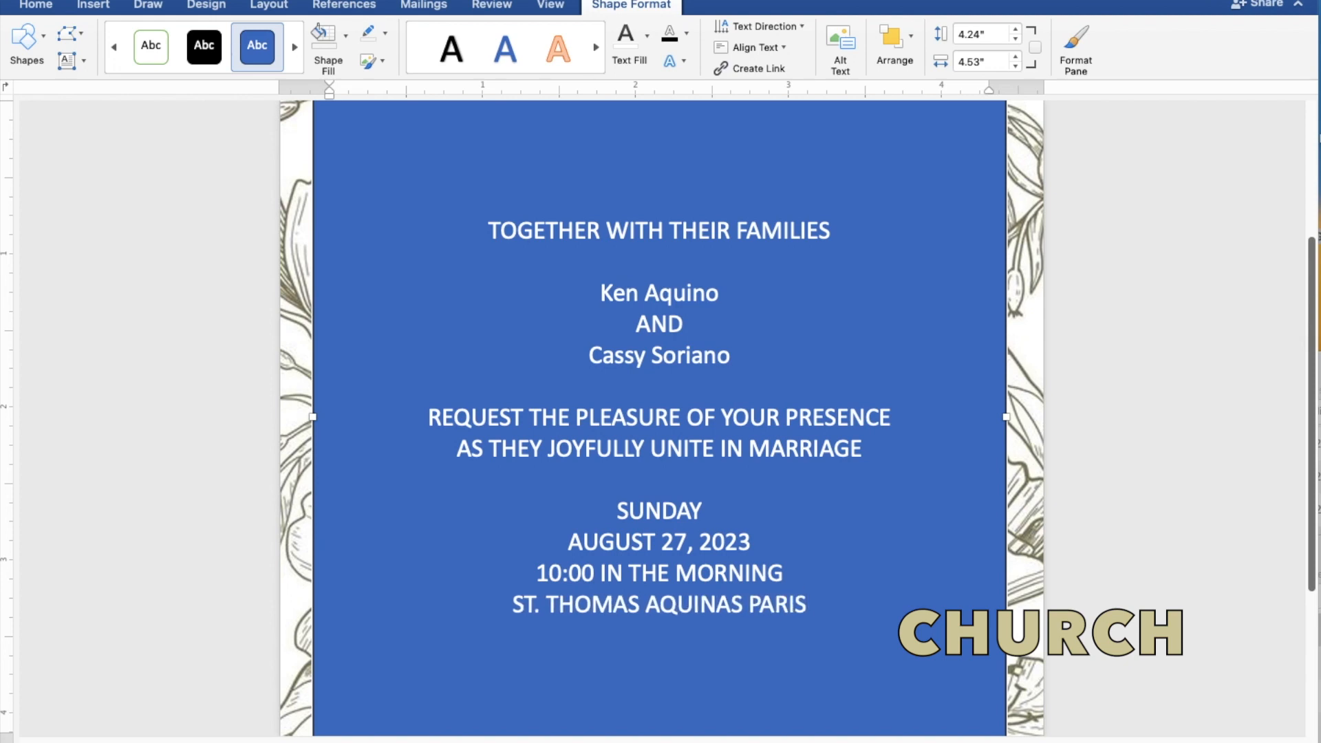
text(H CHURCH)
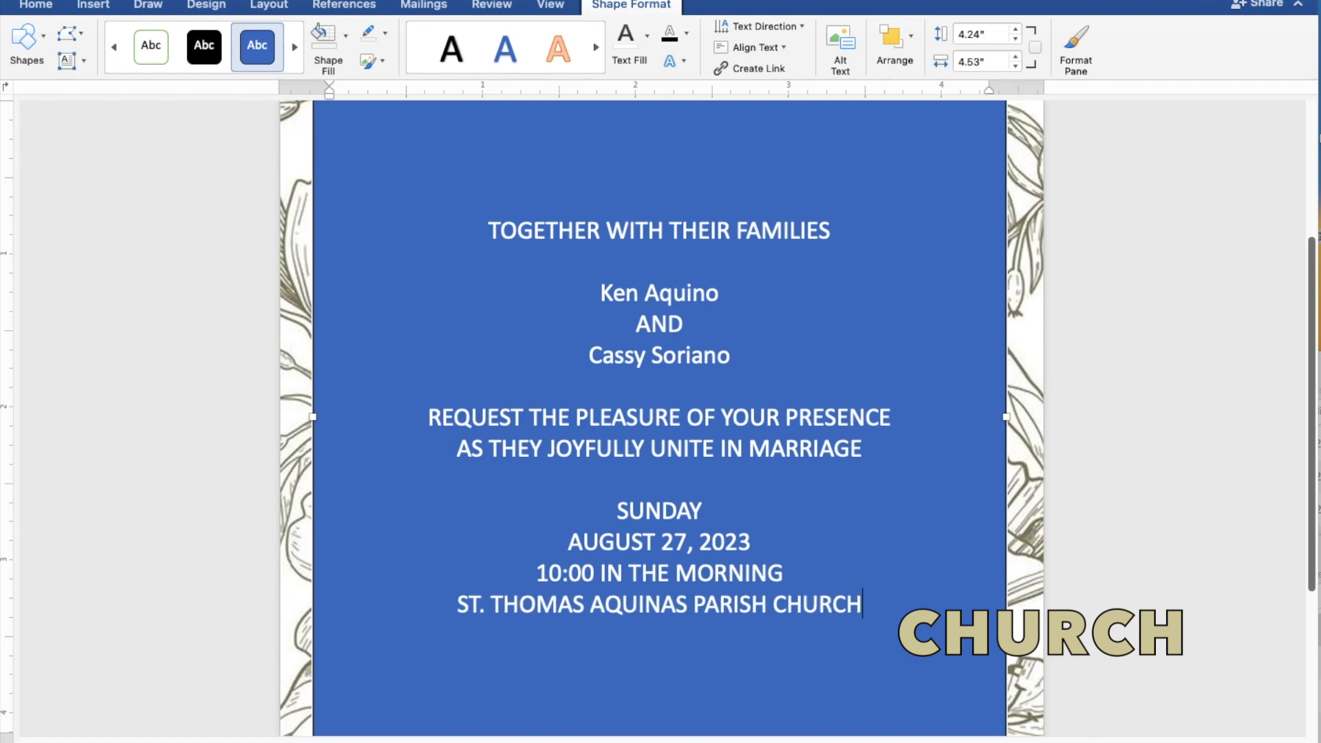
key(Return)
text(MANGA)
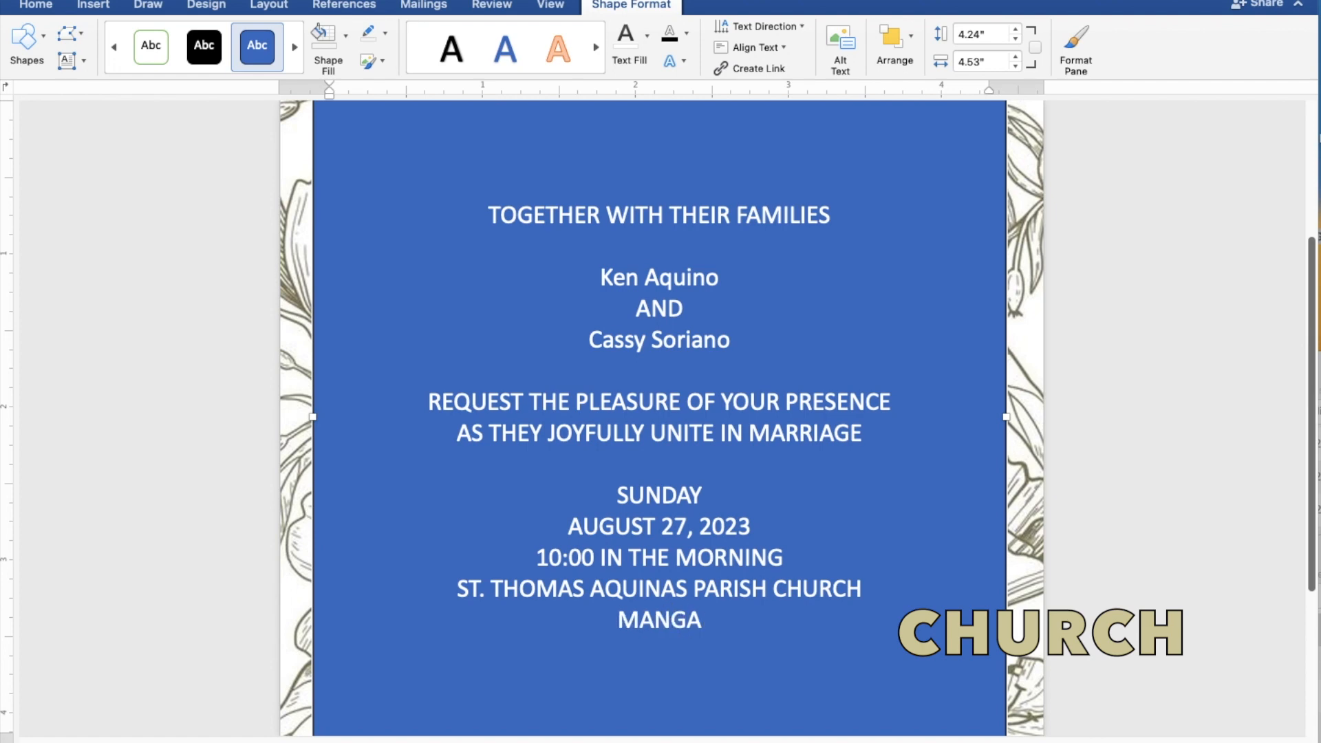
text(LDA)
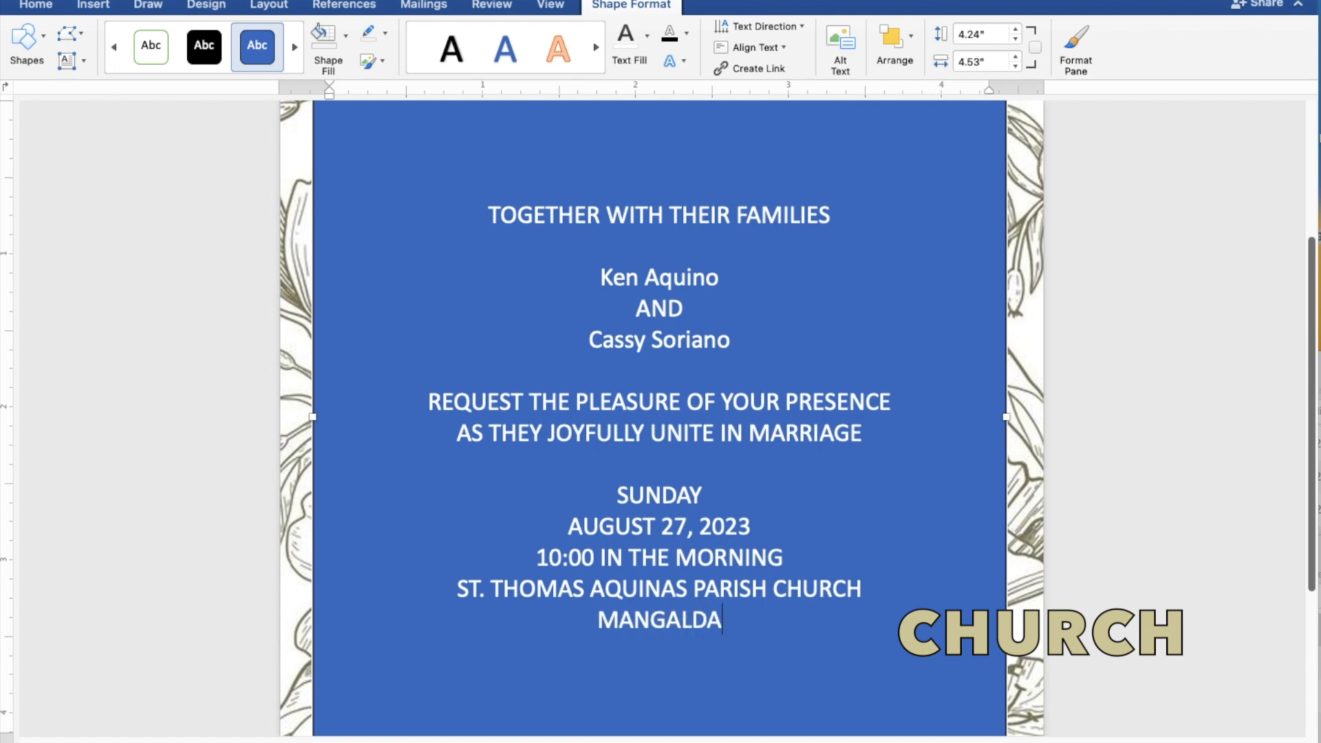
text(N, )
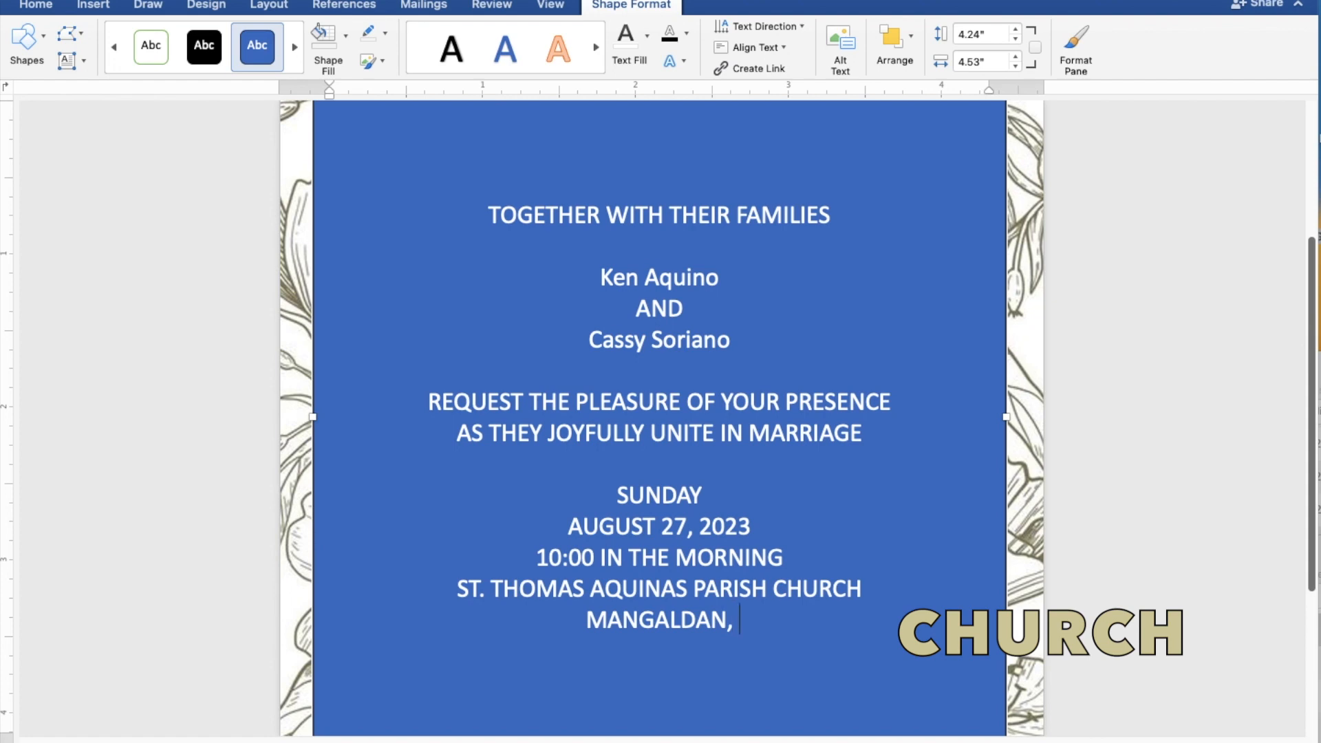
text(PA)
text(NG)
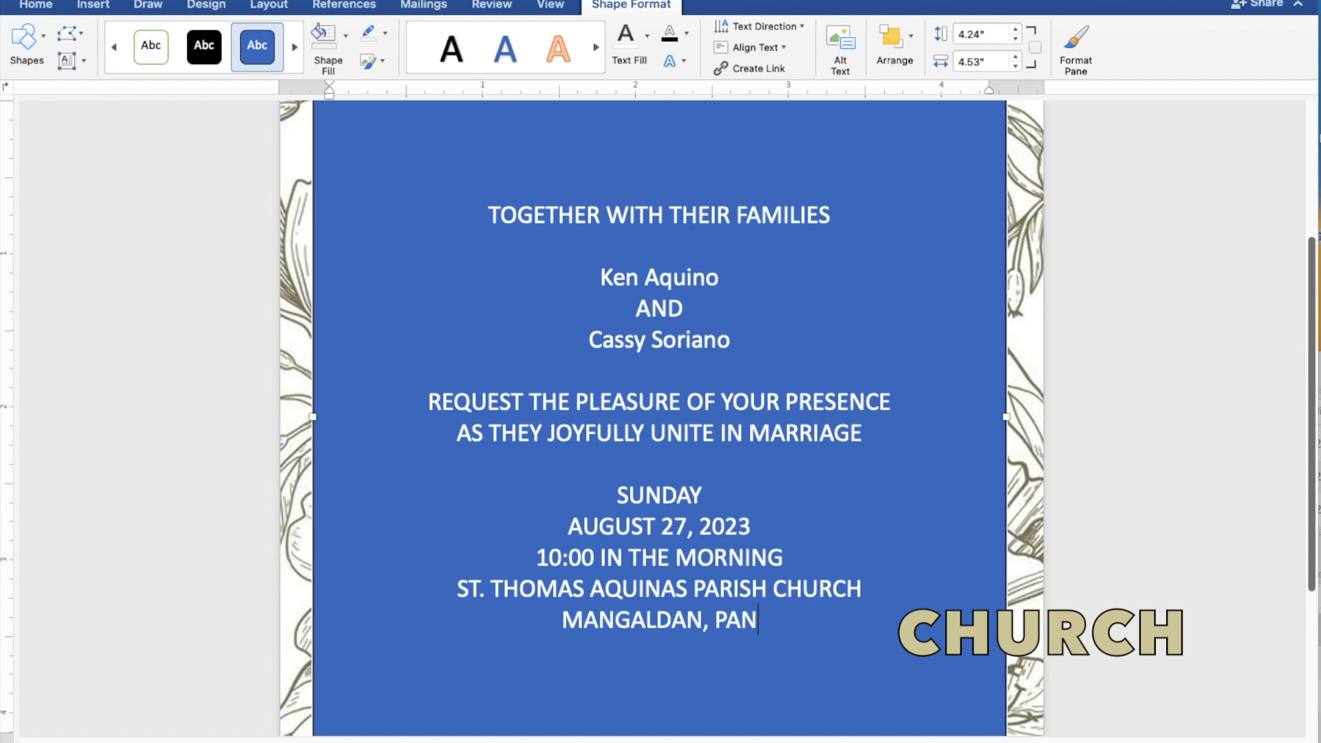
text(AS)
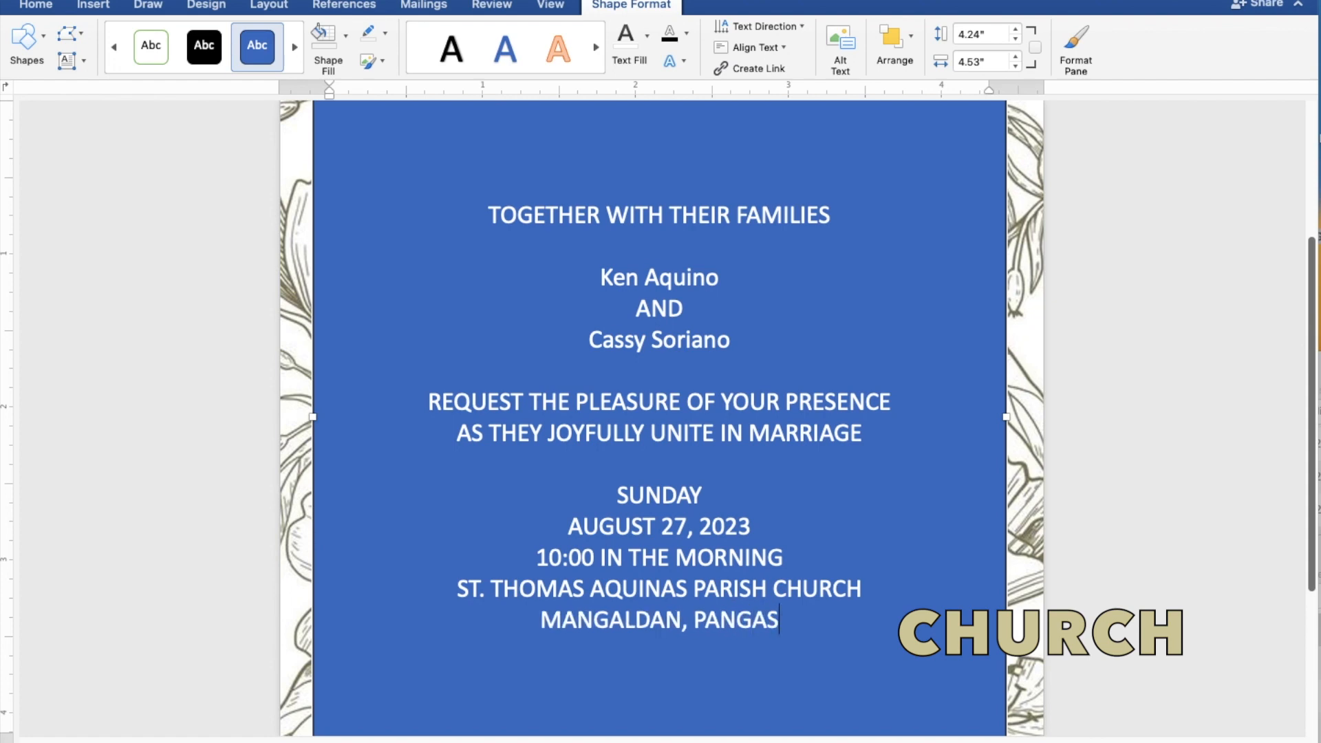
text(INAN)
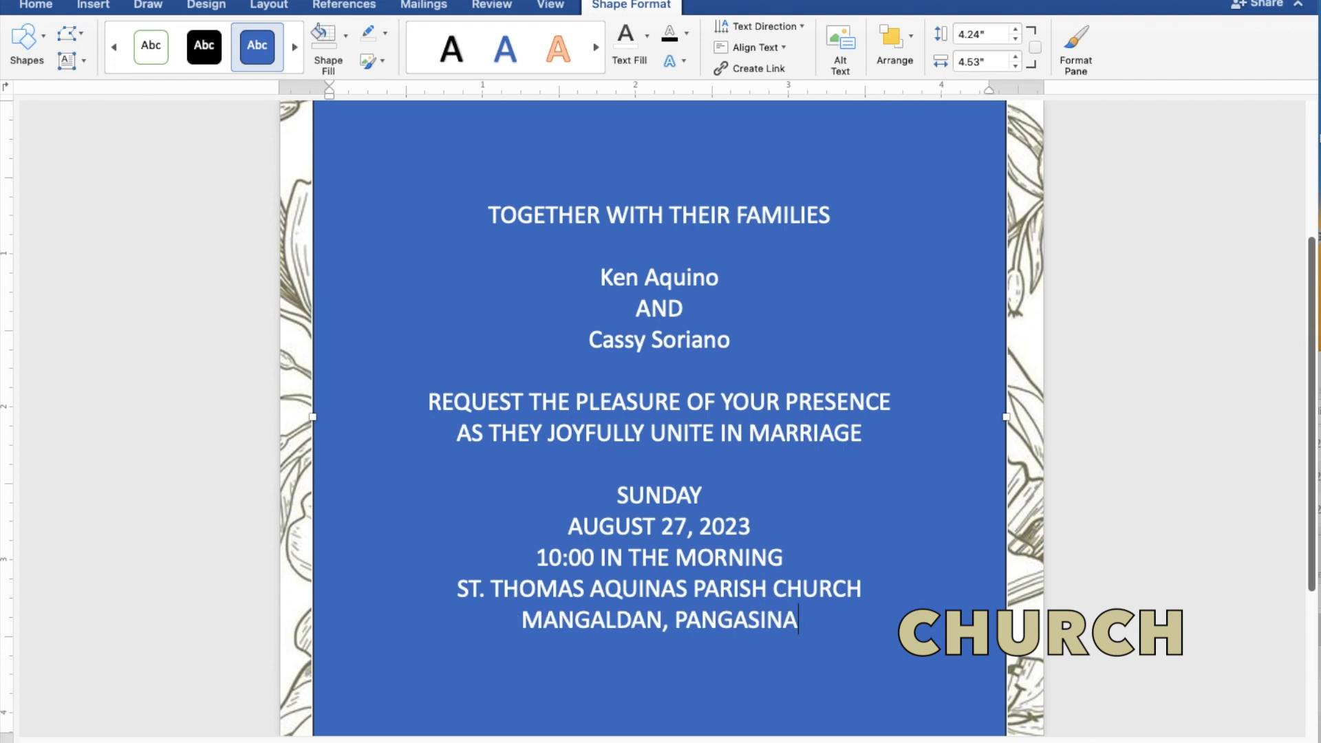
key(Return)
key(Return)
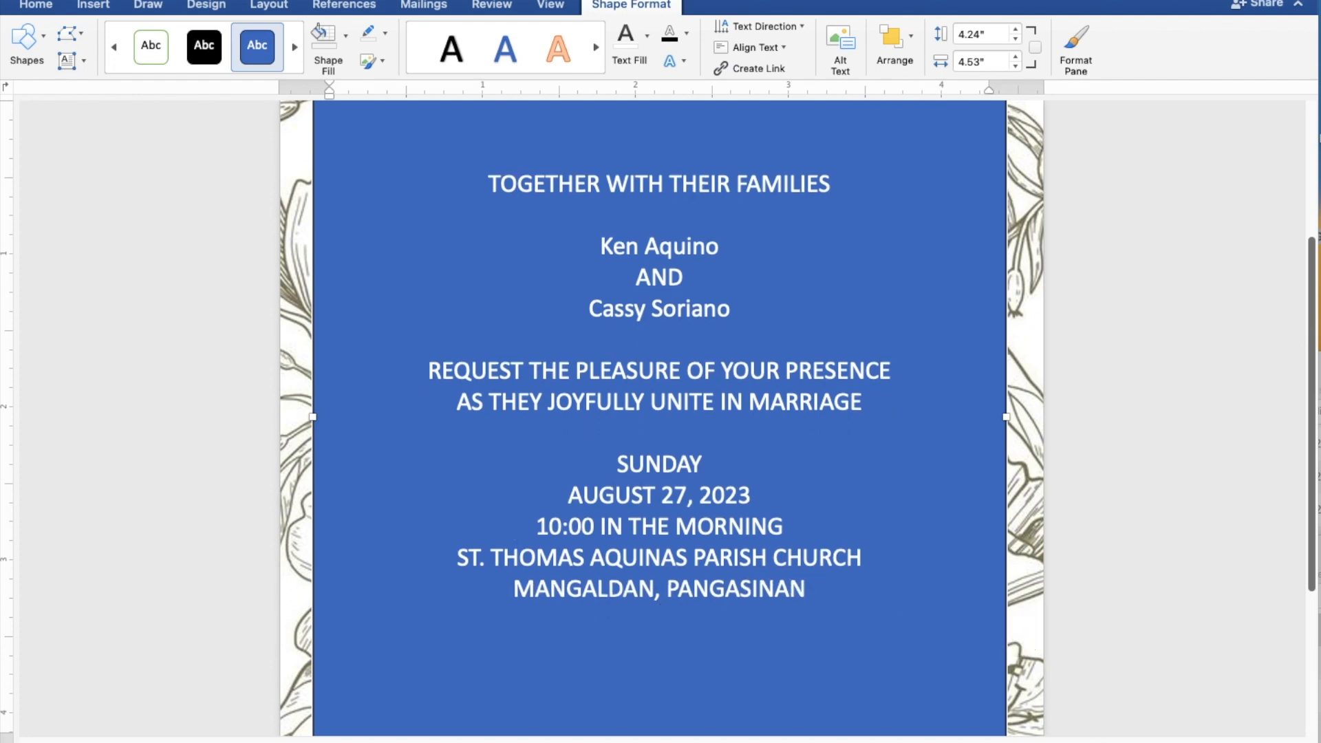
text(Recepti)
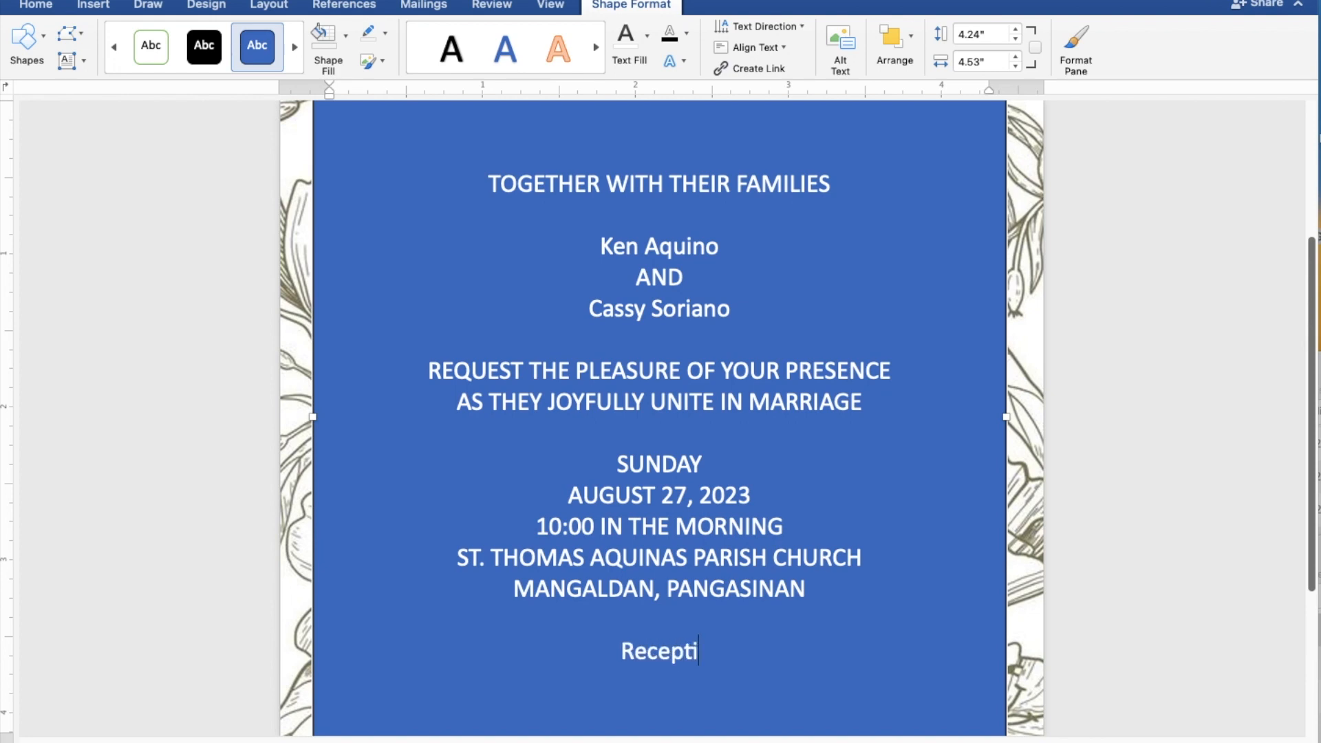
text(on )
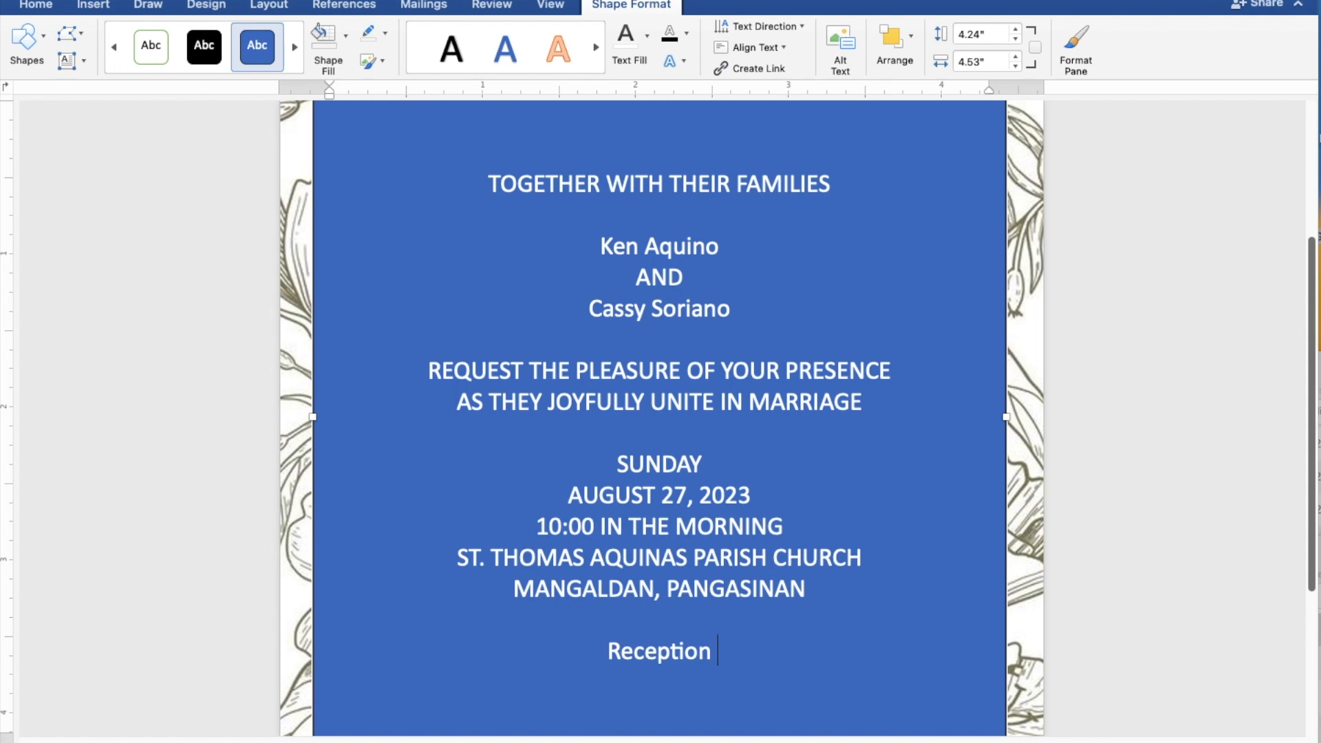
text(to fol)
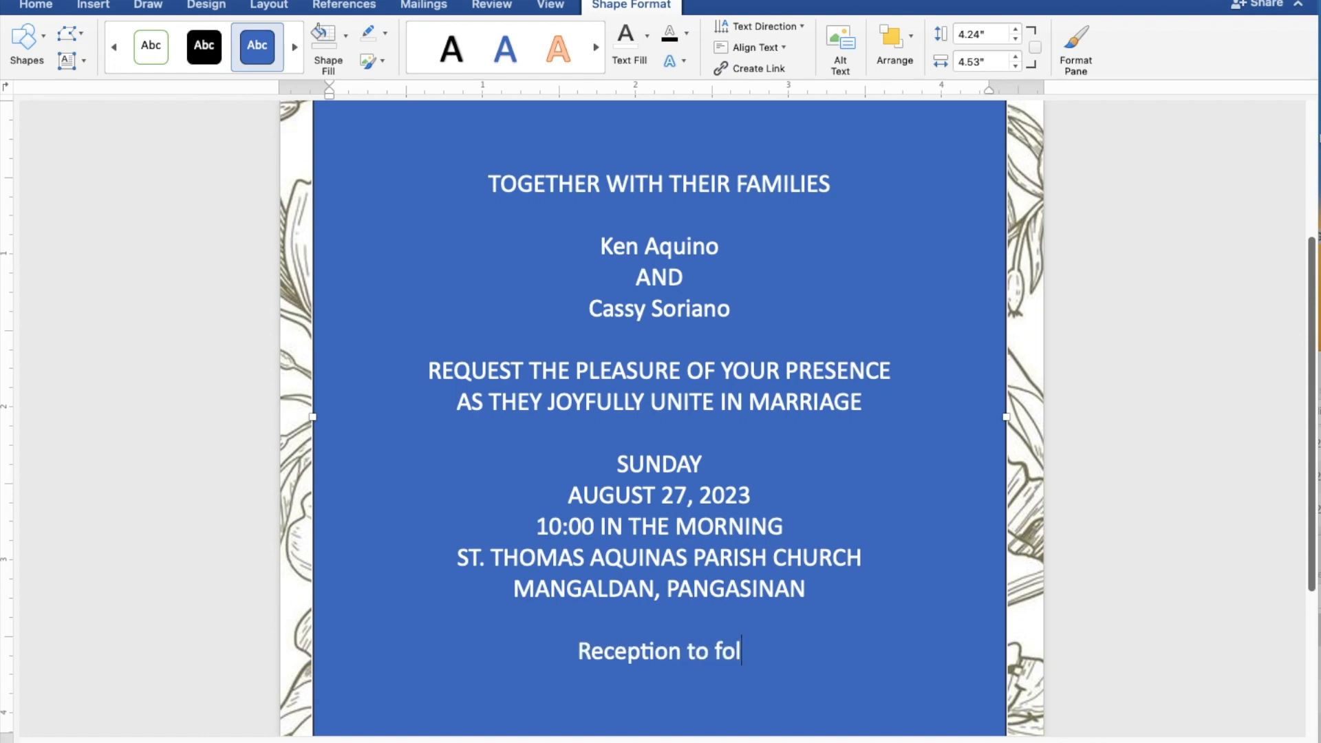
text(low)
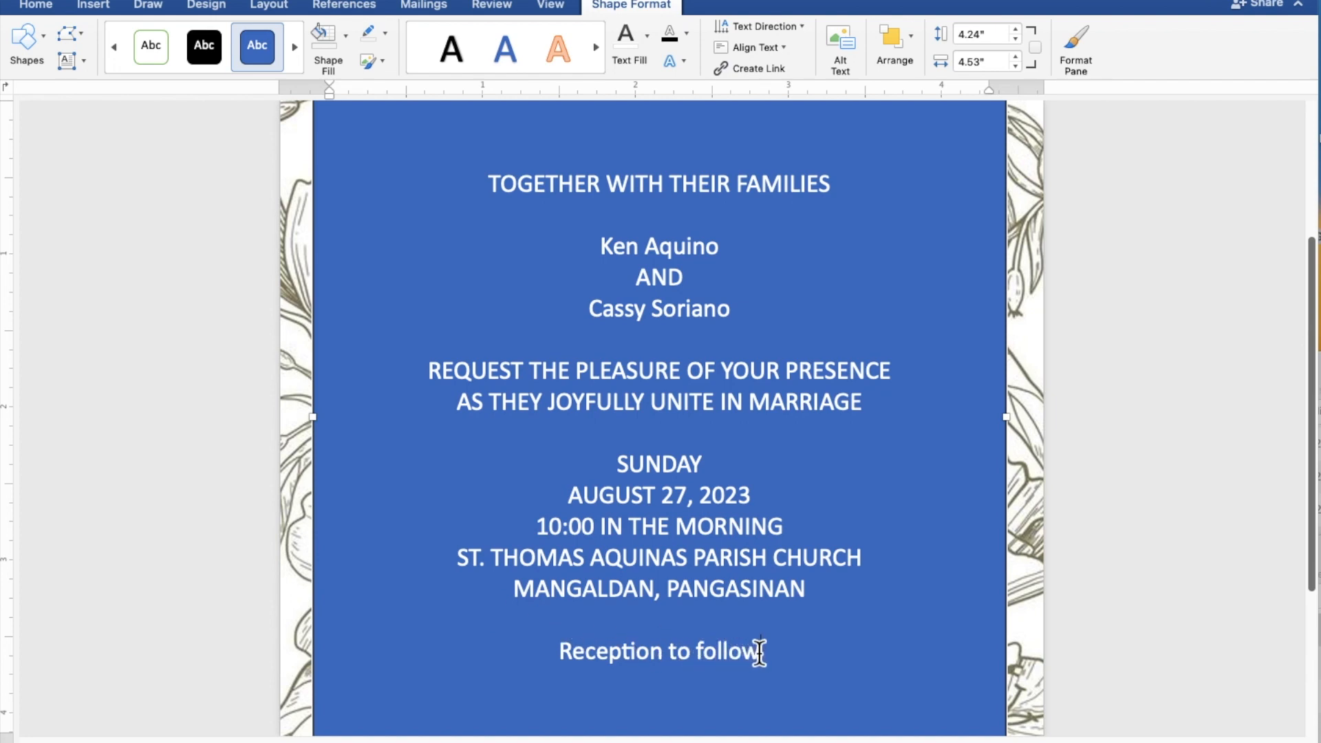
Give the text box No Fill and No Outline so the olive panel shows through.
drag(775, 652, 478, 194)
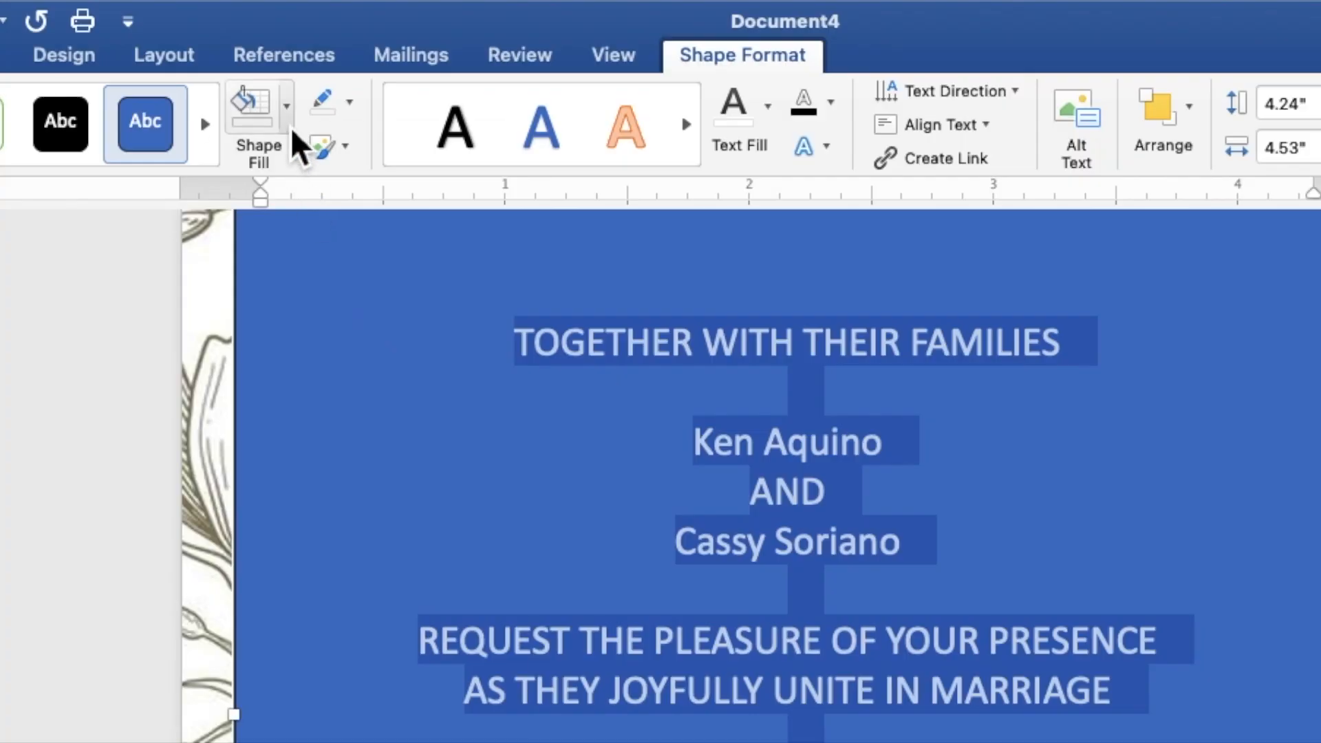
click(289, 127)
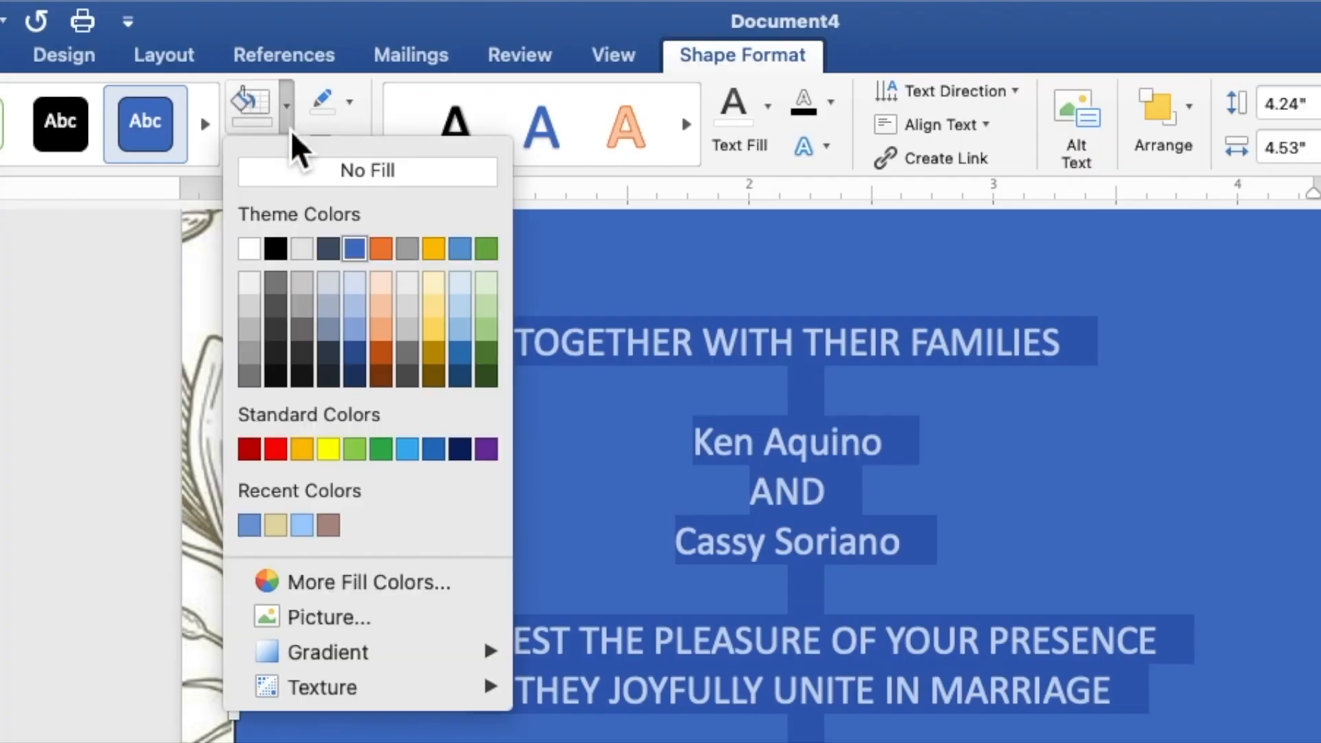
click(298, 172)
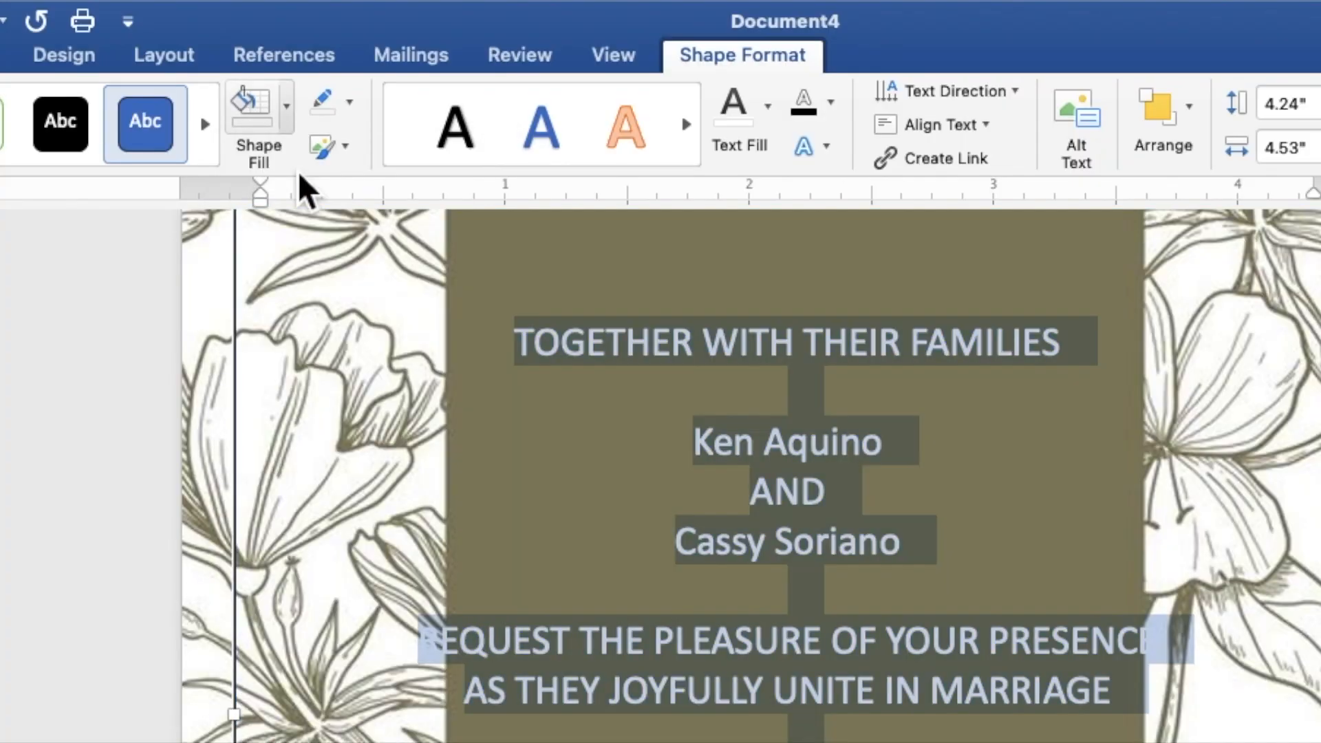
click(349, 103)
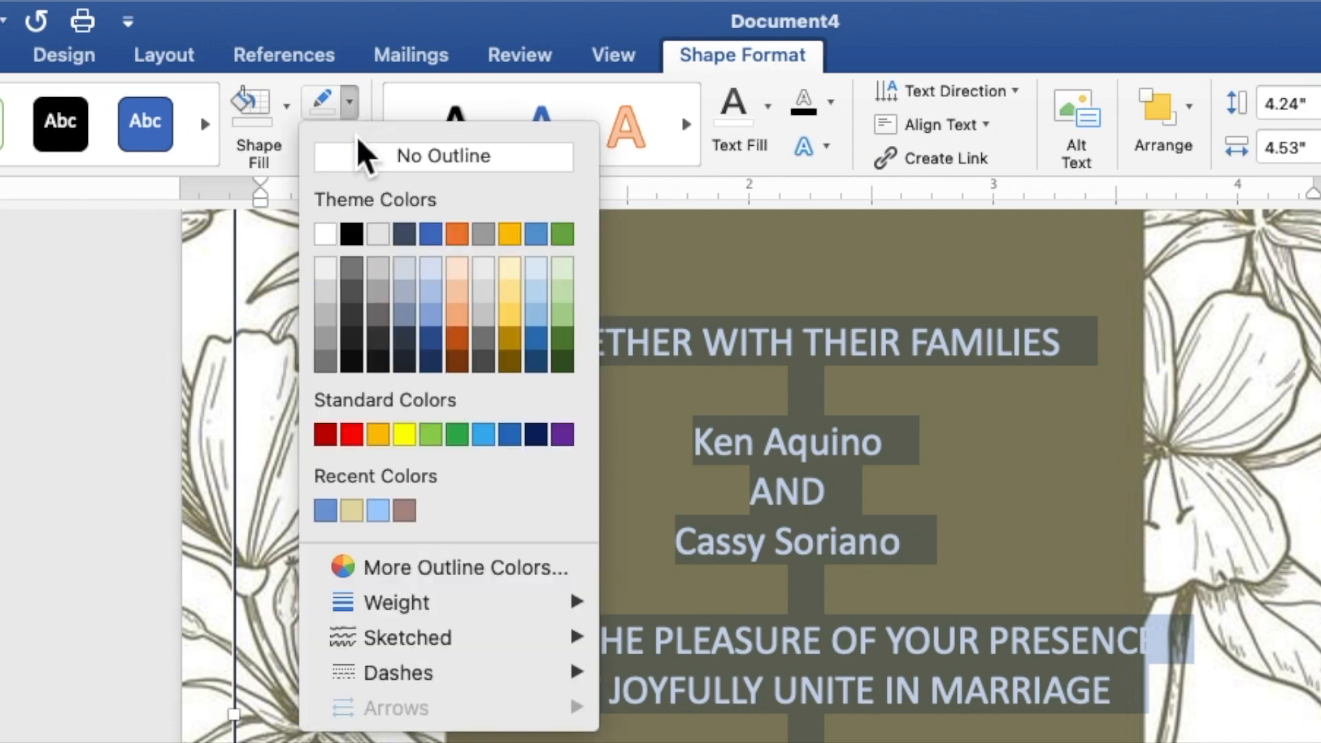
click(362, 159)
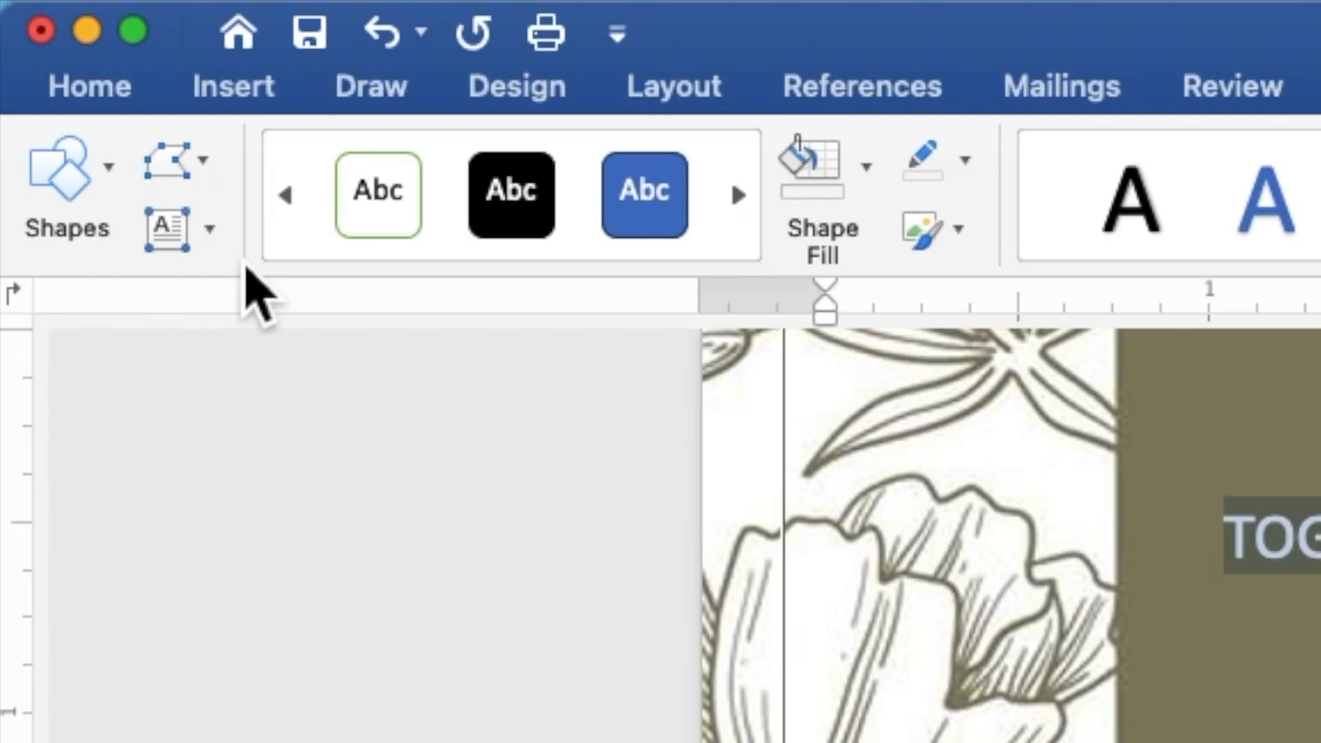
Set the selected invitation text to Times New Roman at size 9.
click(124, 103)
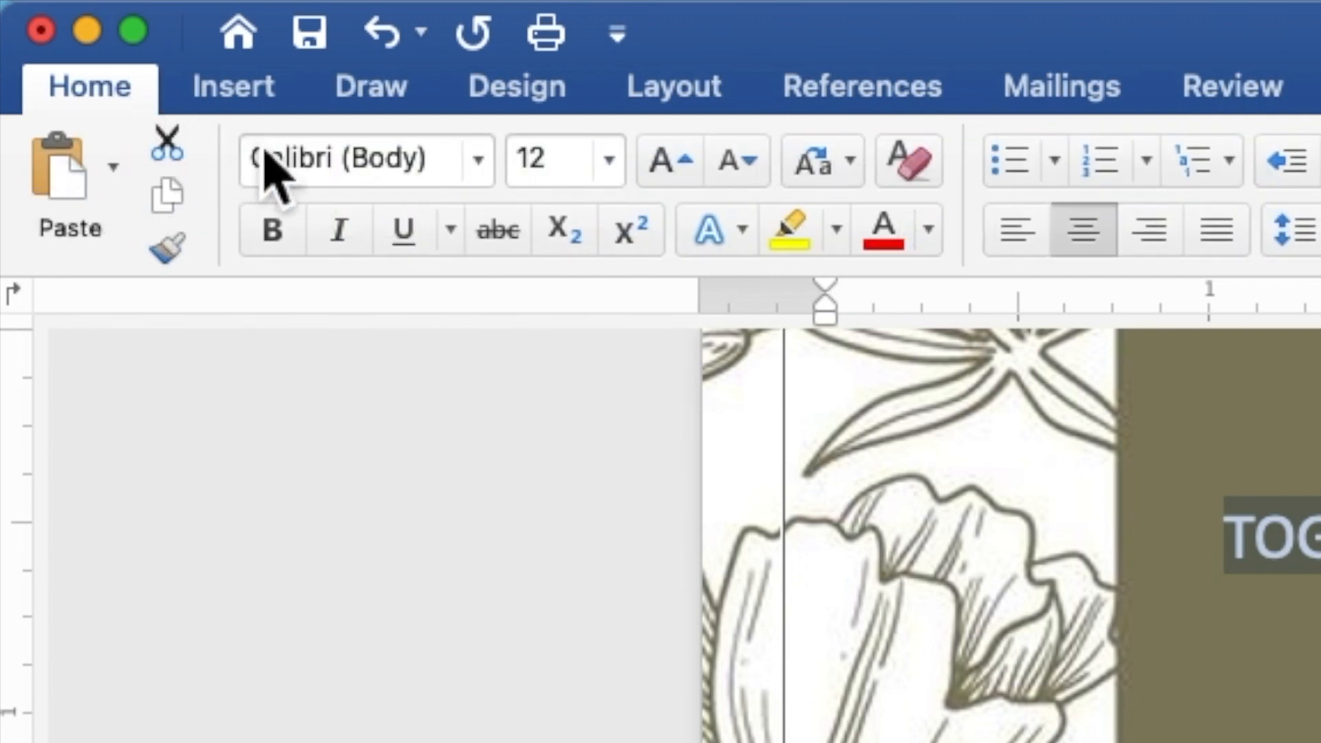
click(479, 162)
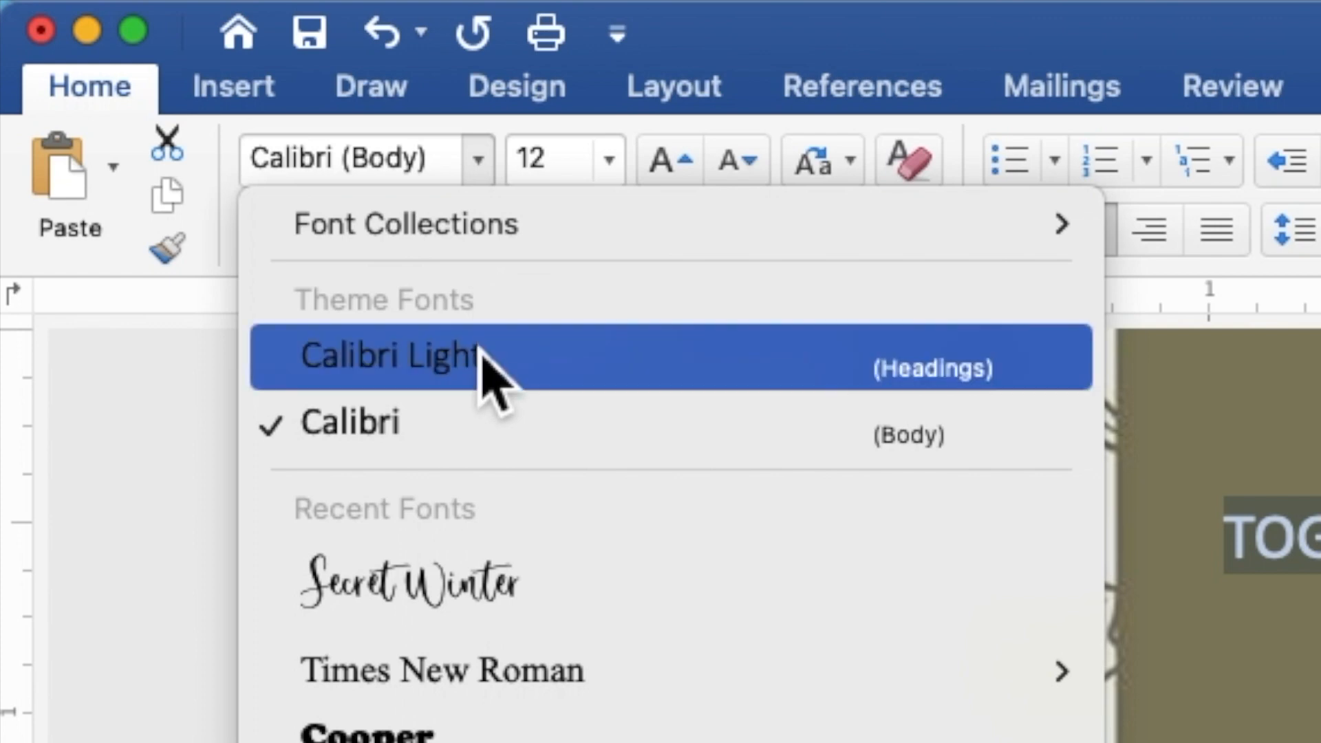
mouse_move(491, 685)
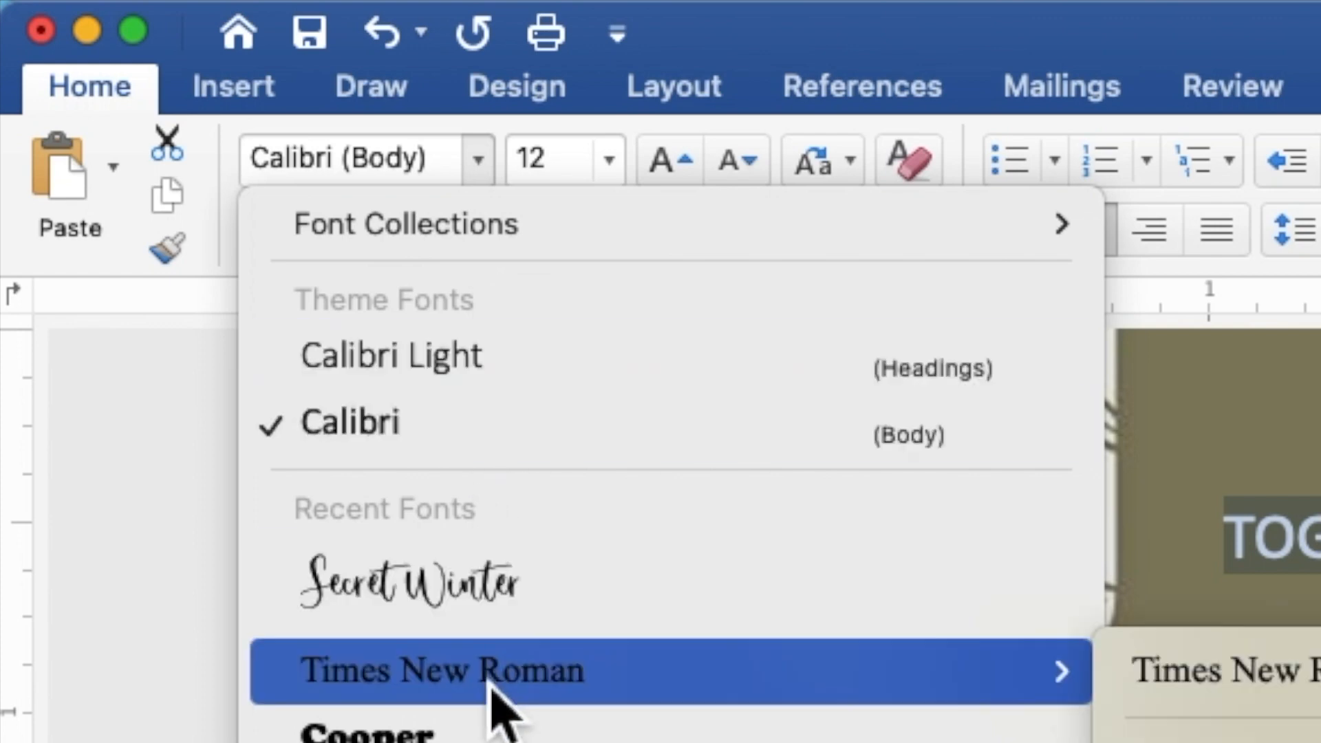
click(491, 685)
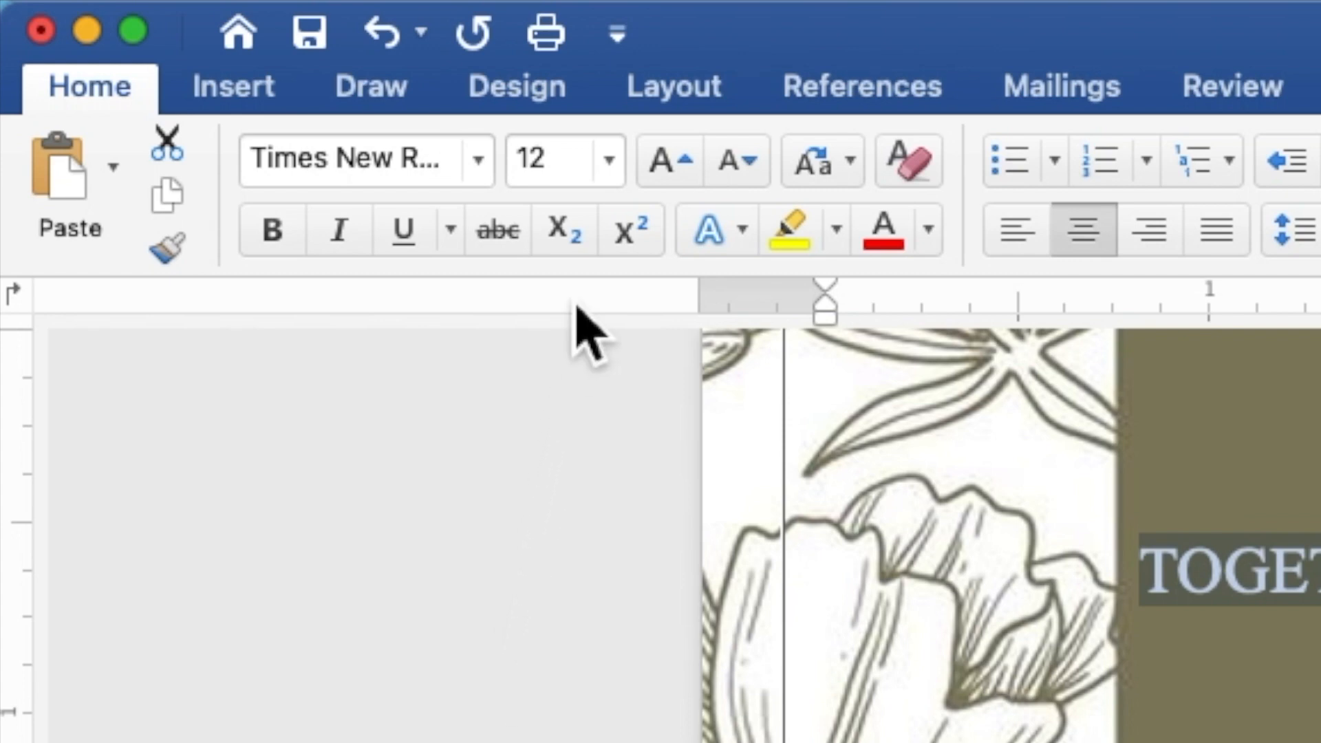
drag(592, 180, 521, 184)
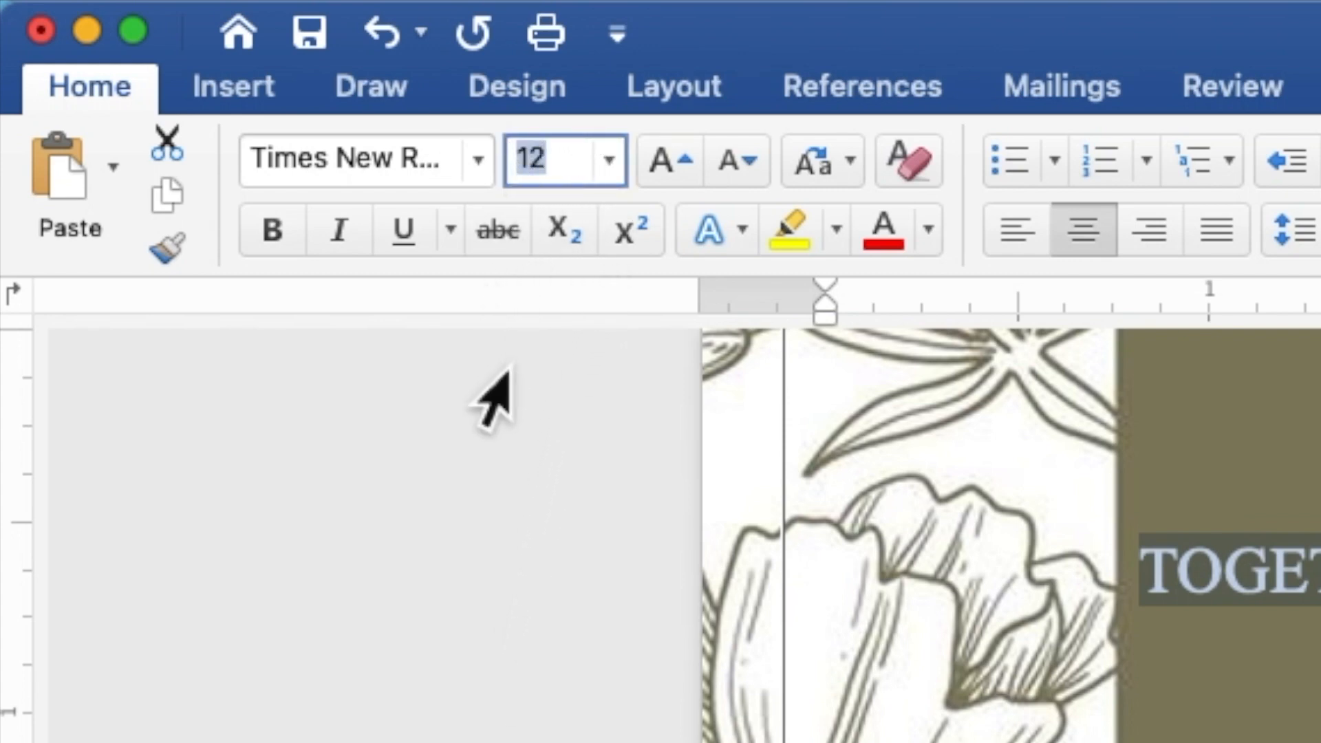
text(9)
key(Return)
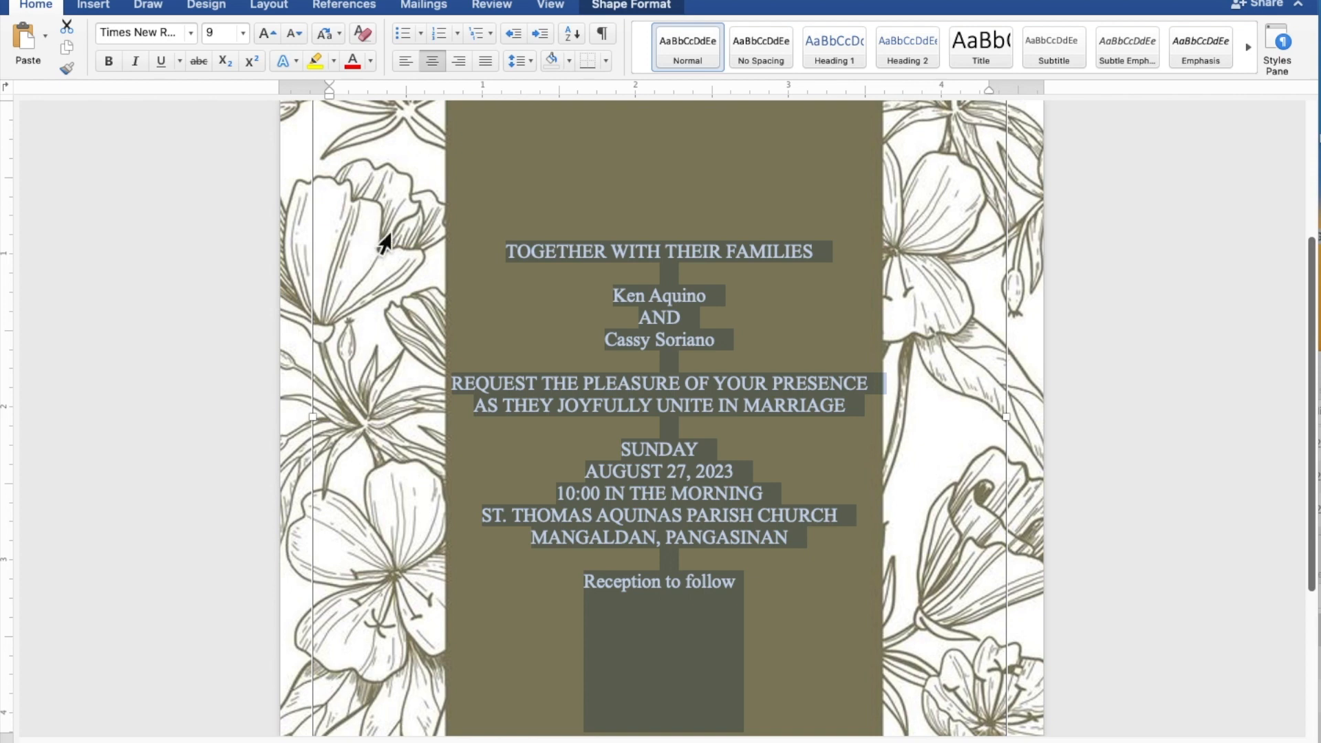
Format both names and the 'Reception to follow' line in Secret Winter at size 15.
click(707, 300)
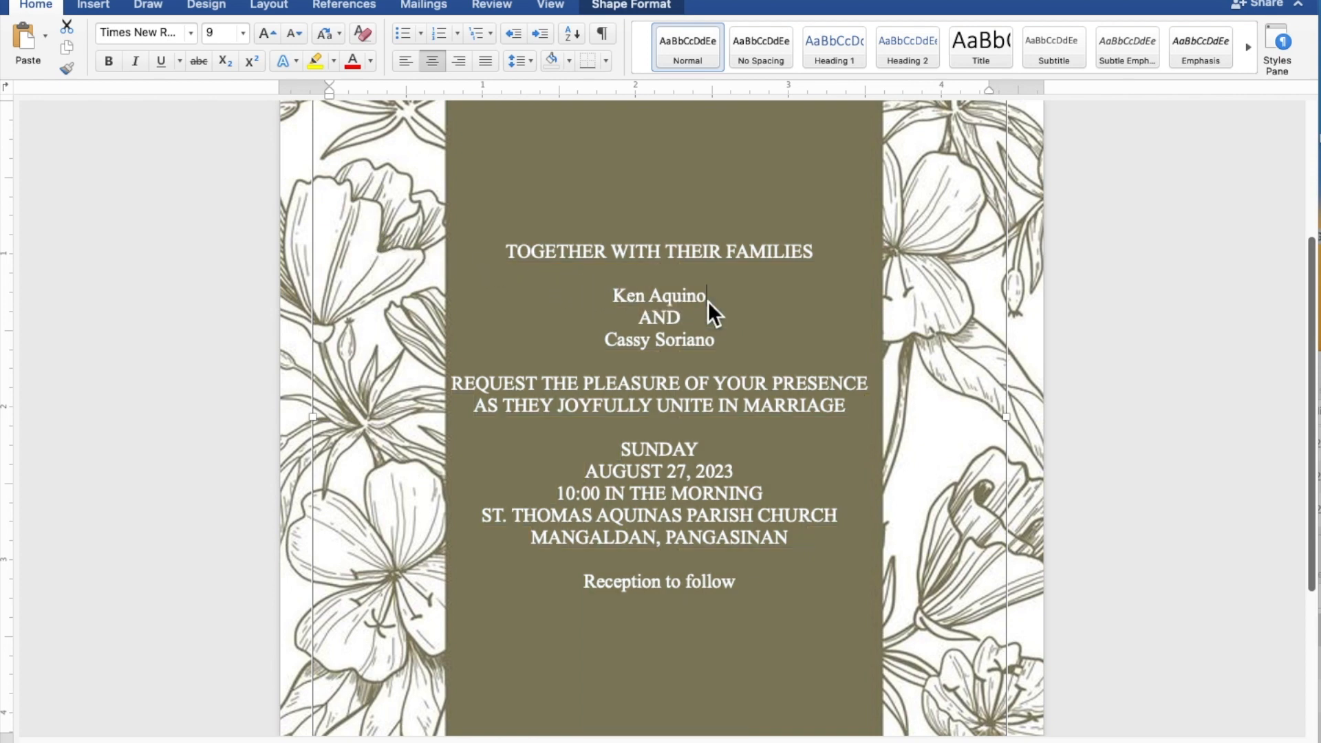
drag(703, 300, 618, 295)
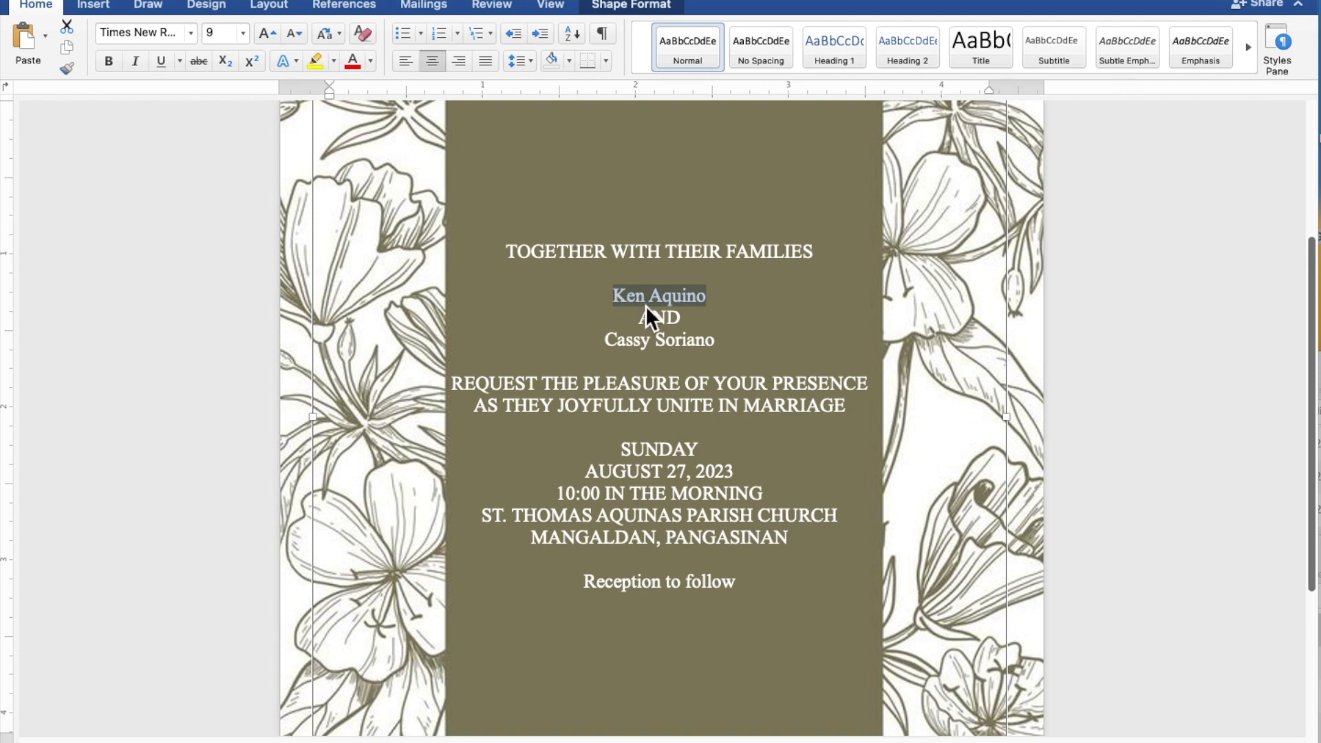
drag(719, 345, 629, 349)
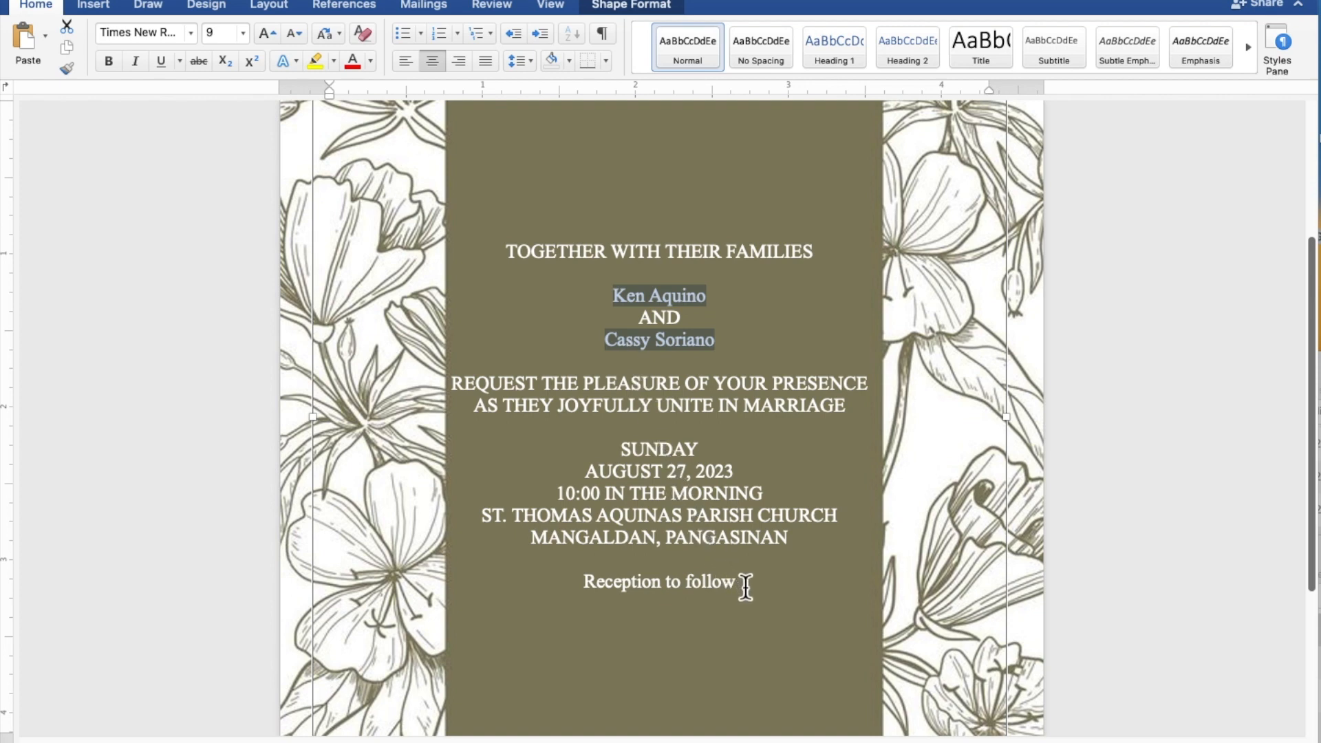
drag(746, 586, 631, 584)
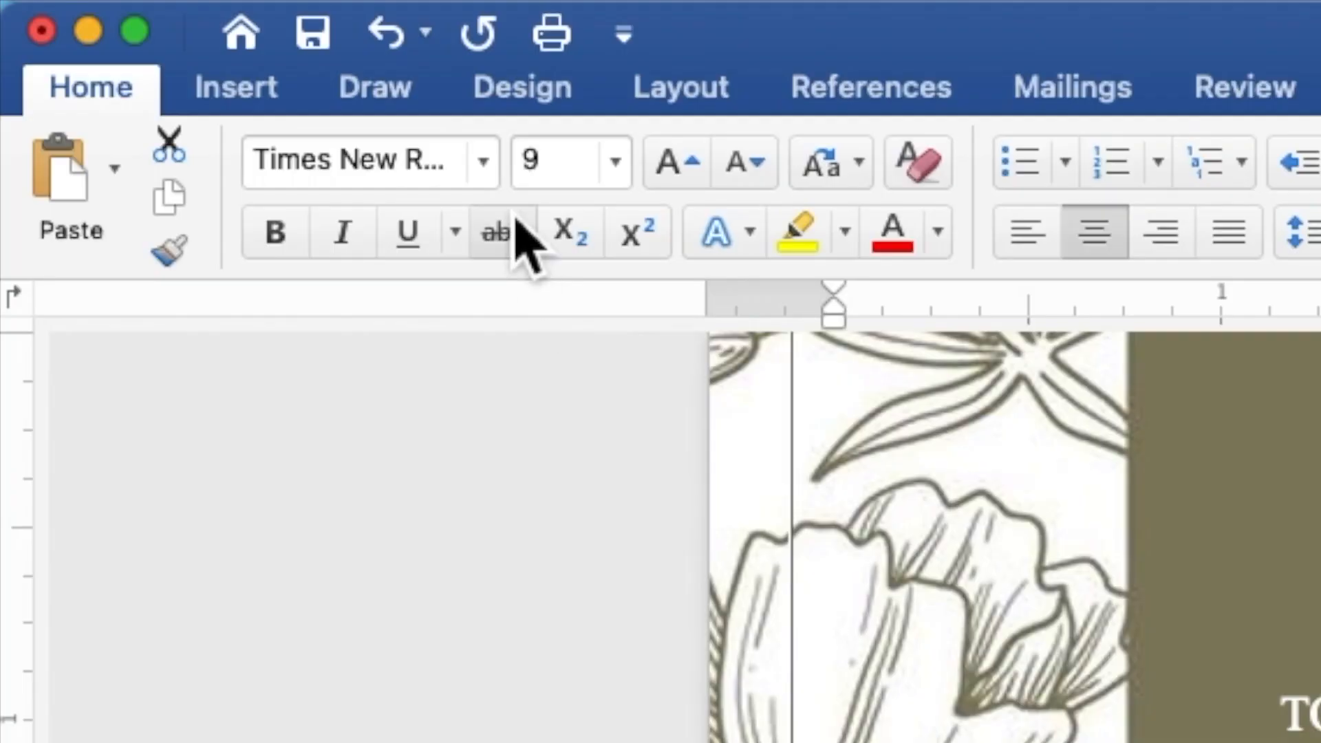
click(490, 173)
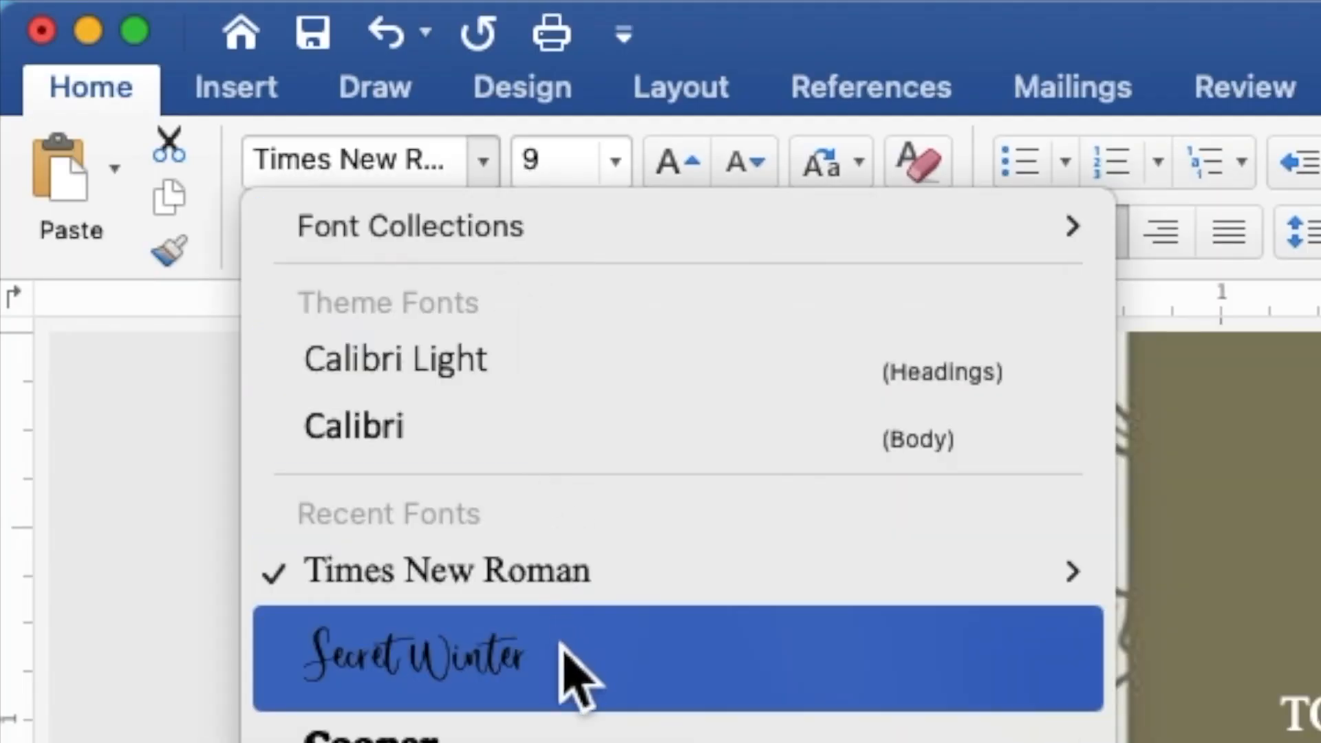
click(562, 648)
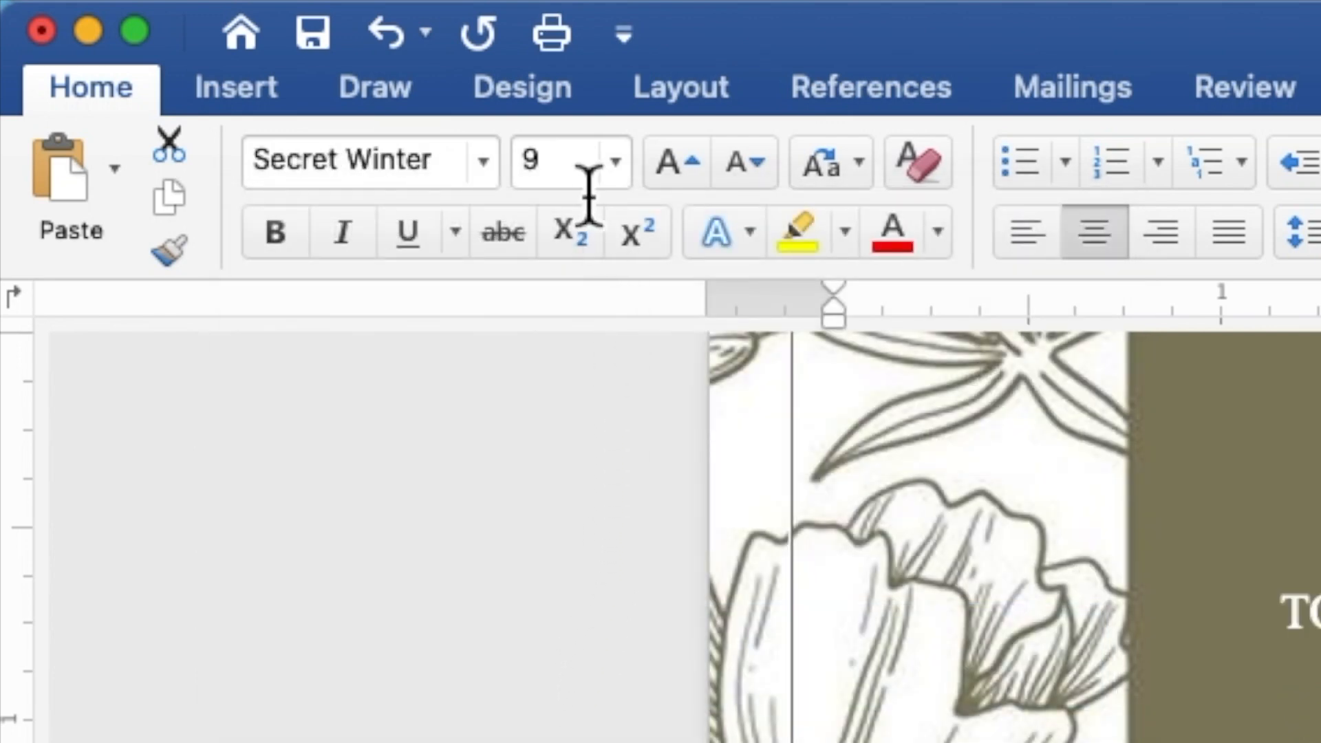
click(537, 169)
double_click(529, 163)
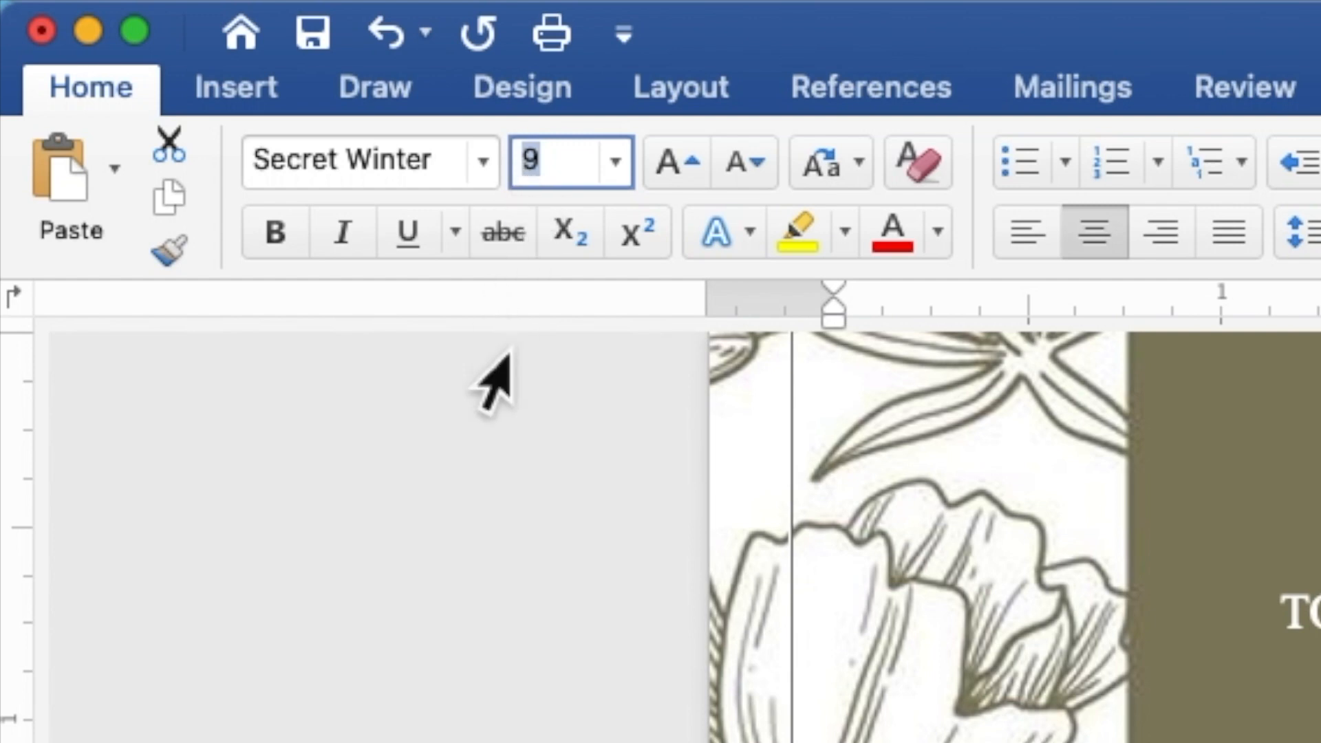
text(15)
key(Return)
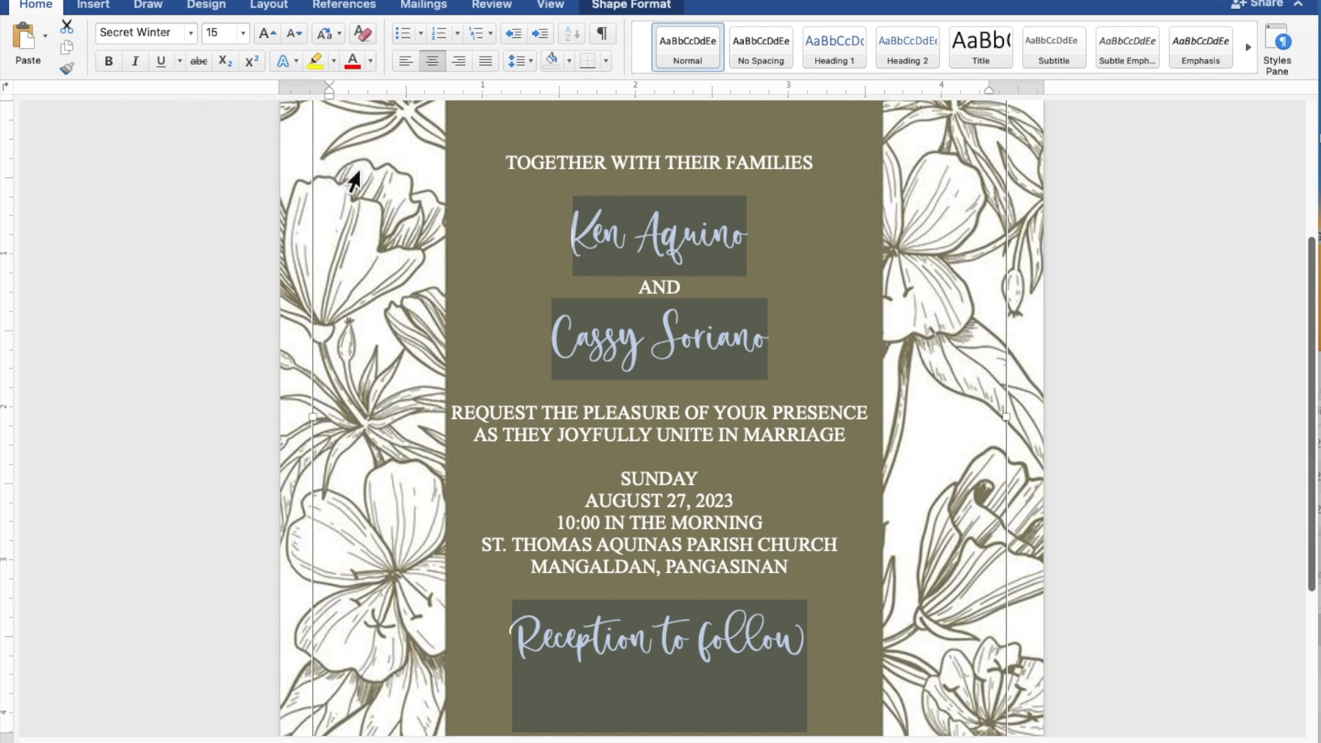
Select both of the couple's names and change their font size from 15 to 25.
click(765, 250)
drag(764, 248, 574, 245)
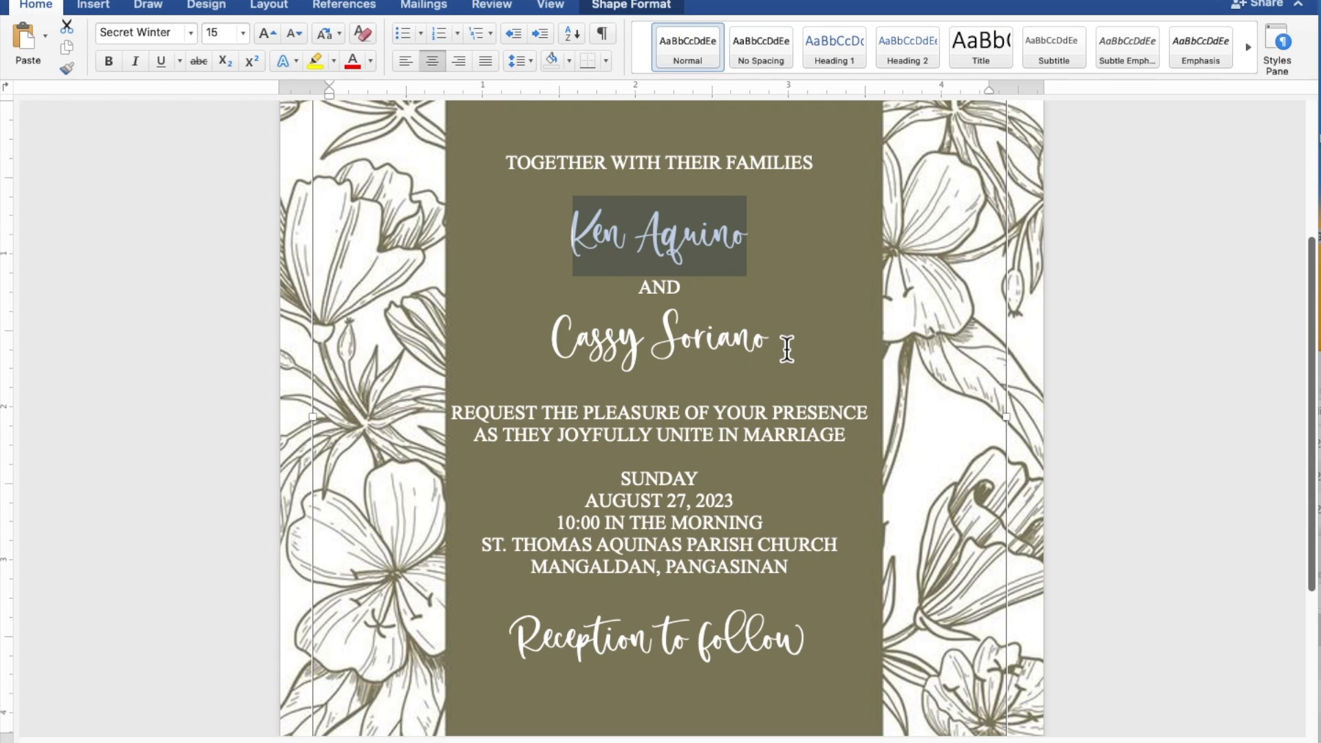
drag(786, 349, 596, 347)
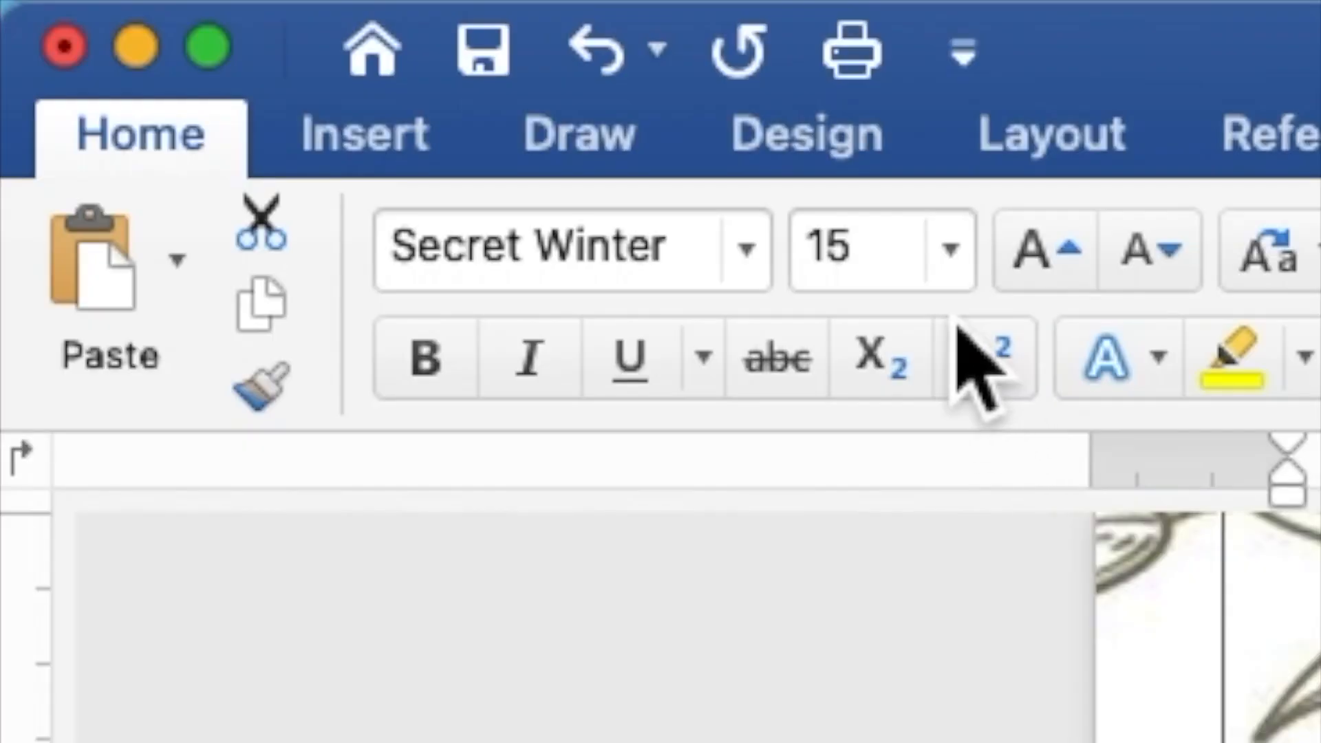
drag(895, 262, 817, 271)
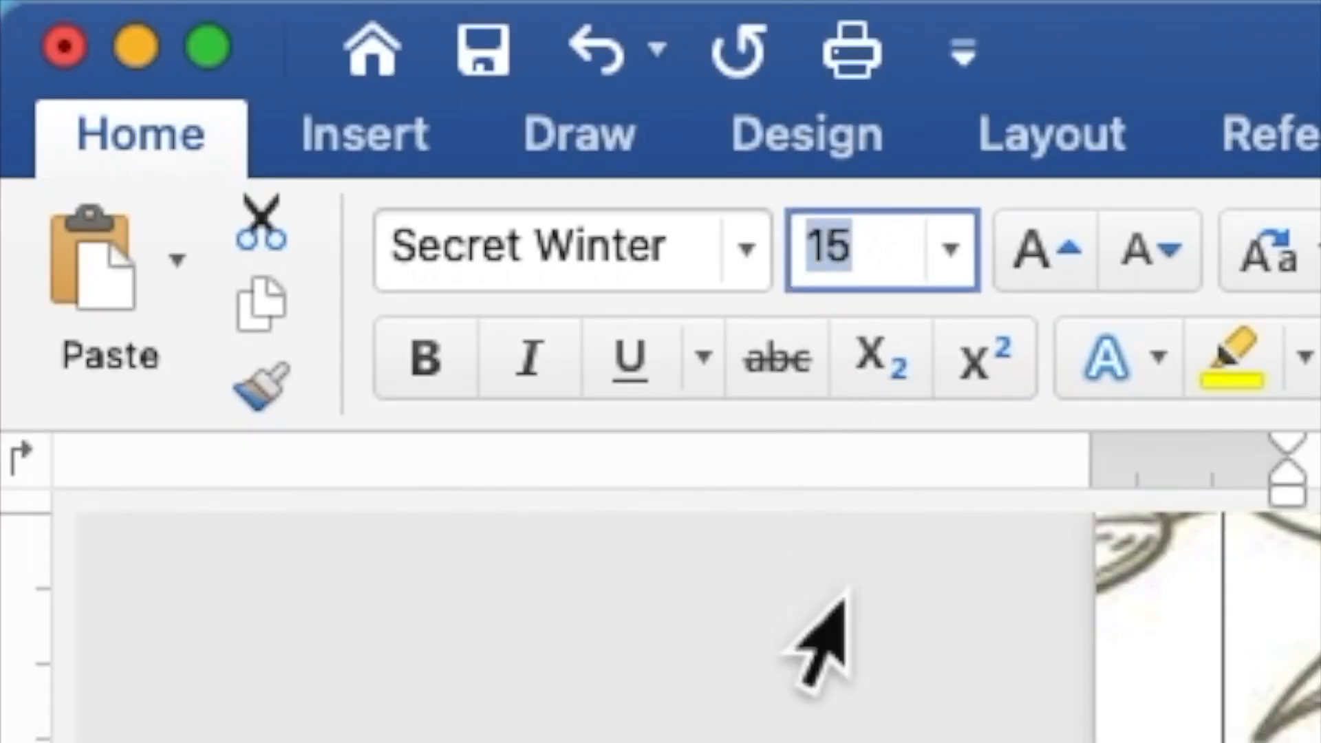
text(25)
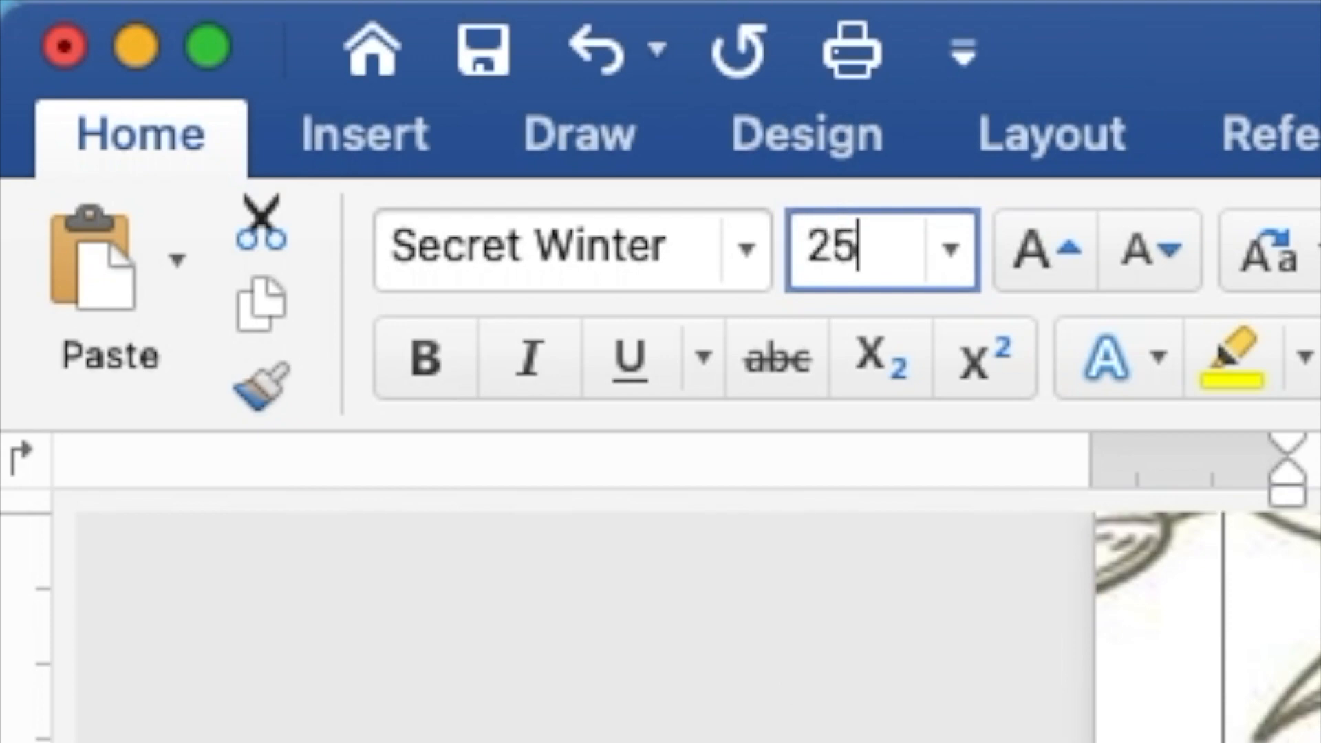
key(Return)
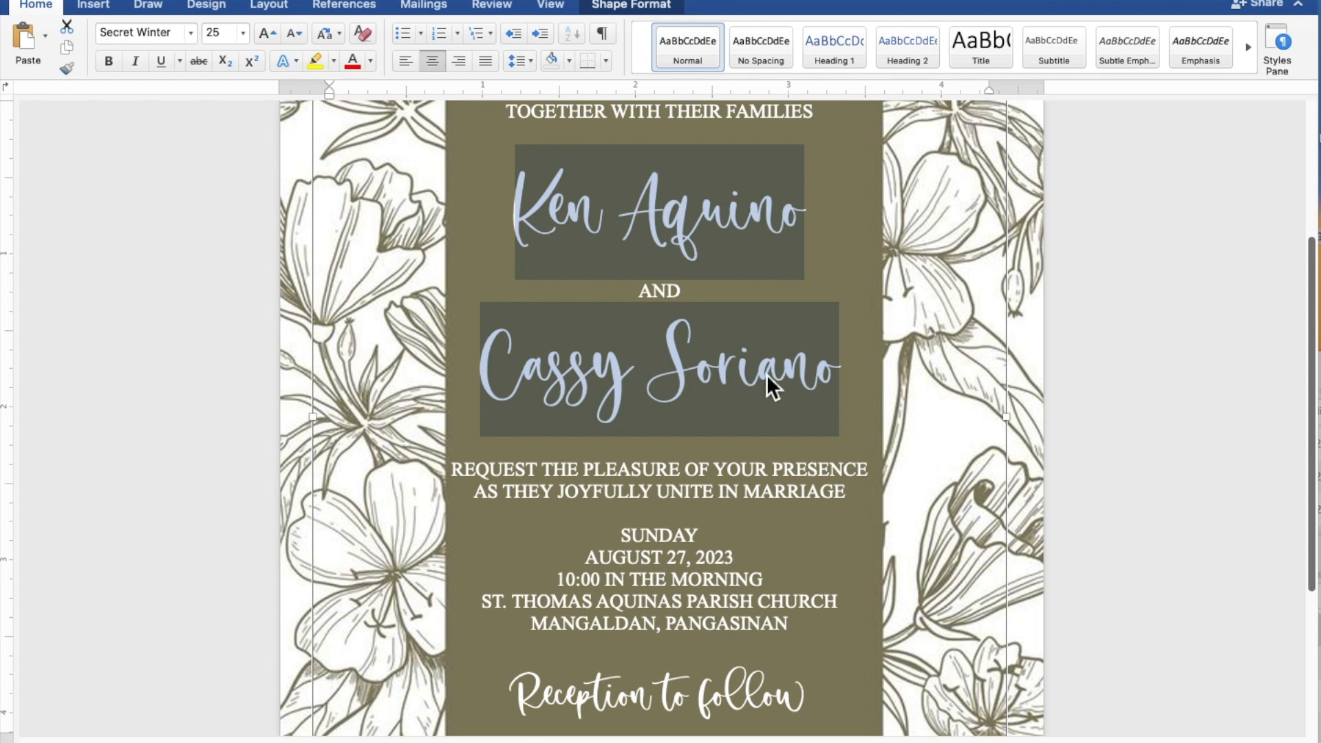
Stretch the invitation text box's top up and bottom down to about 4.53" by 5.98".
scroll(770, 374, down, 5)
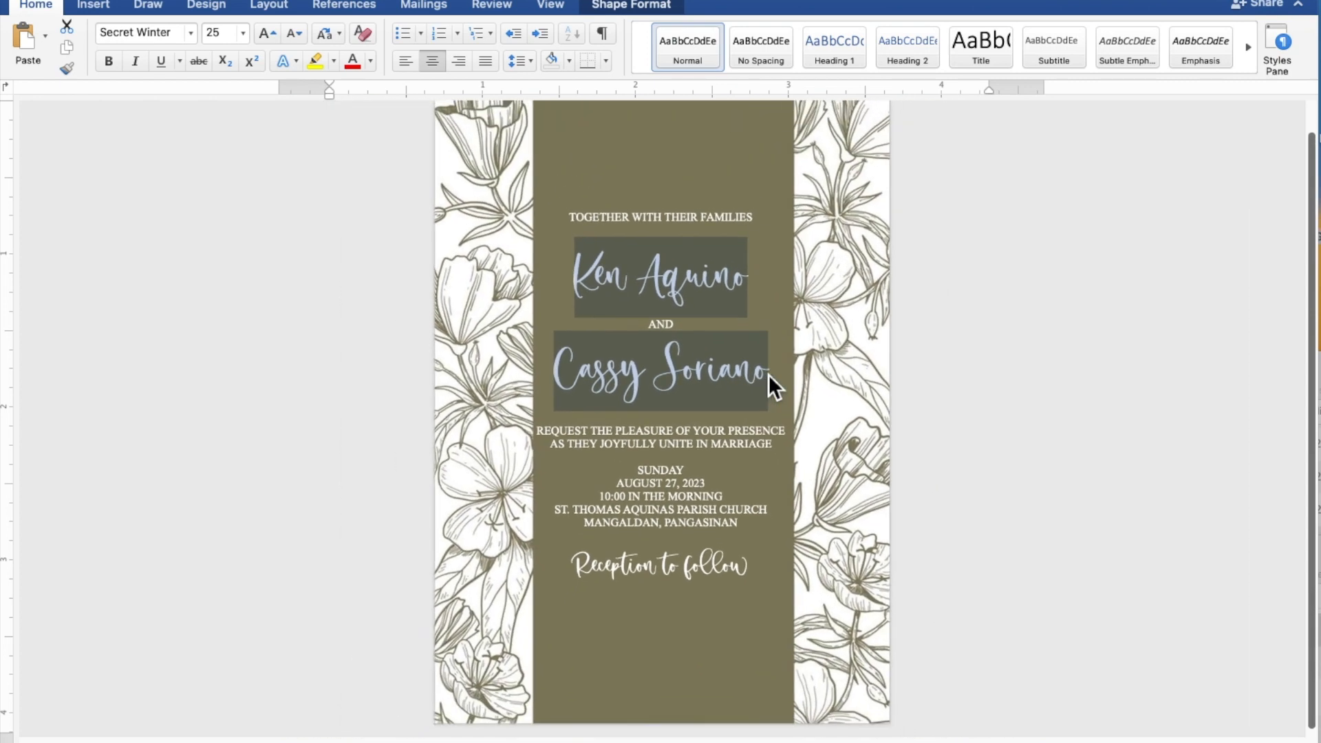
scroll(770, 374, down, 3)
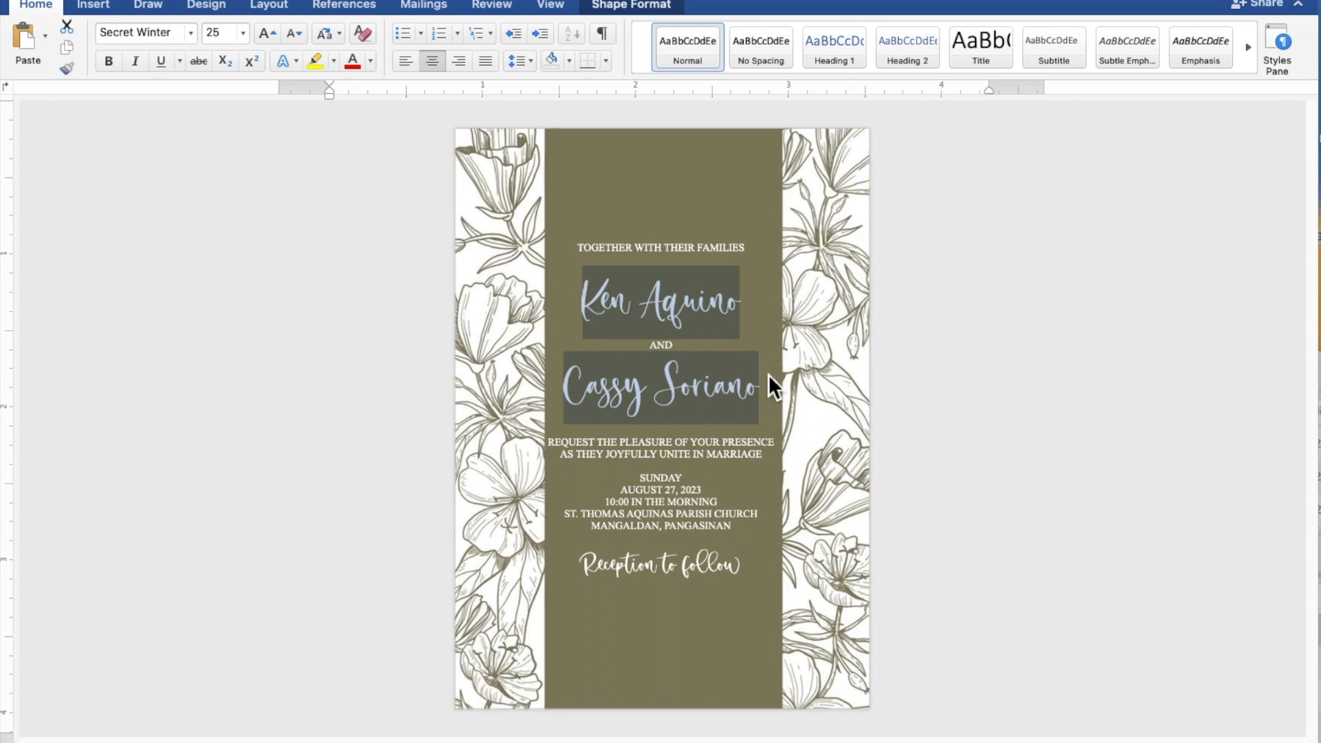
click(770, 374)
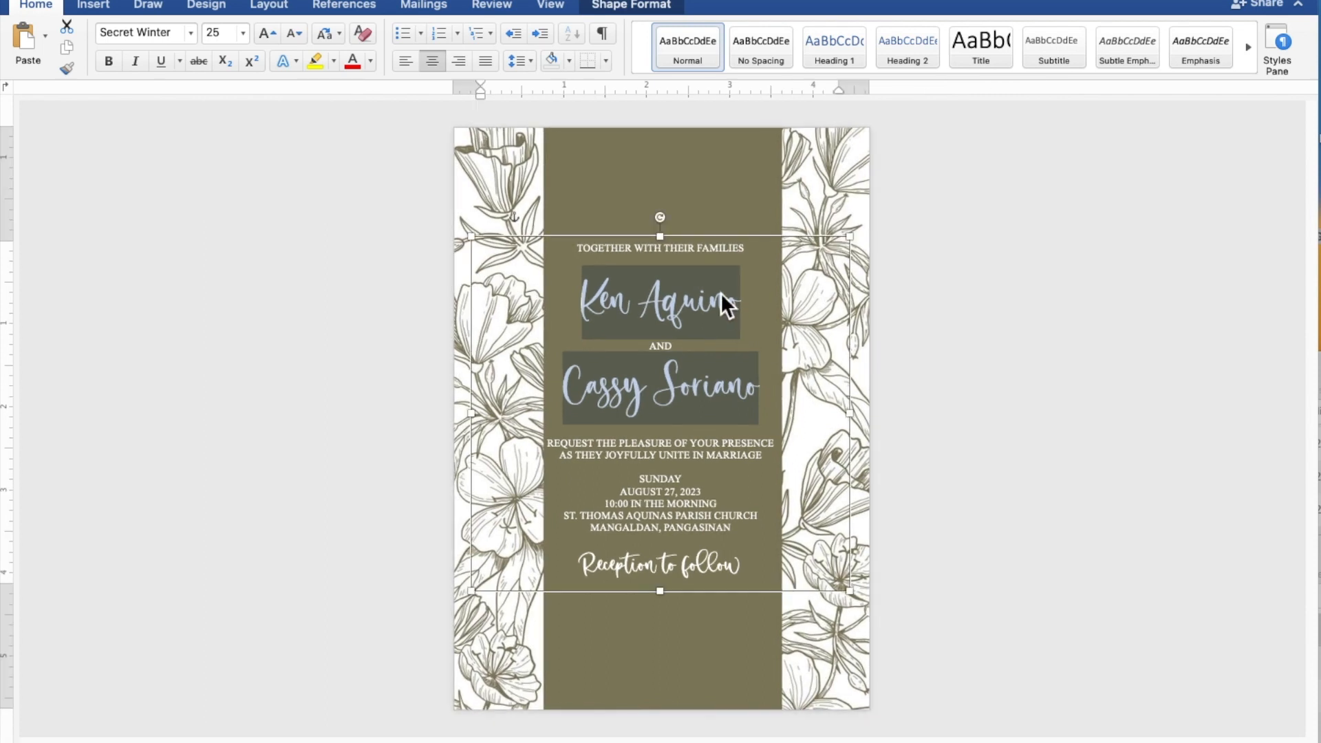
click(670, 239)
drag(669, 238, 667, 167)
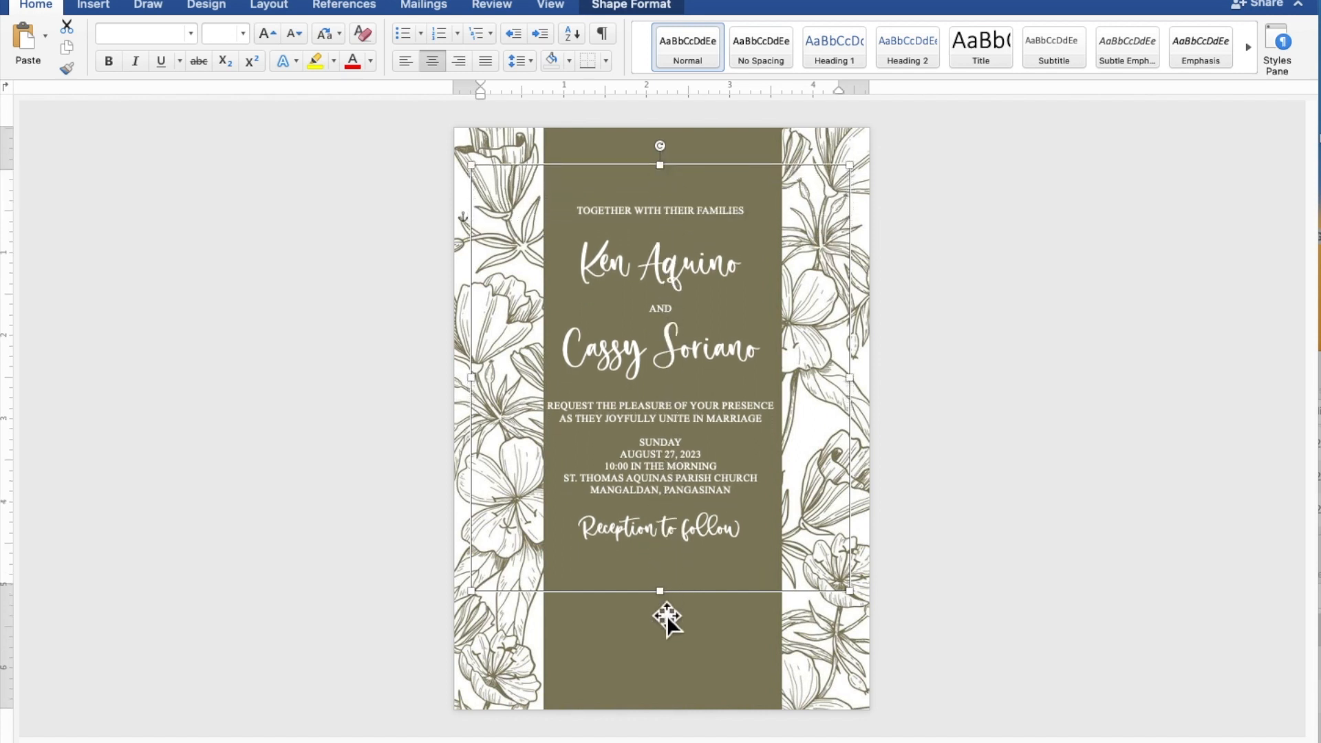
drag(666, 602, 670, 683)
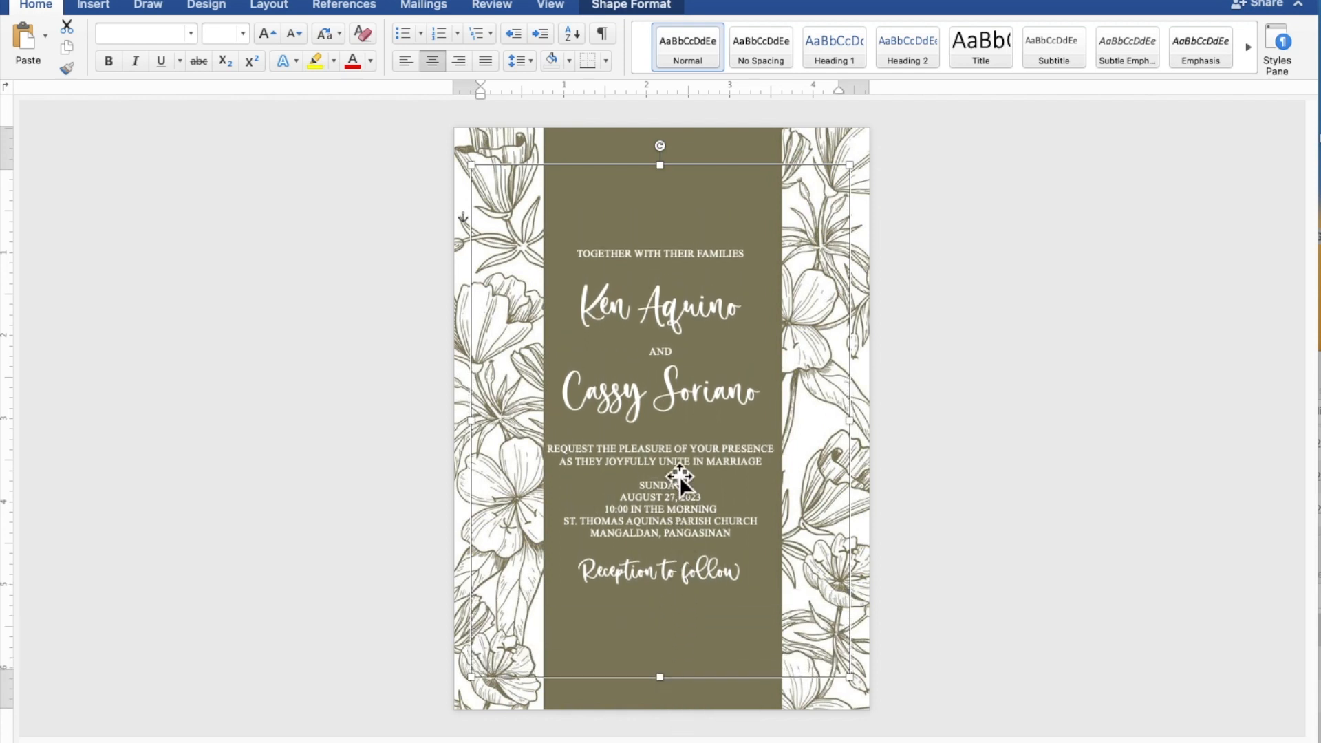
Add blank lines after TOGETHER WITH THEIR FAMILIES and before REQUEST, SUNDAY and Reception to follow.
click(683, 439)
key(Return)
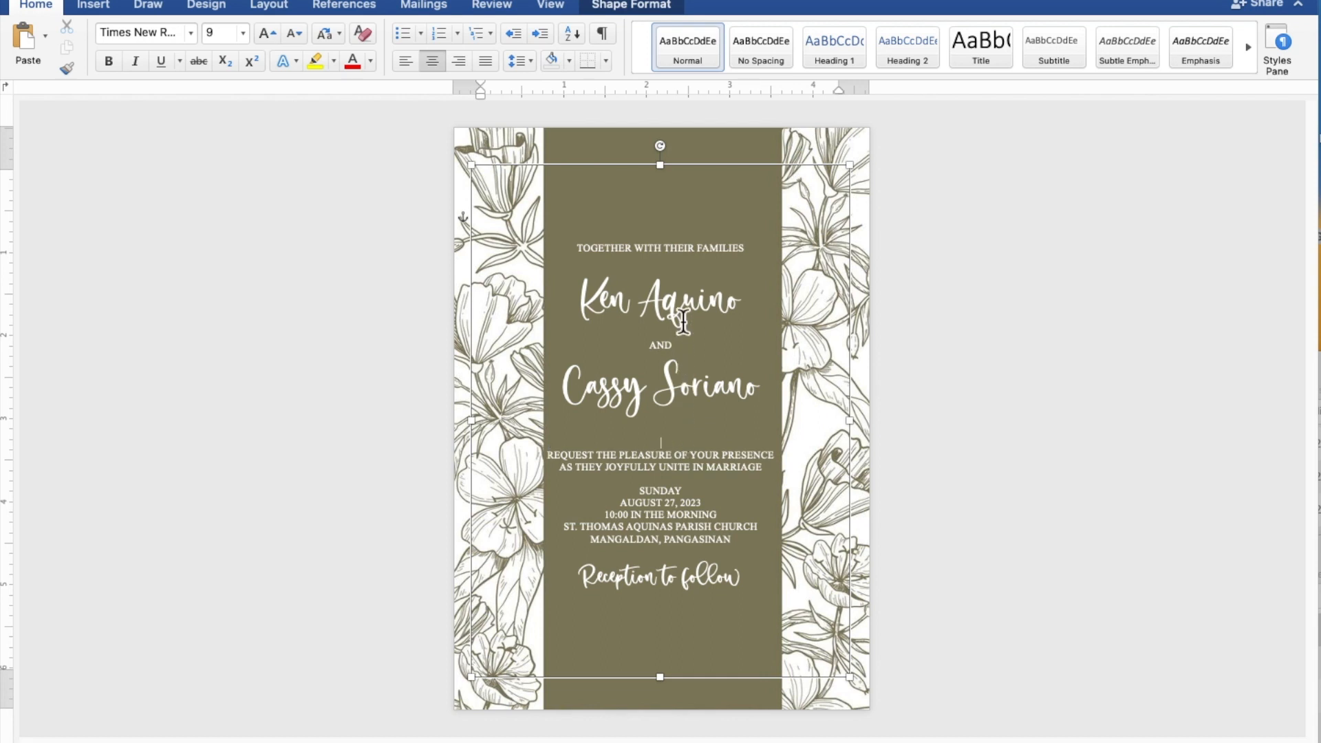
click(685, 268)
key(Return)
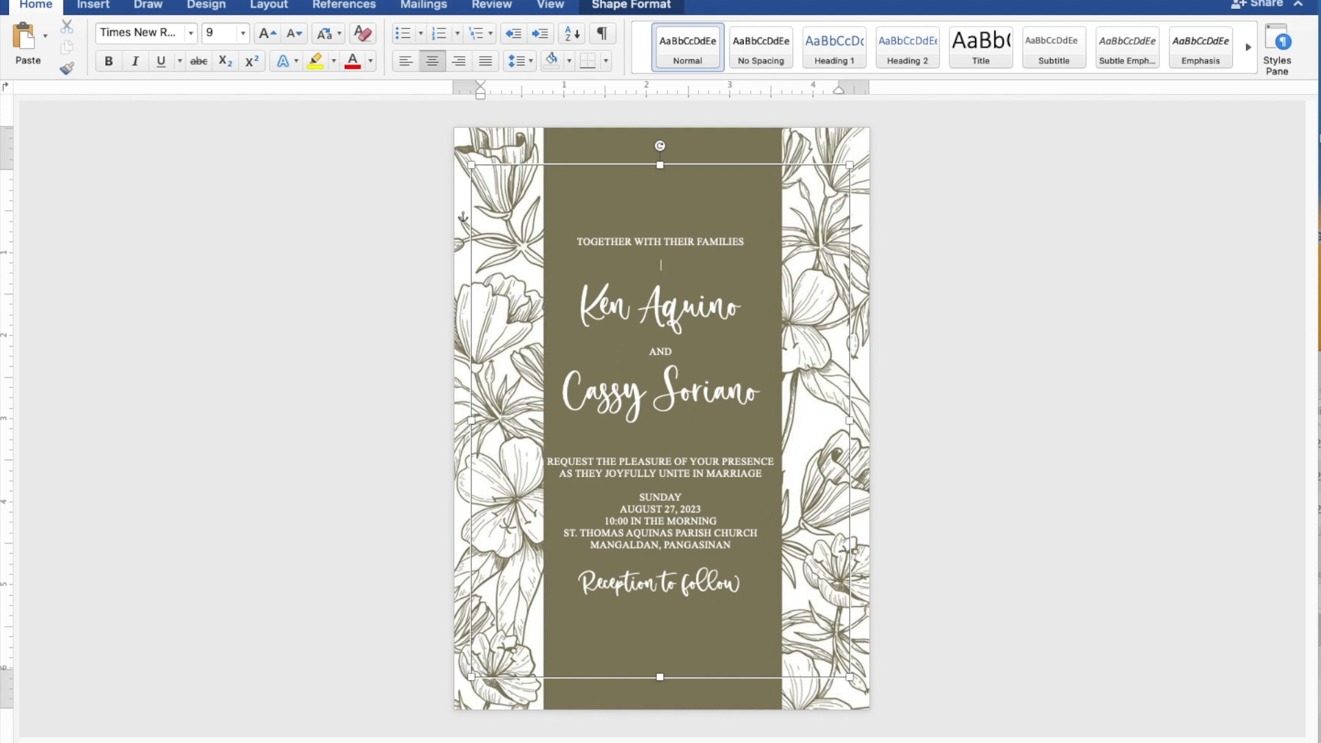
key(Return)
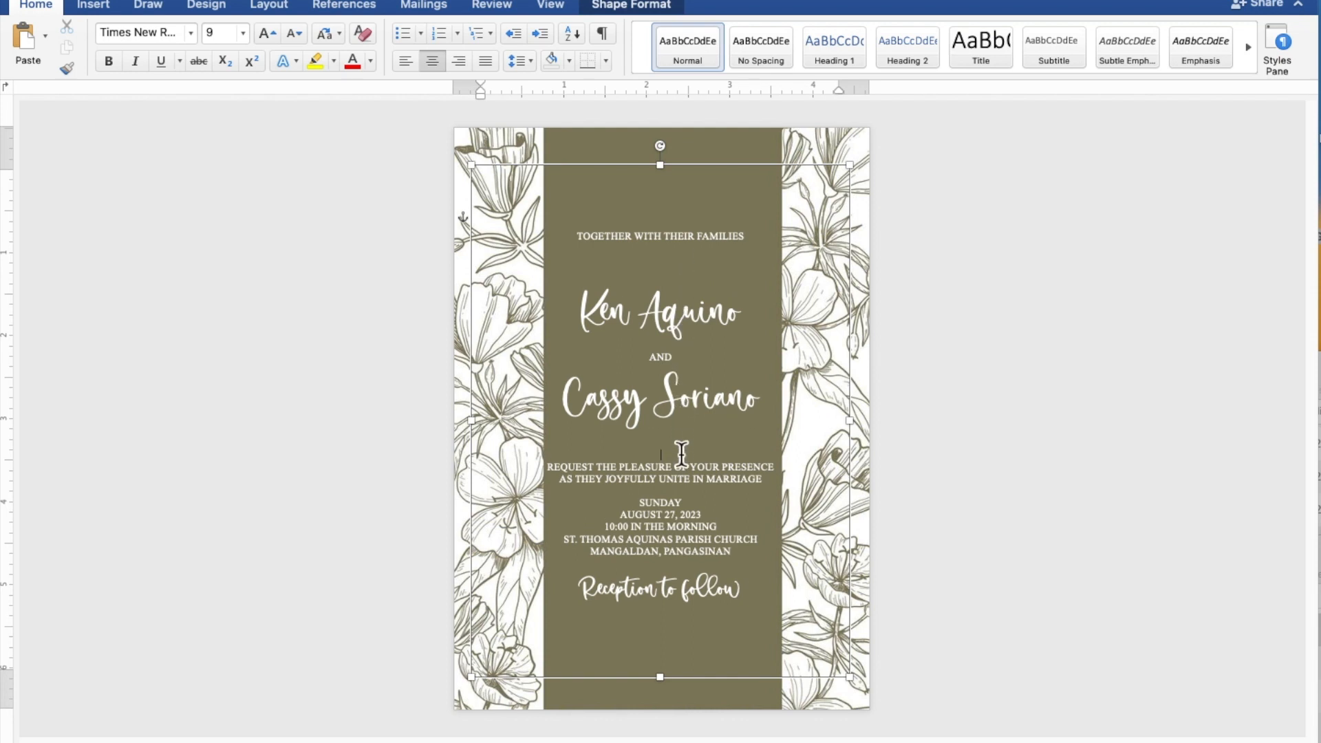
key(Return)
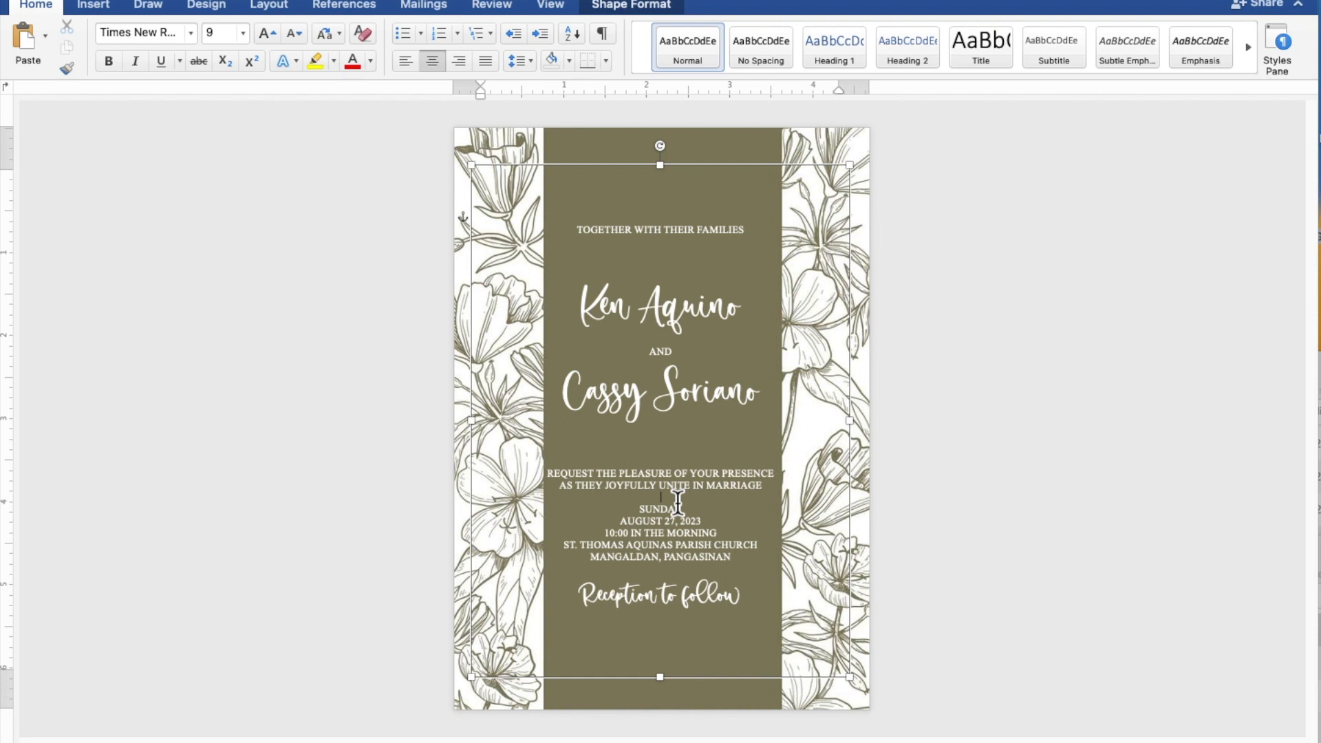
key(Return)
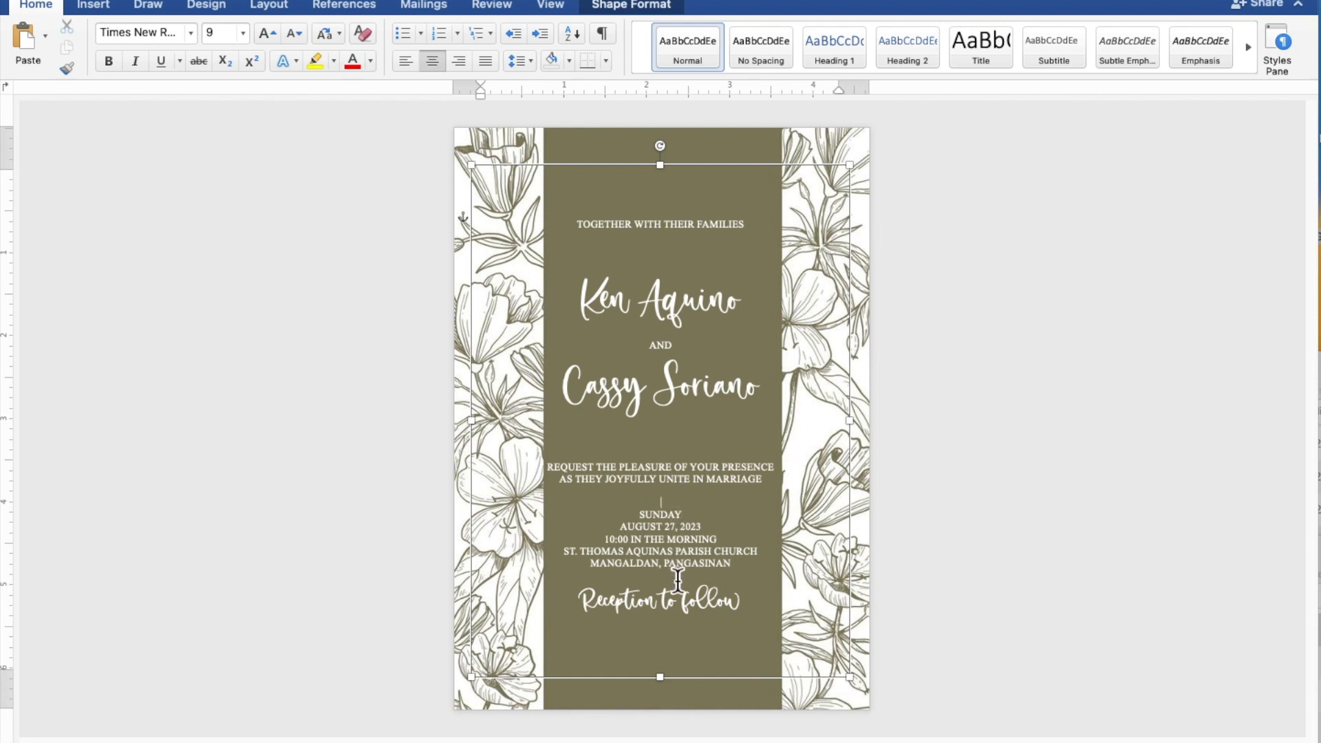
key(Return)
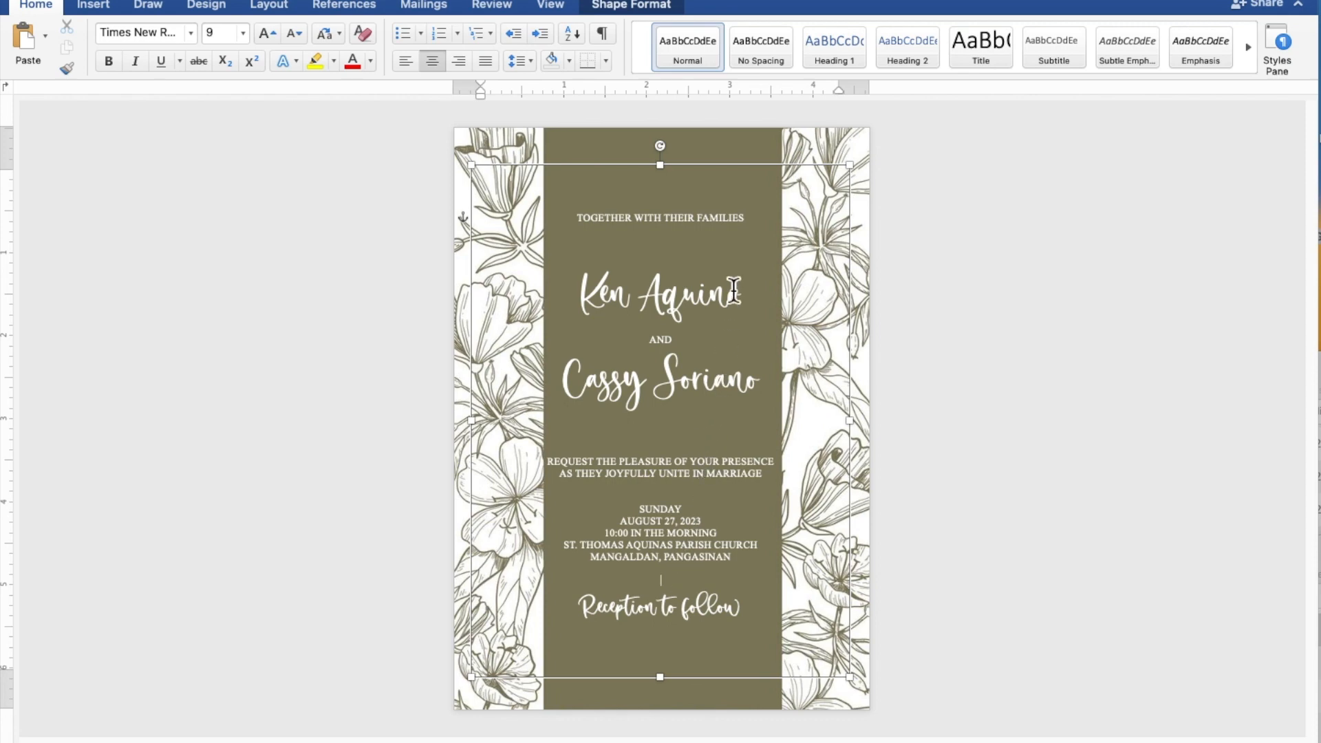
Nudge the whole text box slightly down within the olive panel, then deselect it.
click(749, 172)
key(Down)
key(Down)
key(Down)
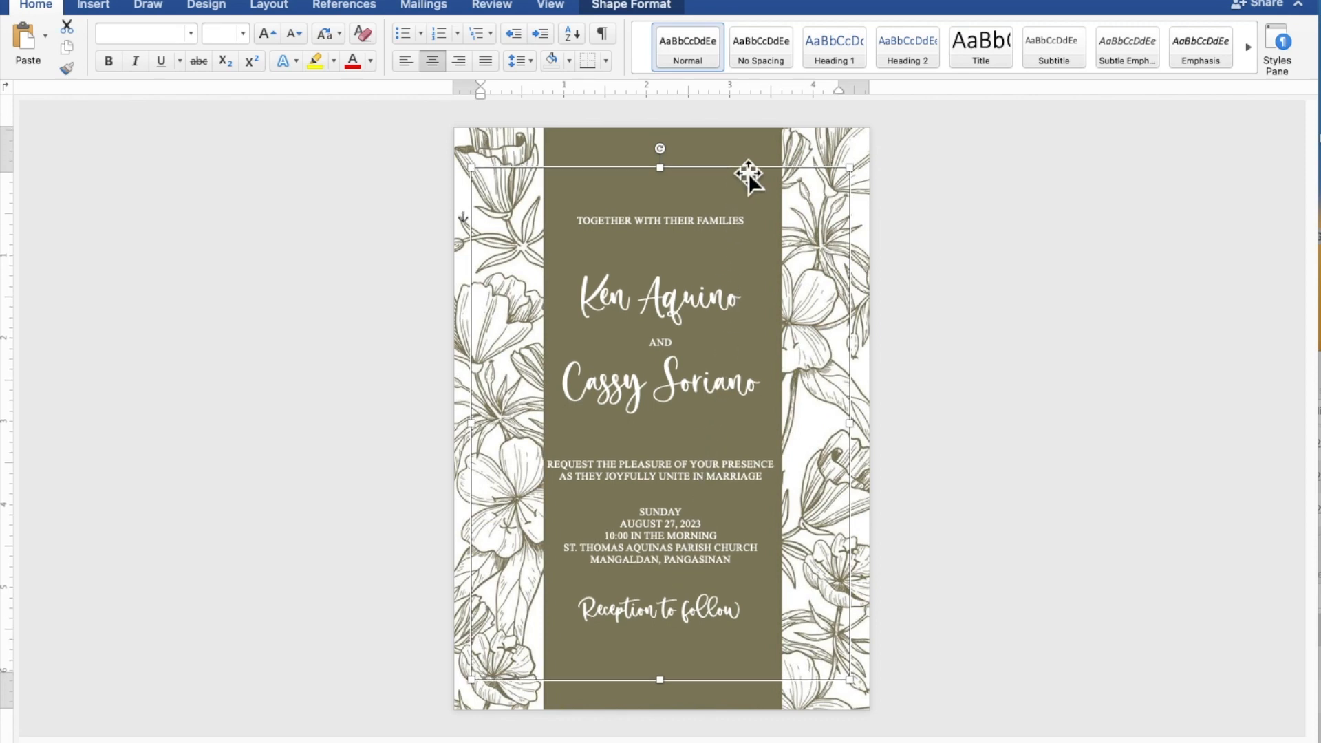
click(1116, 370)
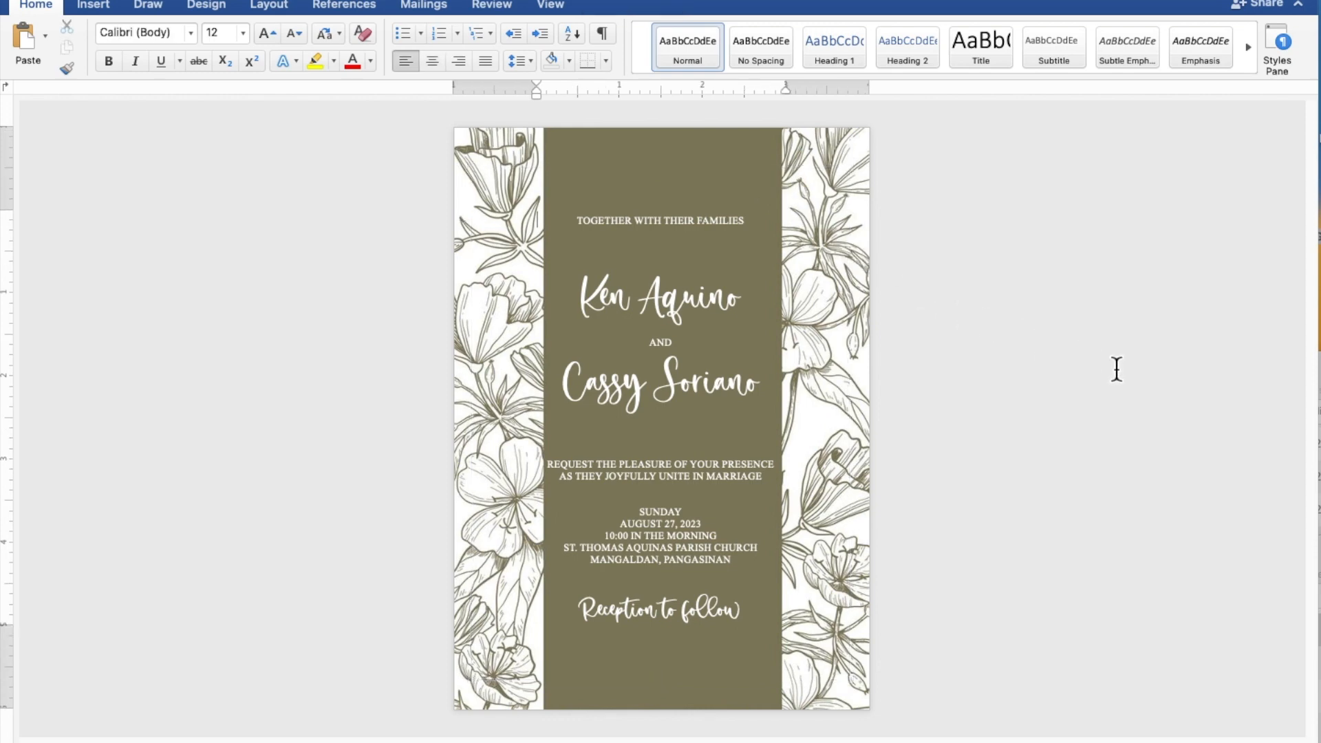